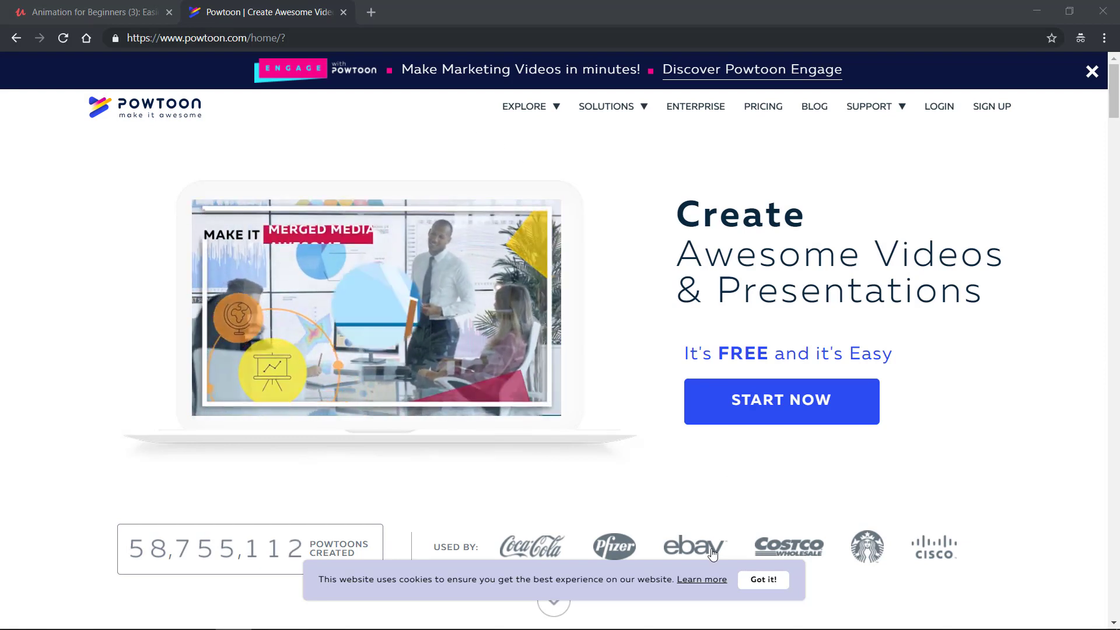
# Start the free Powtoon sign-up and read through the account activation email
pyautogui.click(770, 408)
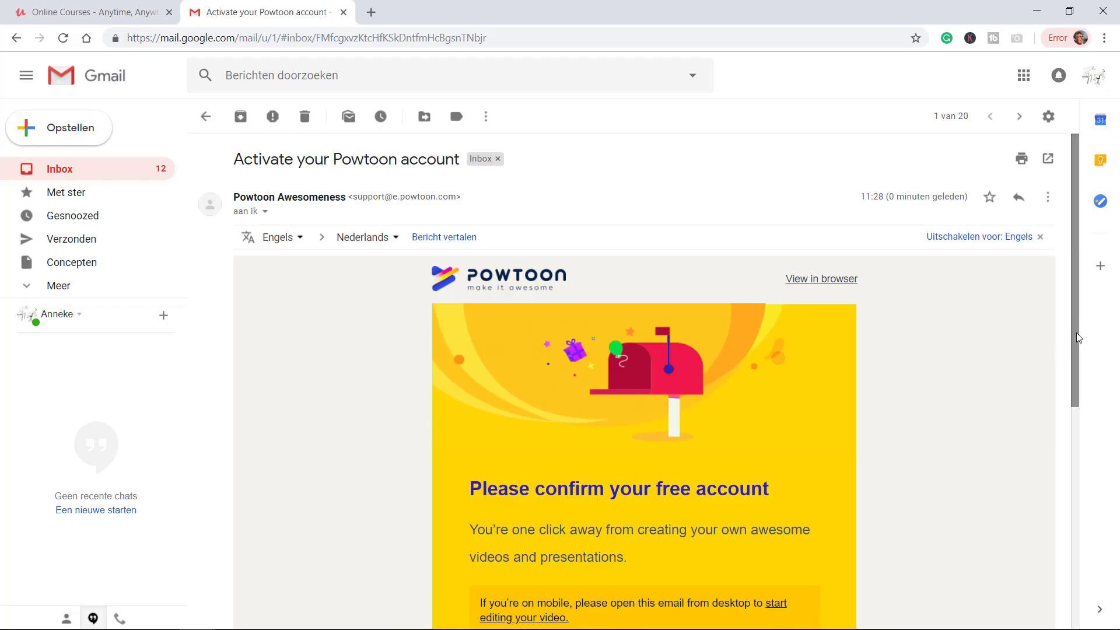
pyautogui.scroll(-3, 1076, 332)
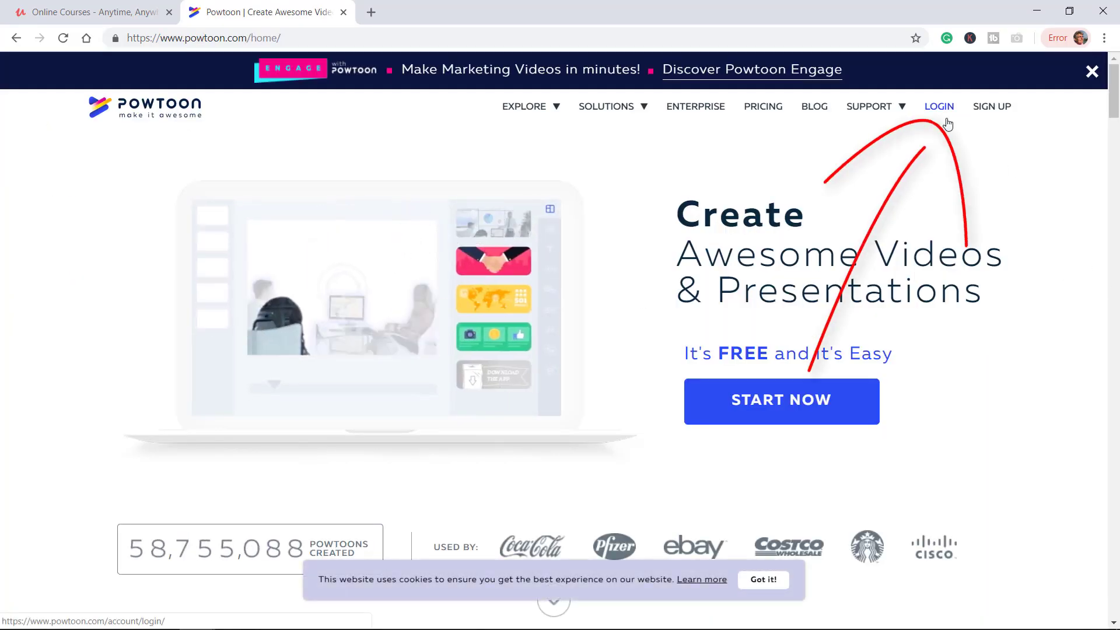
# Log in to the Powtoon account with the email or username and the password
pyautogui.click(940, 109)
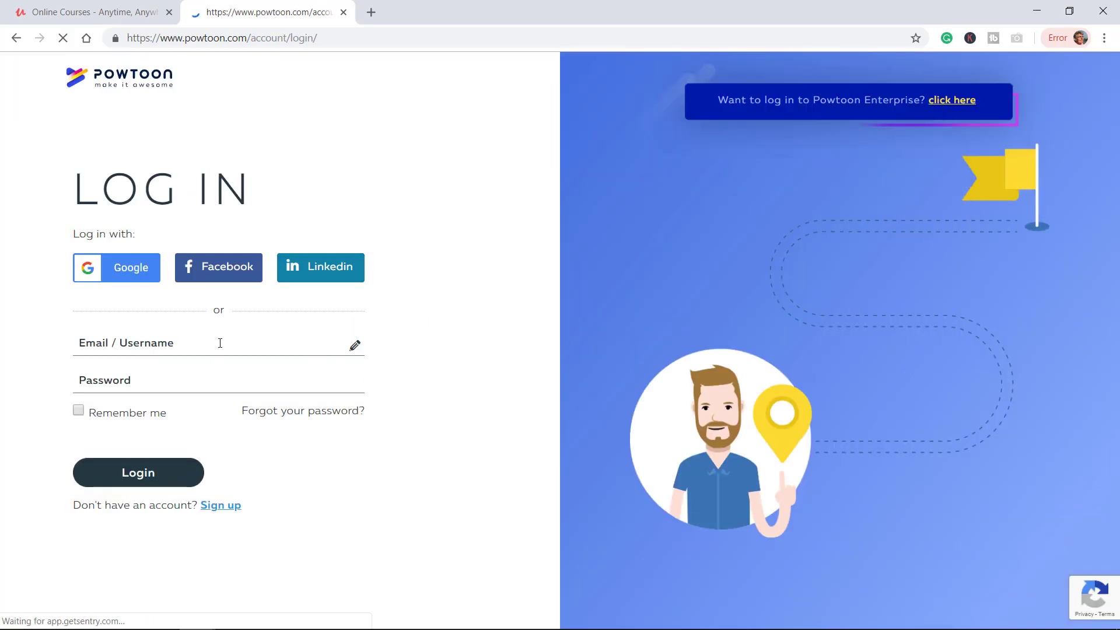
pyautogui.click(220, 343)
pyautogui.click(138, 470)
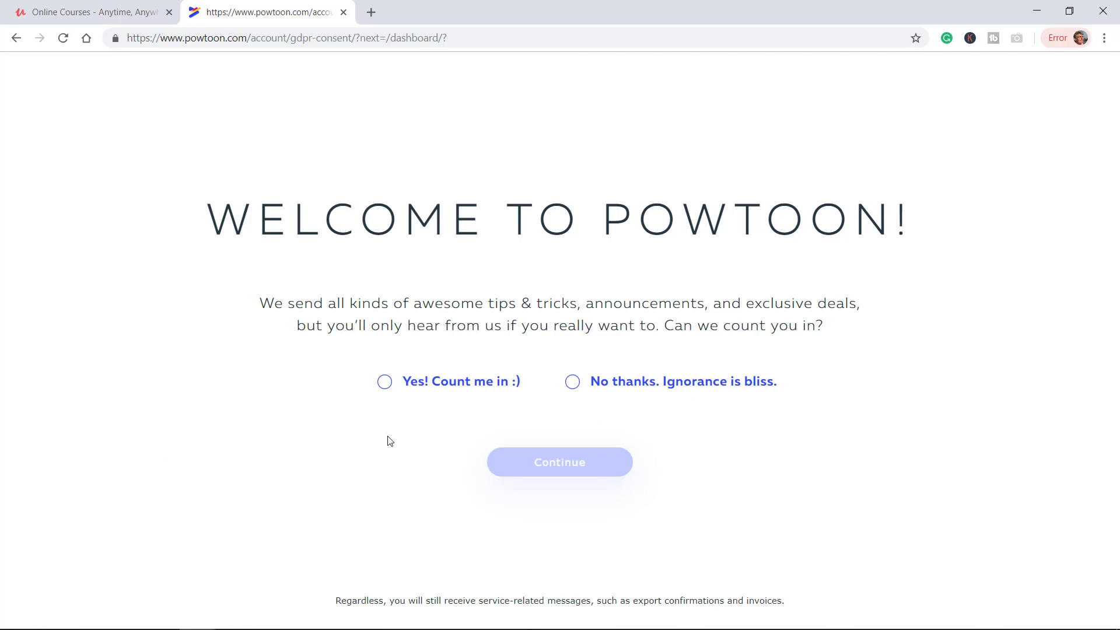
pyautogui.click(386, 382)
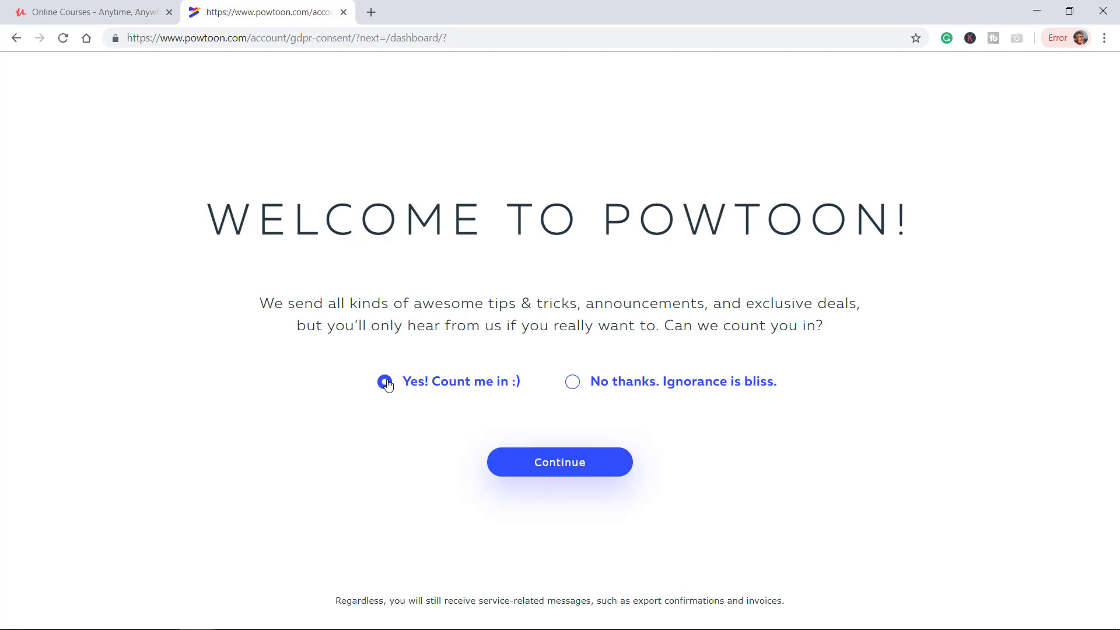
pyautogui.click(558, 465)
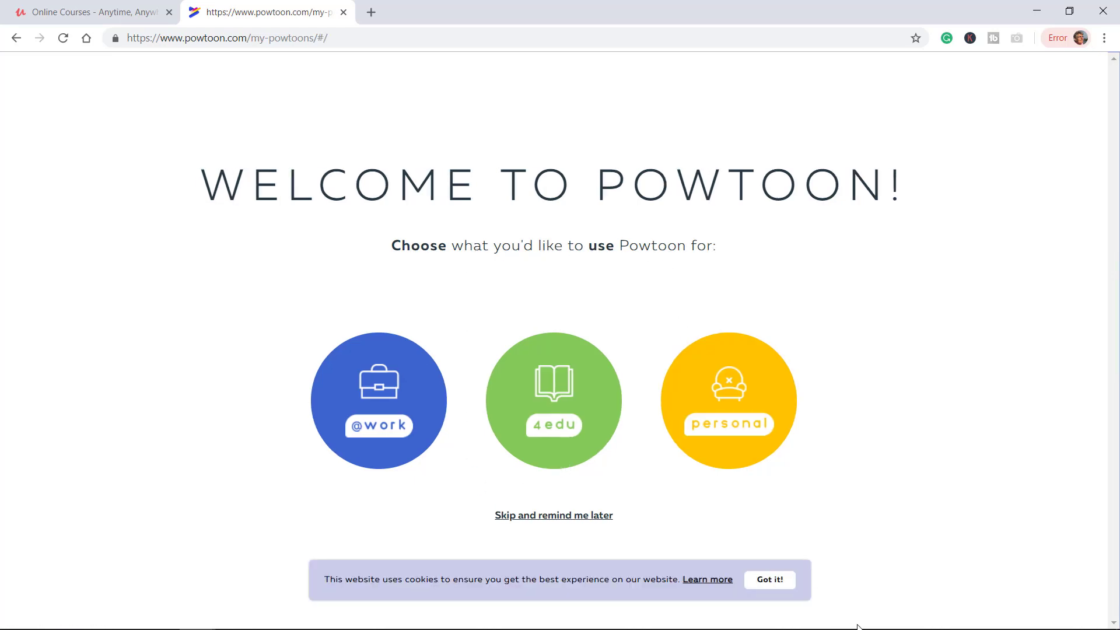
pyautogui.click(787, 586)
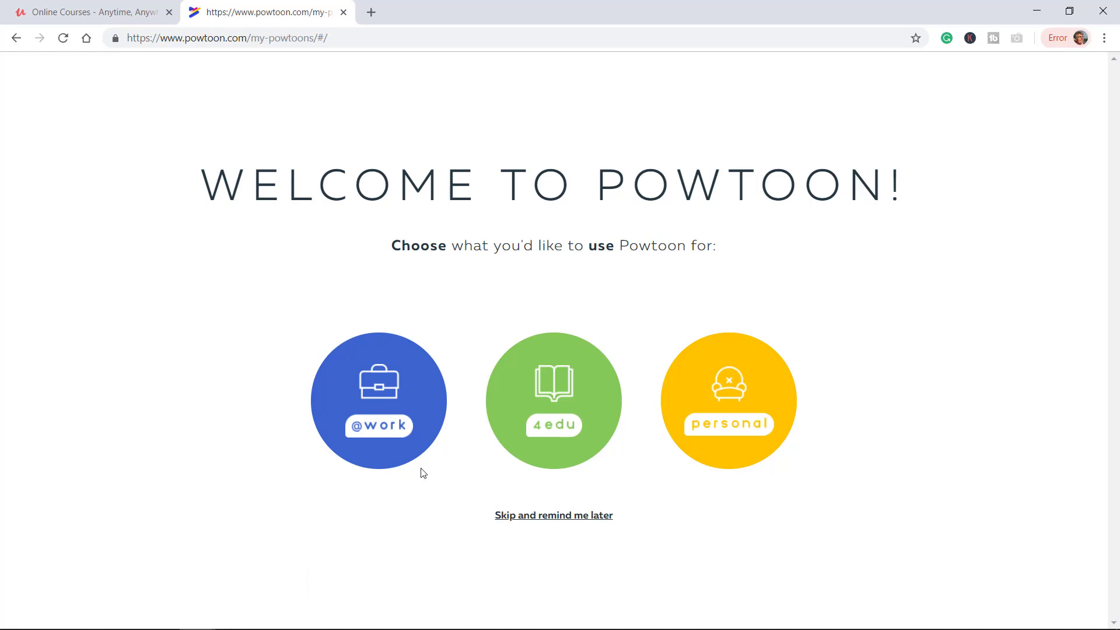
pyautogui.click(392, 405)
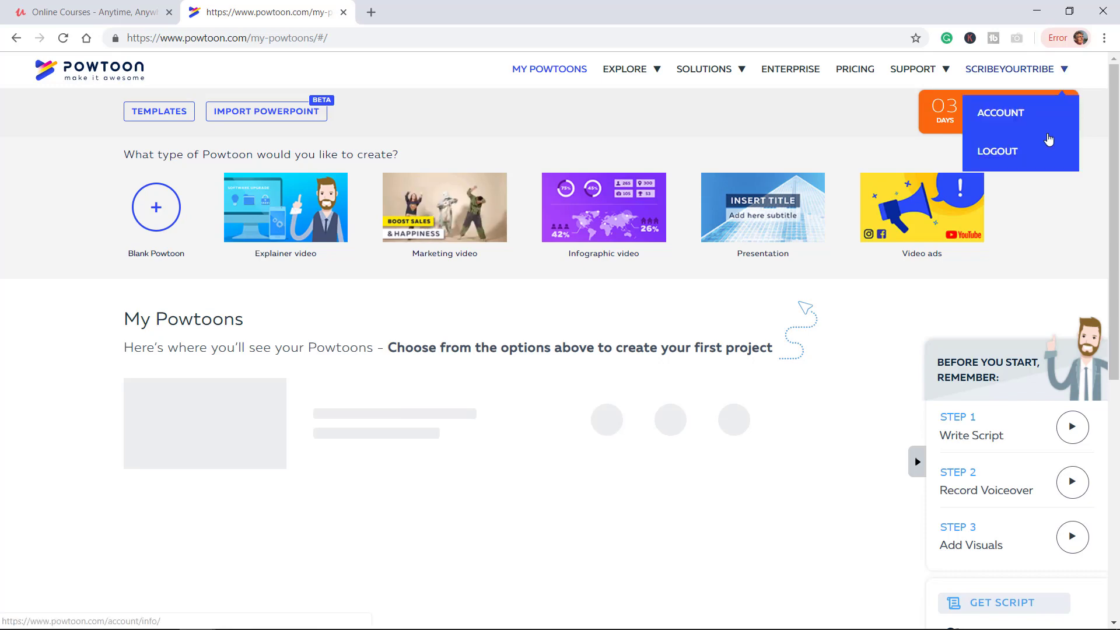
# Open the marketing video template gallery from the My Powtoons page
pyautogui.moveTo(1056, 115)
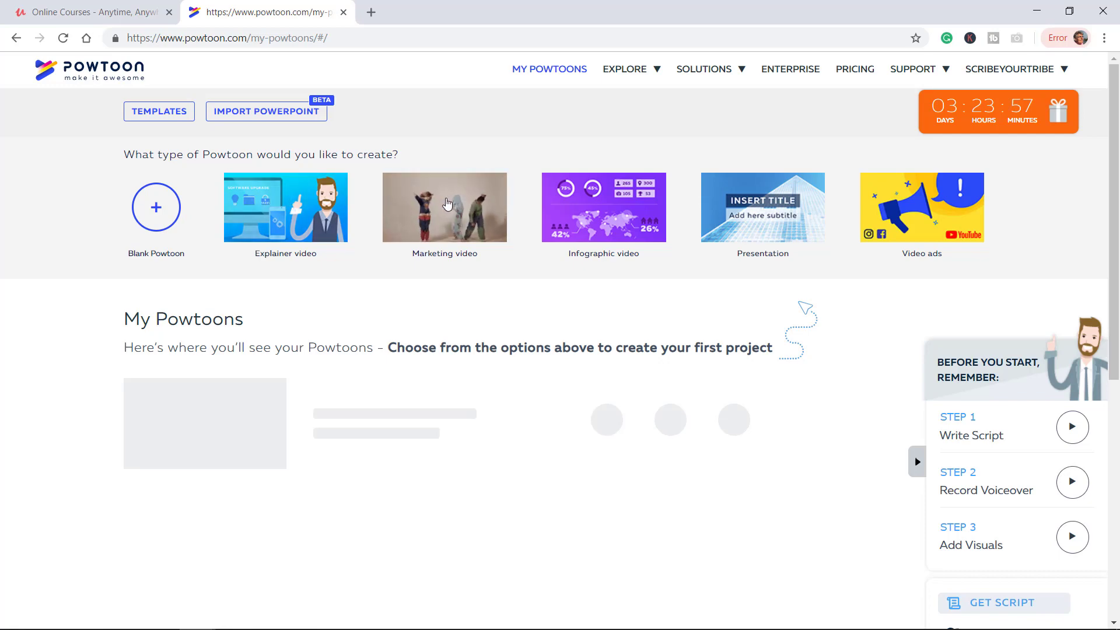
pyautogui.click(448, 206)
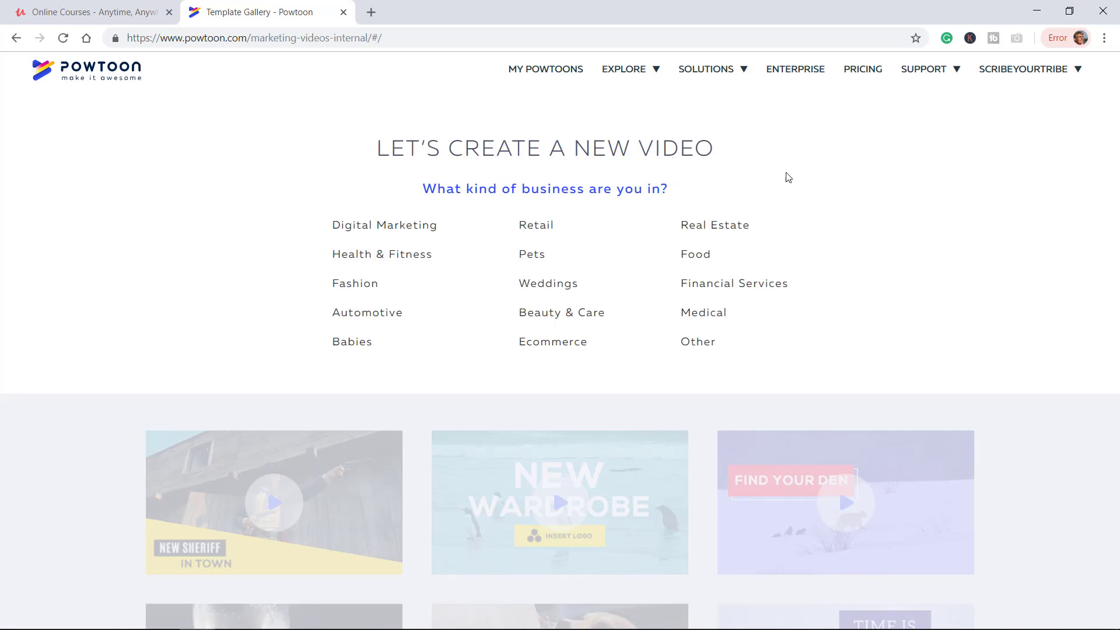
# Open the support tutorials and look through the whole PowToon QuickStart Guide list
pyautogui.moveTo(912, 73)
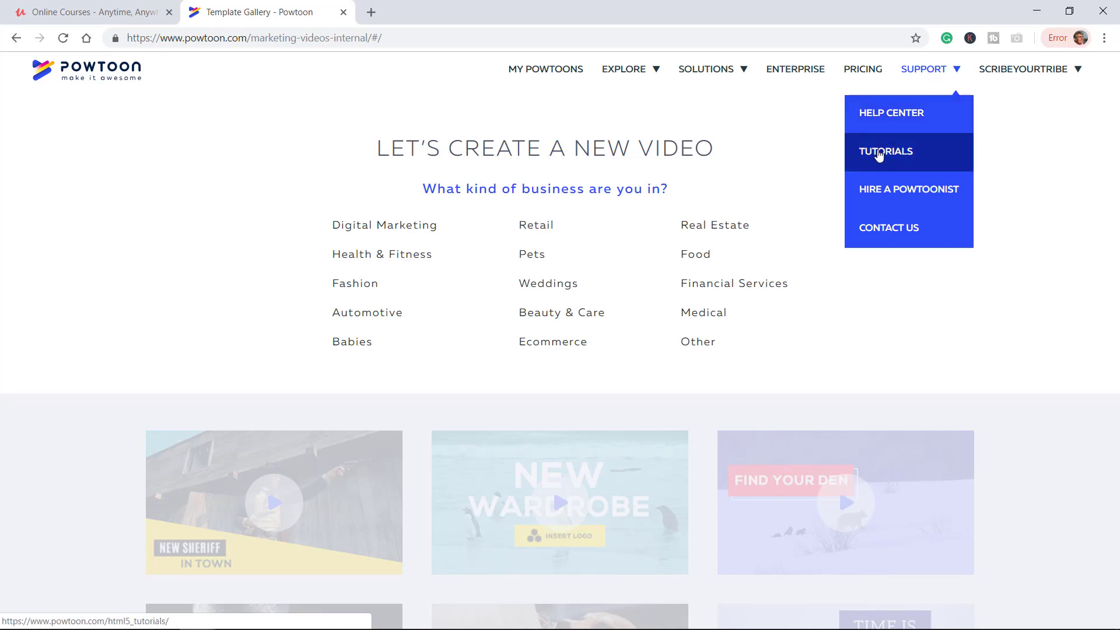
pyautogui.click(878, 152)
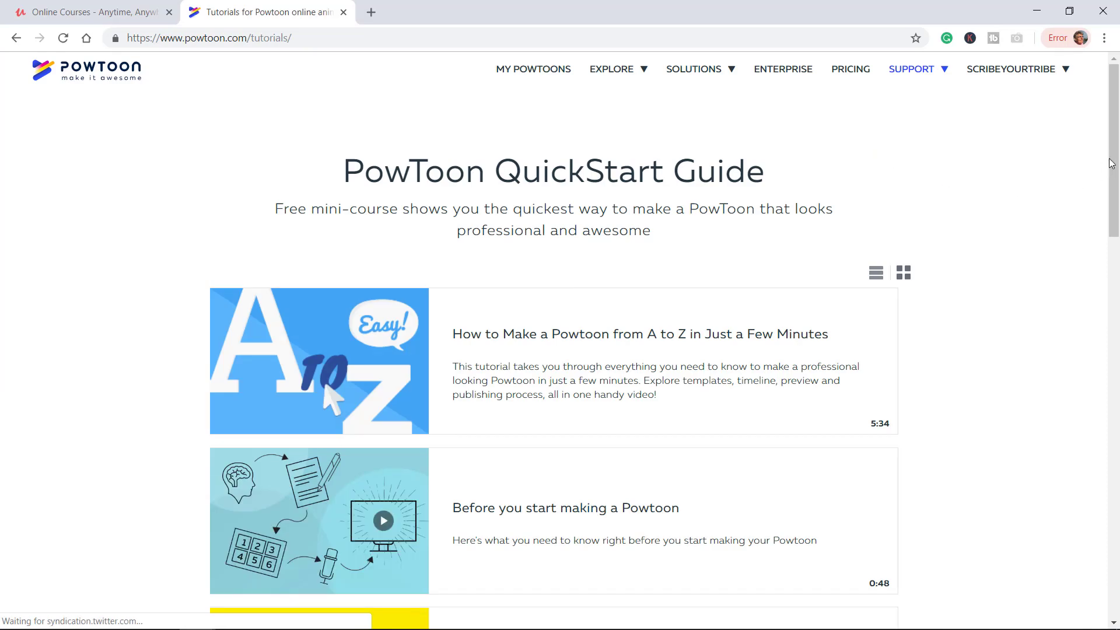
pyautogui.moveTo(1114, 159); pyautogui.dragTo(1118, 221)
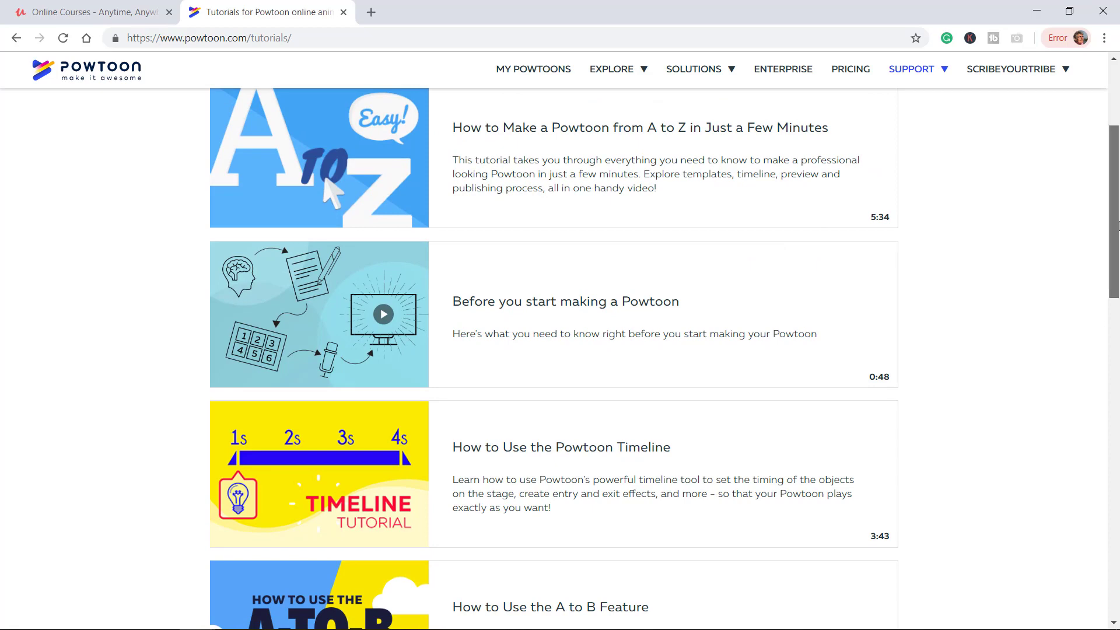
pyautogui.scroll(-3, 688, 232)
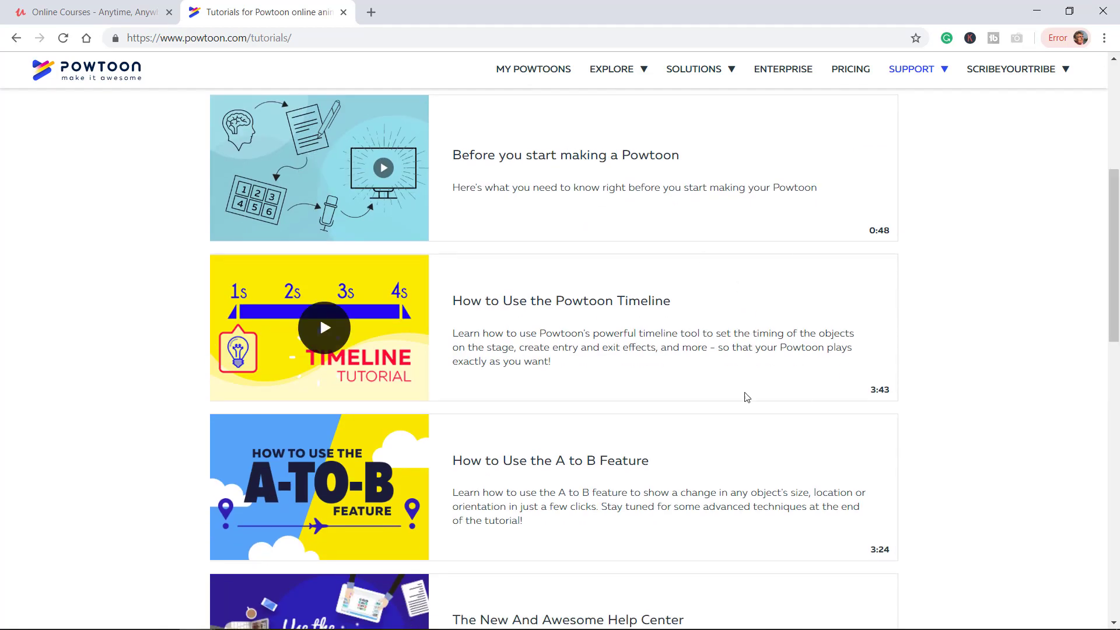
pyautogui.scroll(-3, 639, 368)
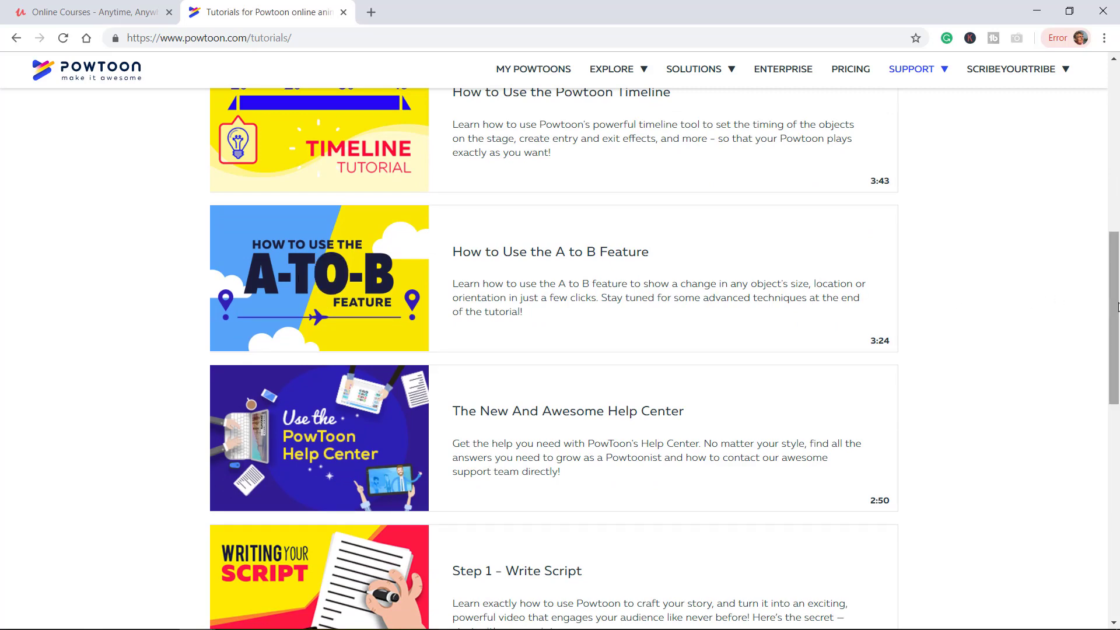
pyautogui.moveTo(1117, 311); pyautogui.dragTo(1116, 367)
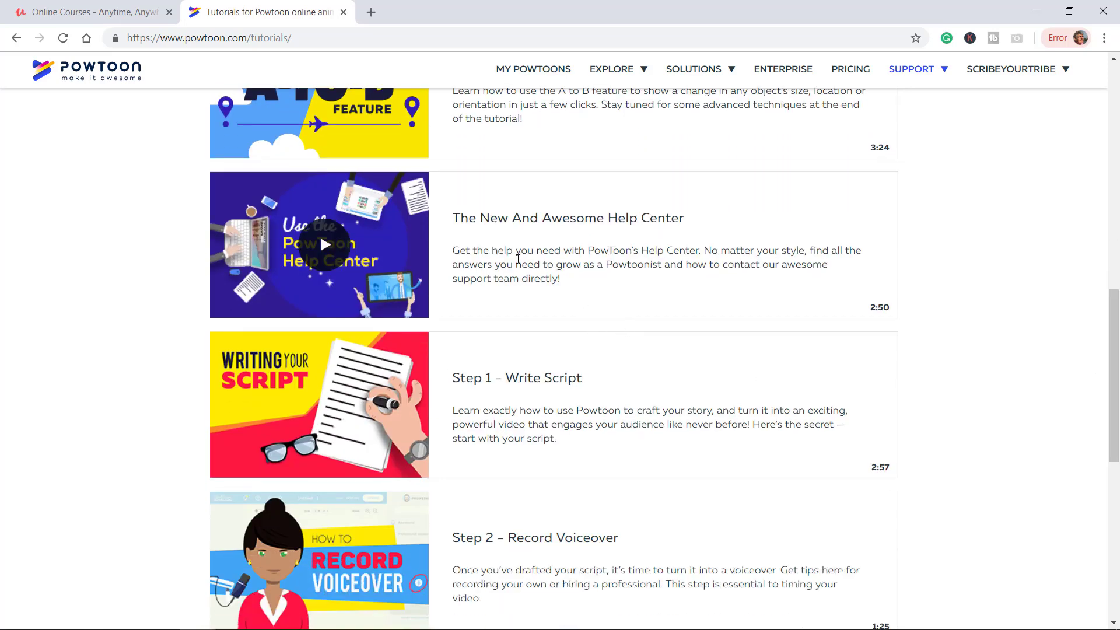
pyautogui.moveTo(1118, 408); pyautogui.dragTo(1117, 503)
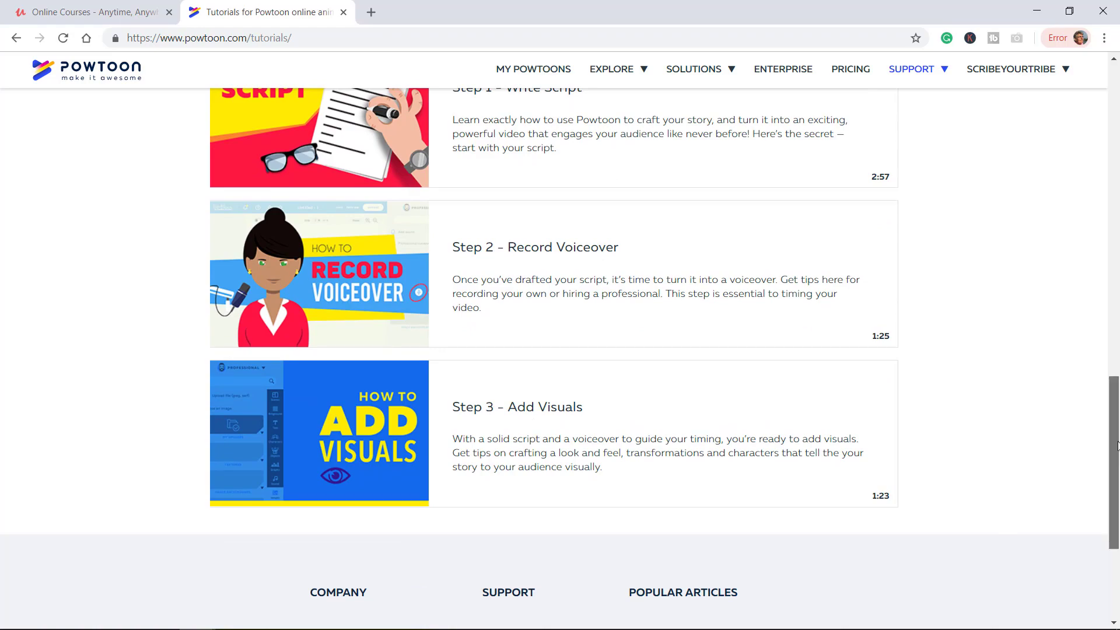
pyautogui.moveTo(1115, 467); pyautogui.dragTo(1103, 105)
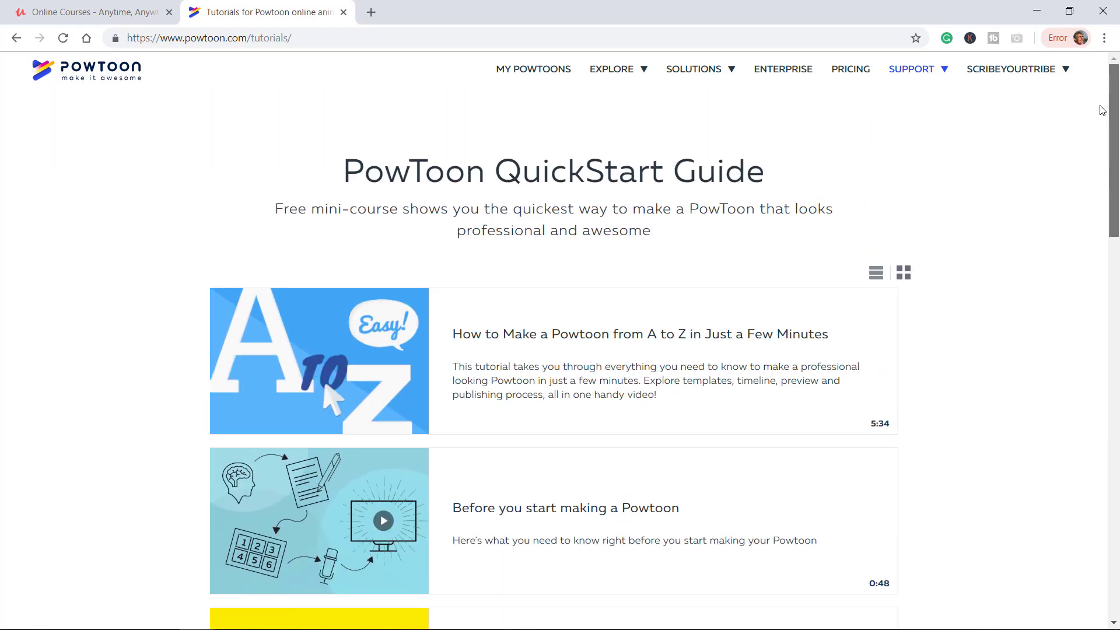
# View the "Creating a new Powtoon" article under Getting Started in the Help Center, and return to My Powtoons
pyautogui.moveTo(910, 92)
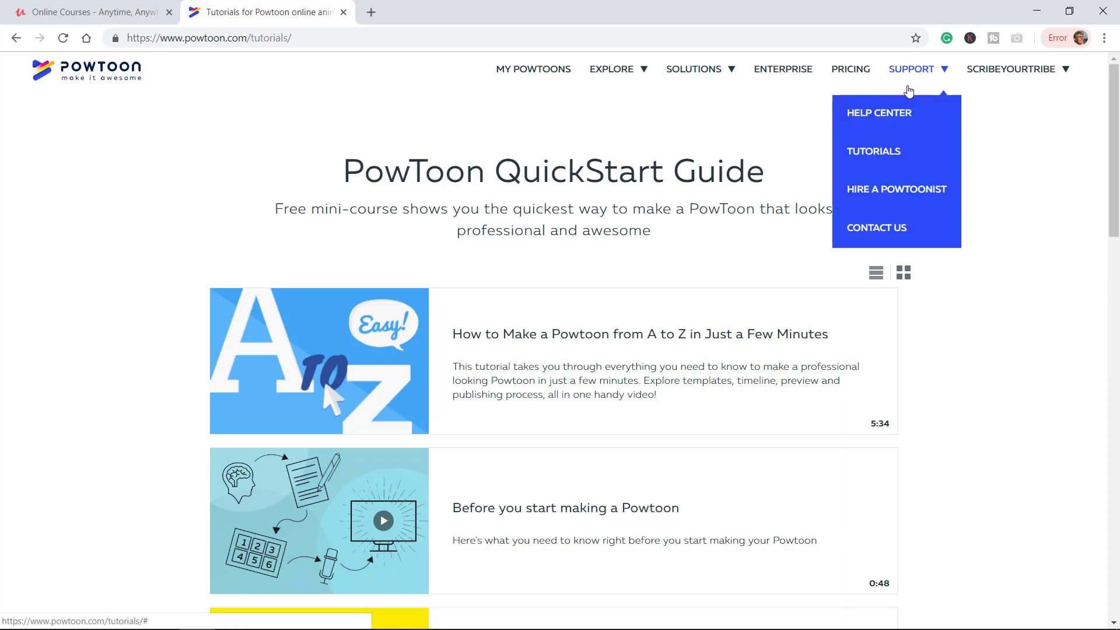
pyautogui.click(893, 113)
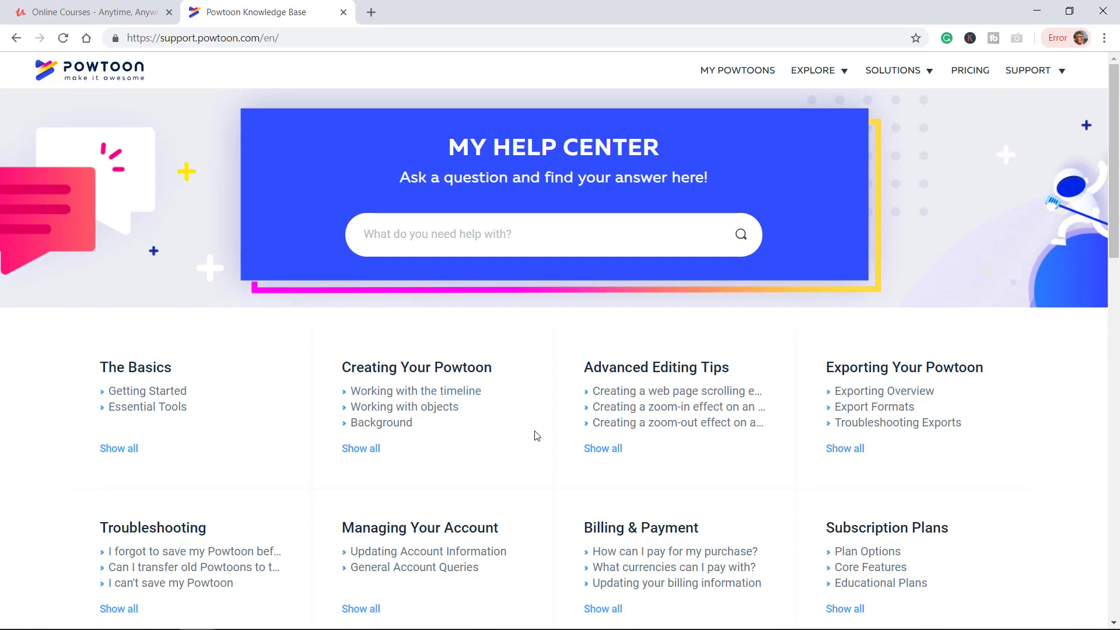
pyautogui.moveTo(1117, 240); pyautogui.dragTo(1116, 290)
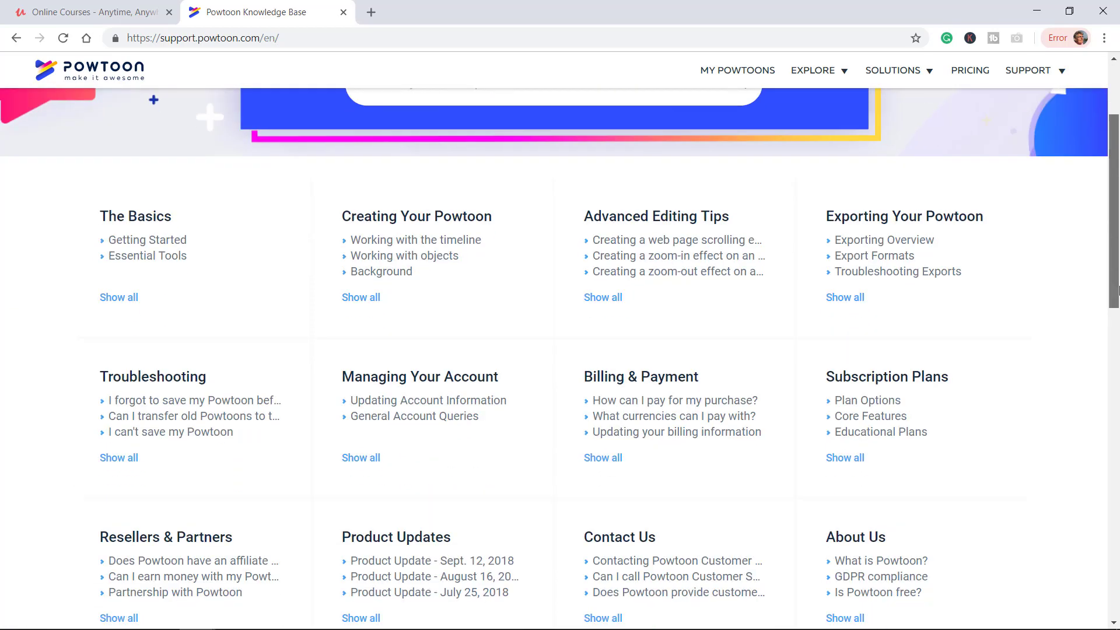
pyautogui.click(141, 241)
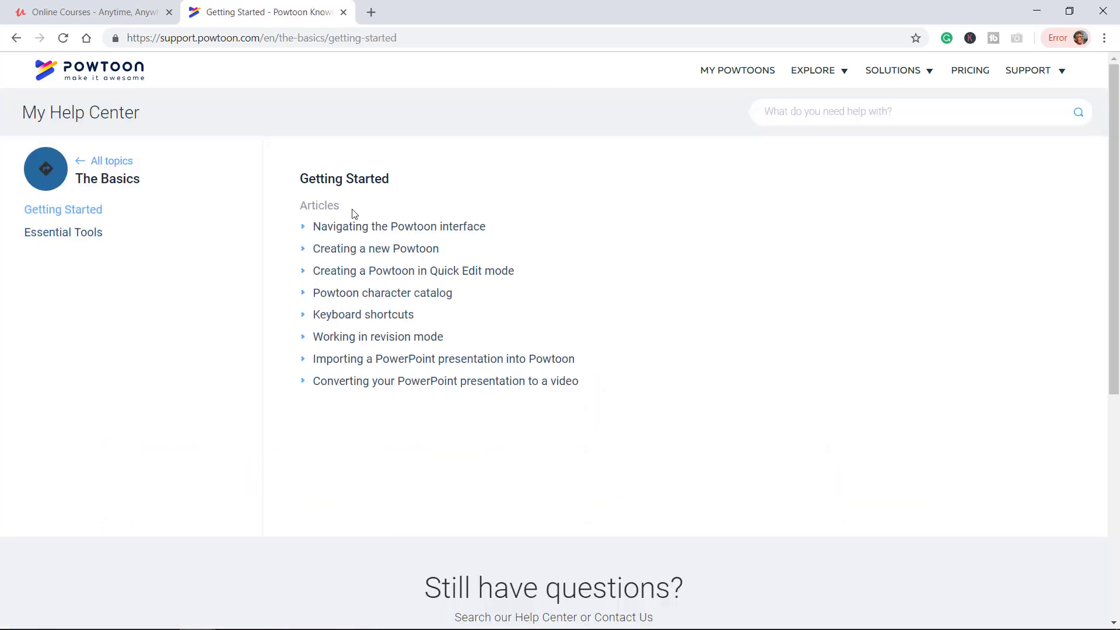
pyautogui.click(371, 255)
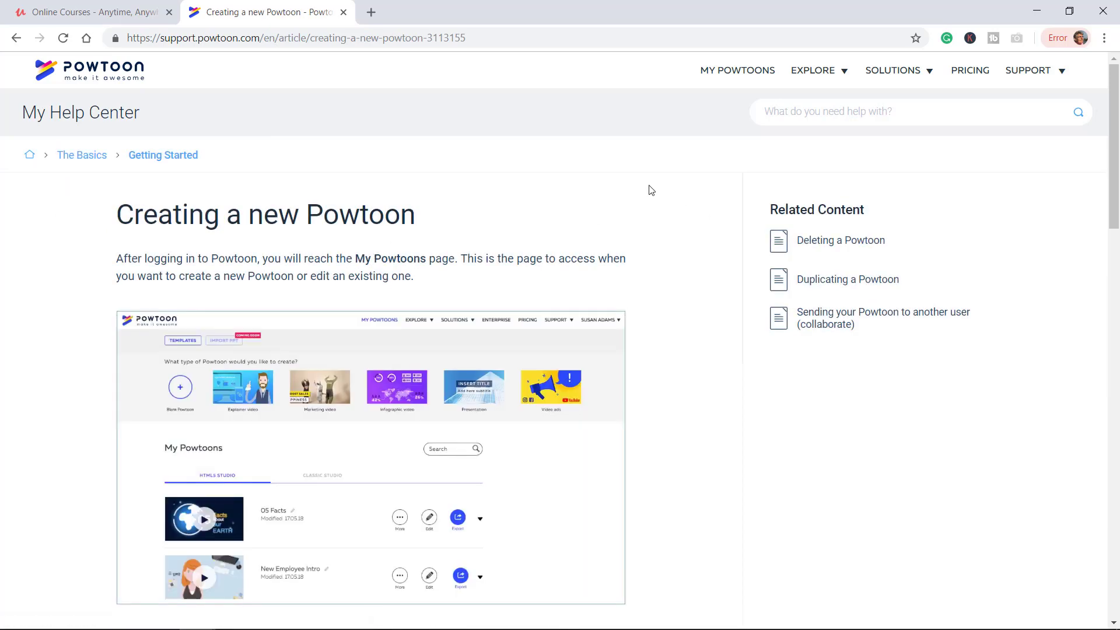
pyautogui.moveTo(1118, 154); pyautogui.dragTo(1111, 117)
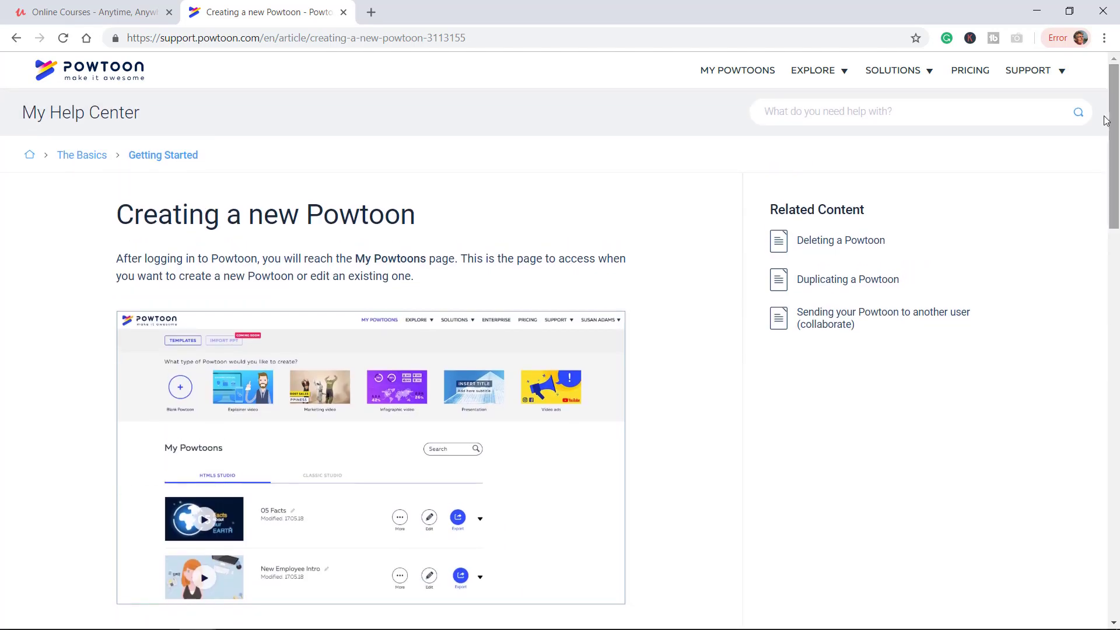
pyautogui.click(16, 40)
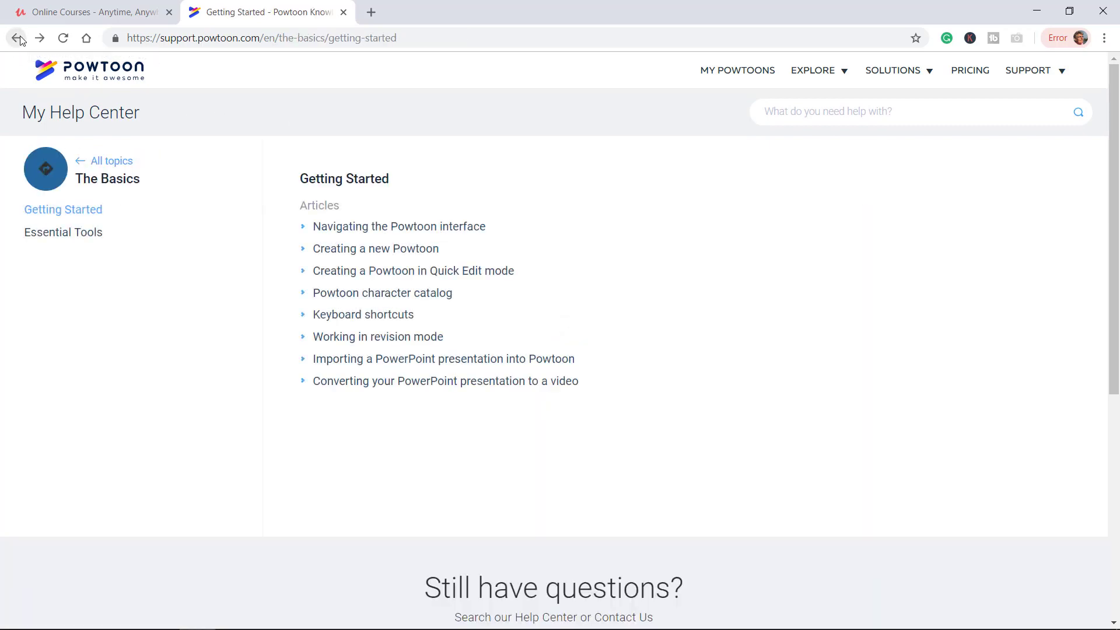
pyautogui.click(21, 37)
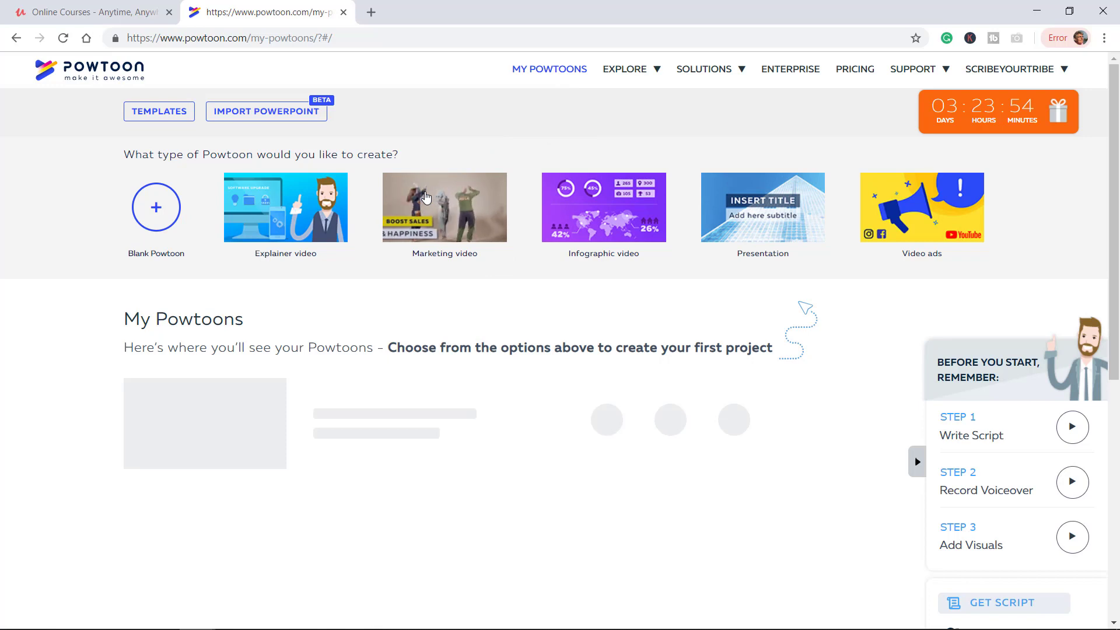
# Open the marketing video templates for the Digital Marketing business type and look through them
pyautogui.click(448, 192)
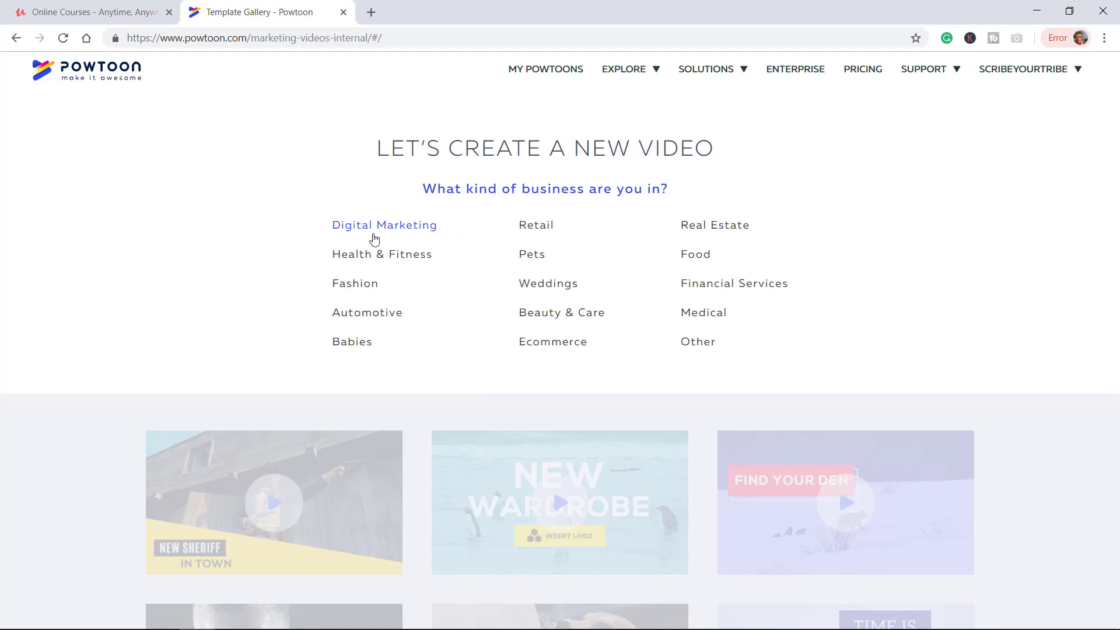
pyautogui.click(365, 227)
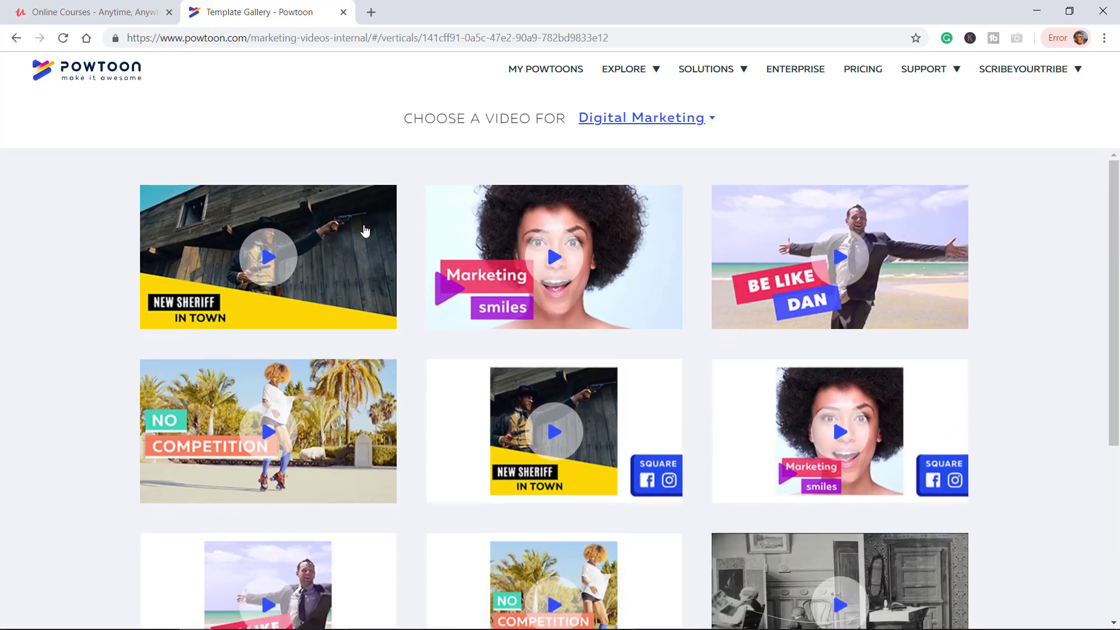
pyautogui.moveTo(1115, 230); pyautogui.dragTo(1119, 510)
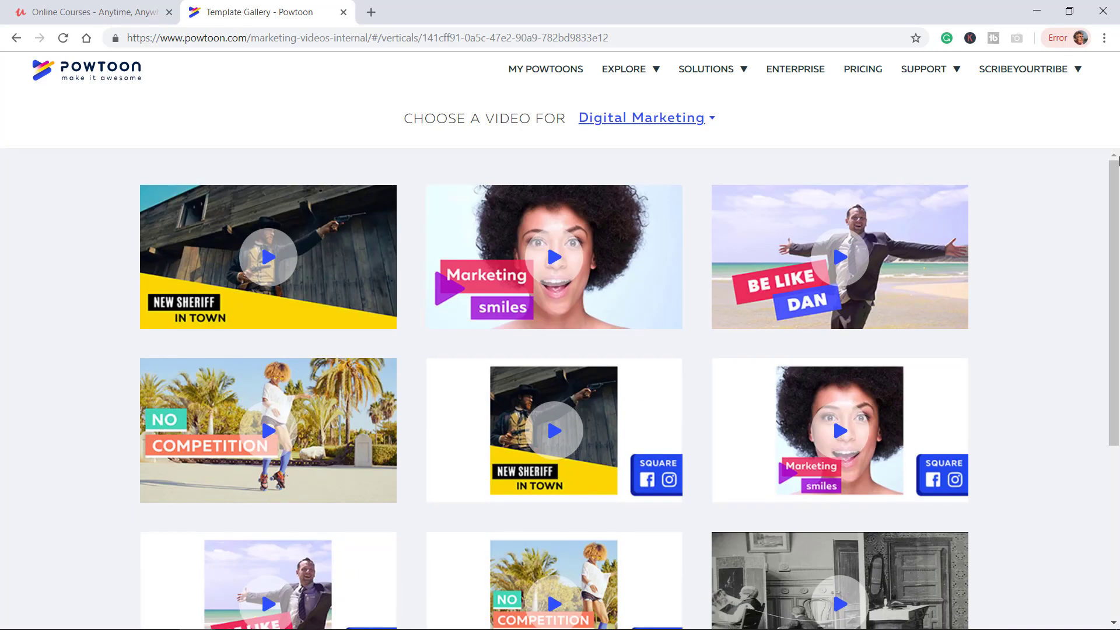
# Switch the marketing video templates to the Ecommerce business type and look through them
pyautogui.click(637, 122)
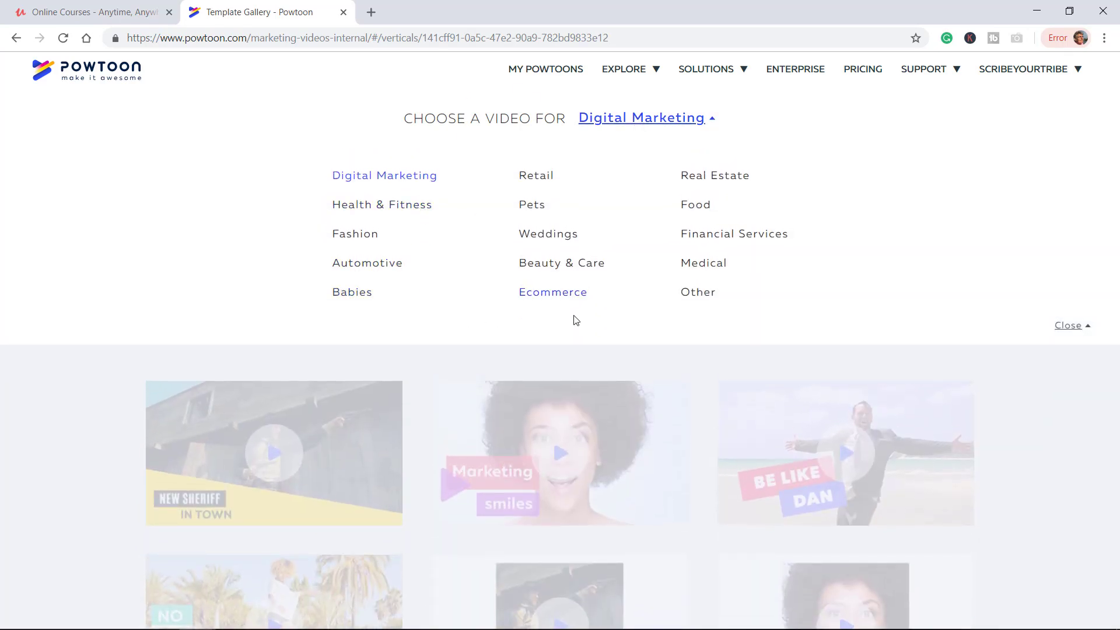
pyautogui.click(563, 297)
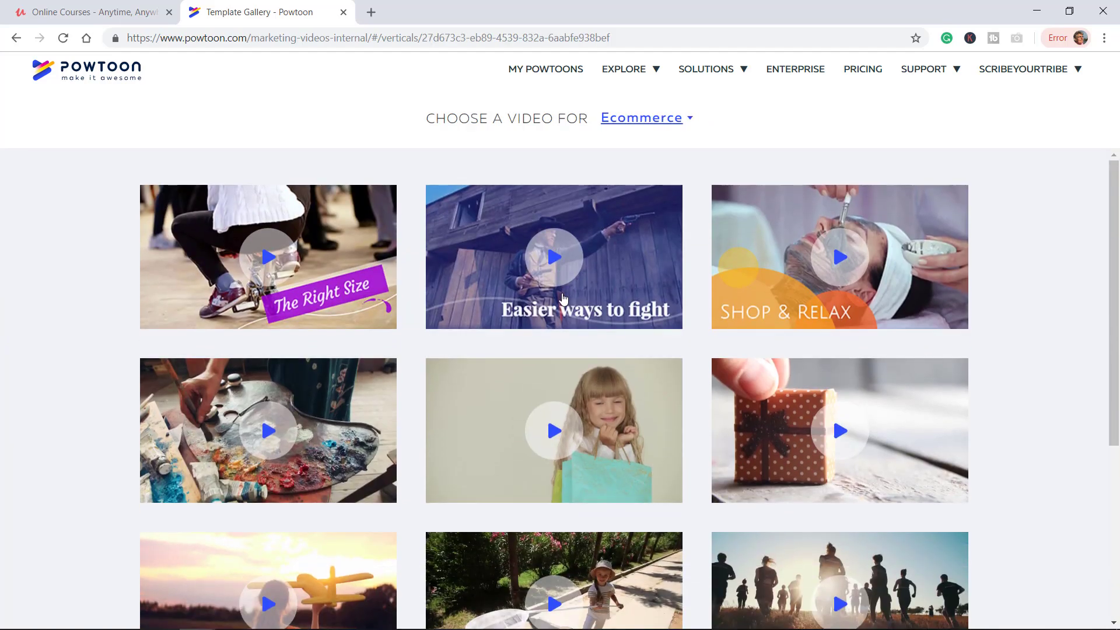
pyautogui.moveTo(1118, 269); pyautogui.dragTo(1117, 291)
# Open the general template collection from My Powtoons and browse the Video Ads category under Work
pyautogui.click(526, 74)
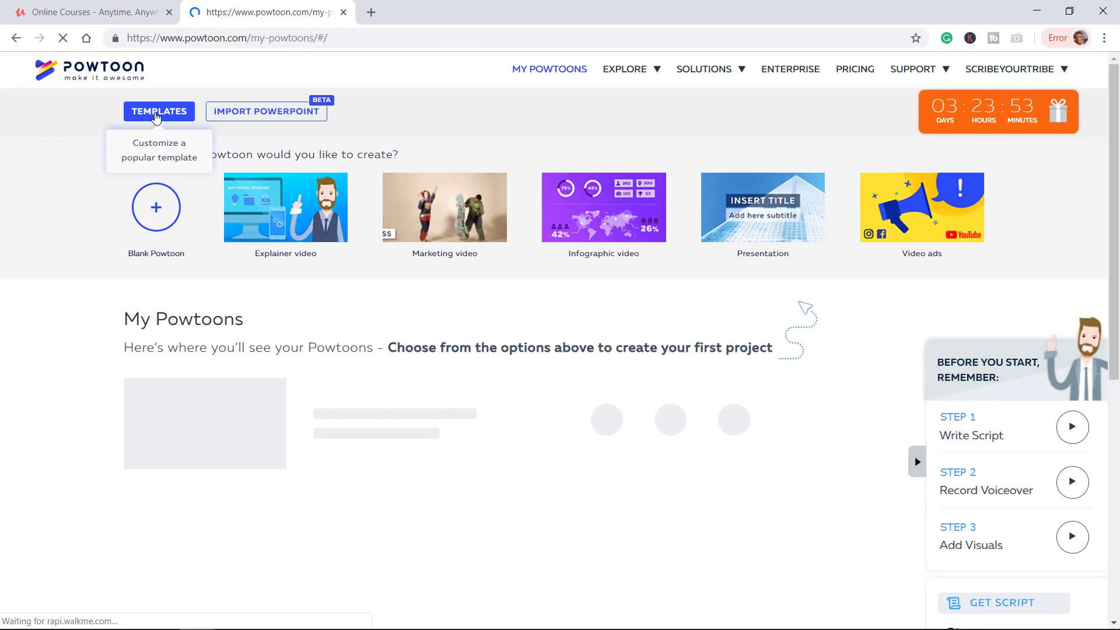
pyautogui.click(156, 117)
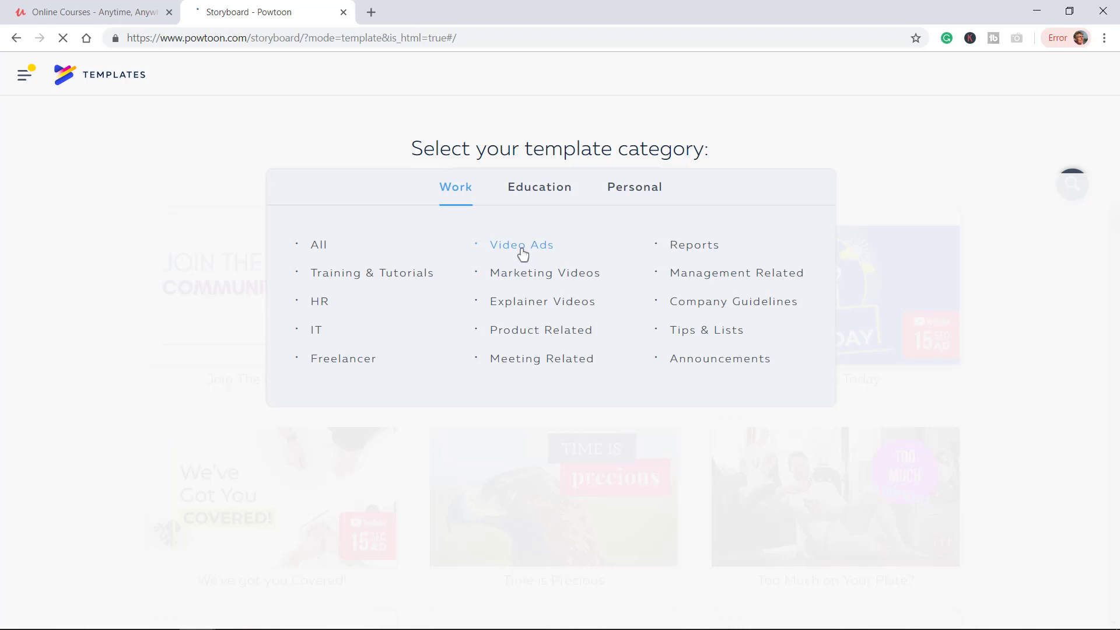
pyautogui.click(521, 250)
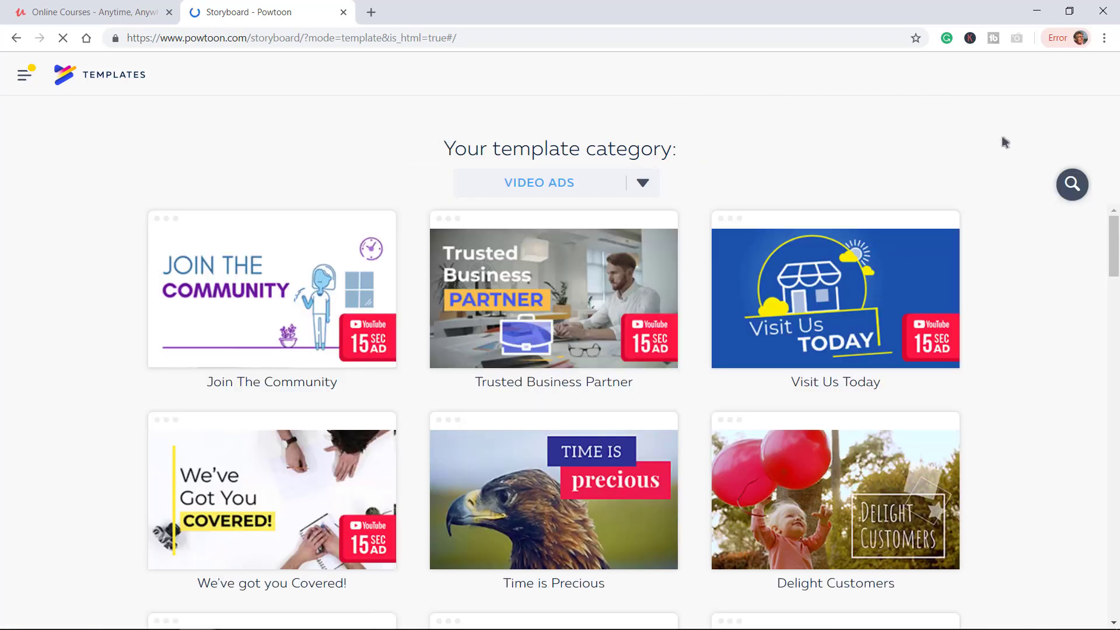
pyautogui.scroll(-1, 1117, 237)
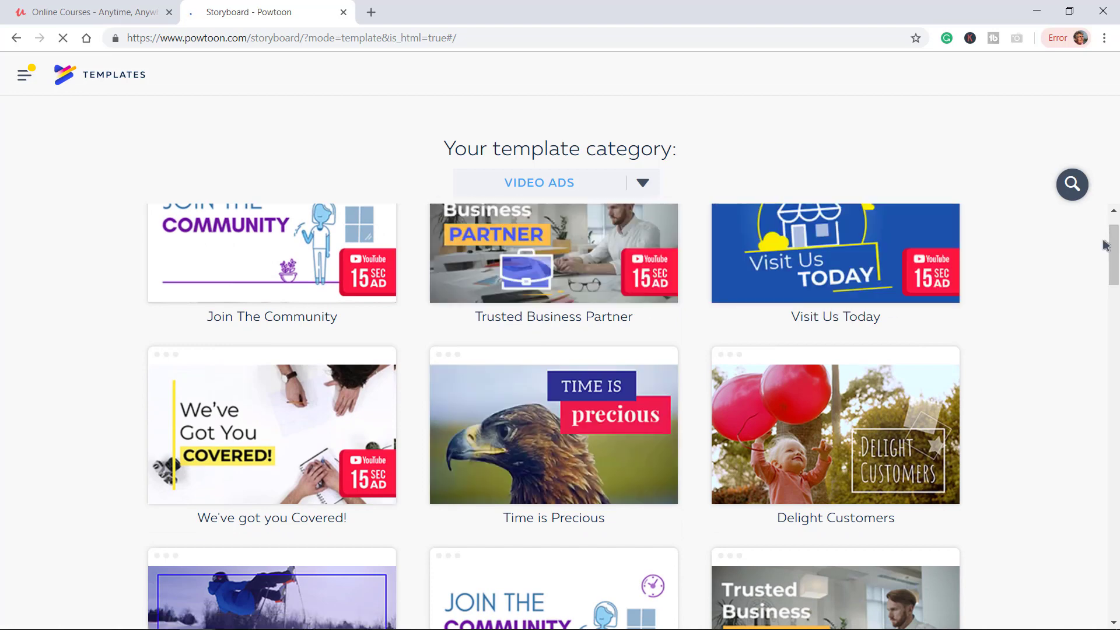
# Look through the remaining Video Ads templates to the end of the list, and return to the first ones
pyautogui.scroll(-7, 1114, 257)
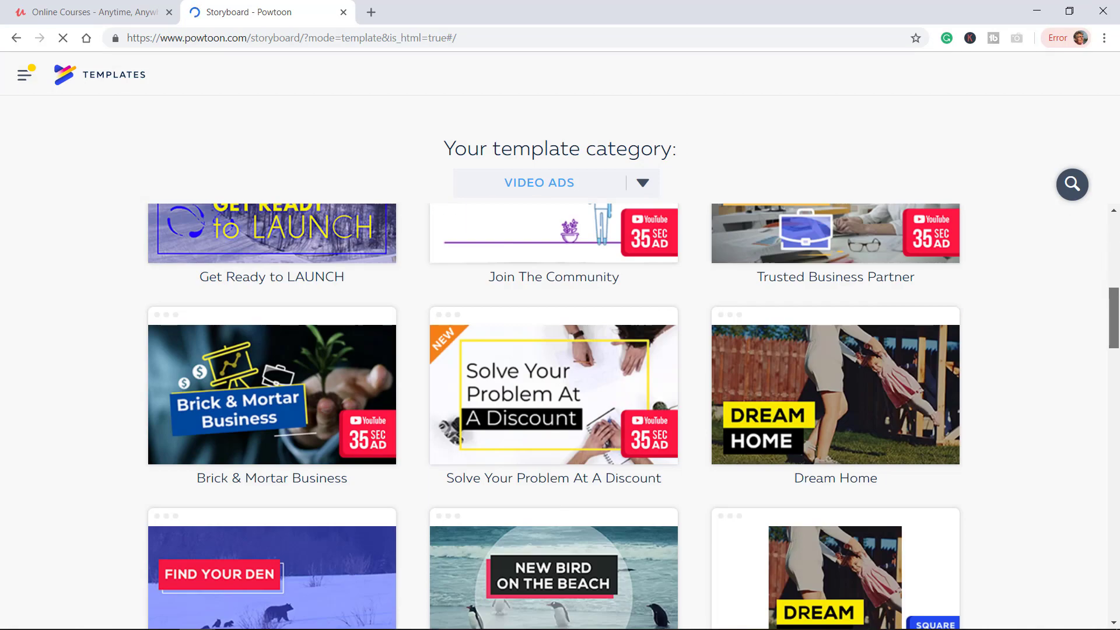
pyautogui.moveTo(1114, 318); pyautogui.dragTo(1117, 604)
pyautogui.moveTo(823, 436)
pyautogui.moveTo(919, 350)
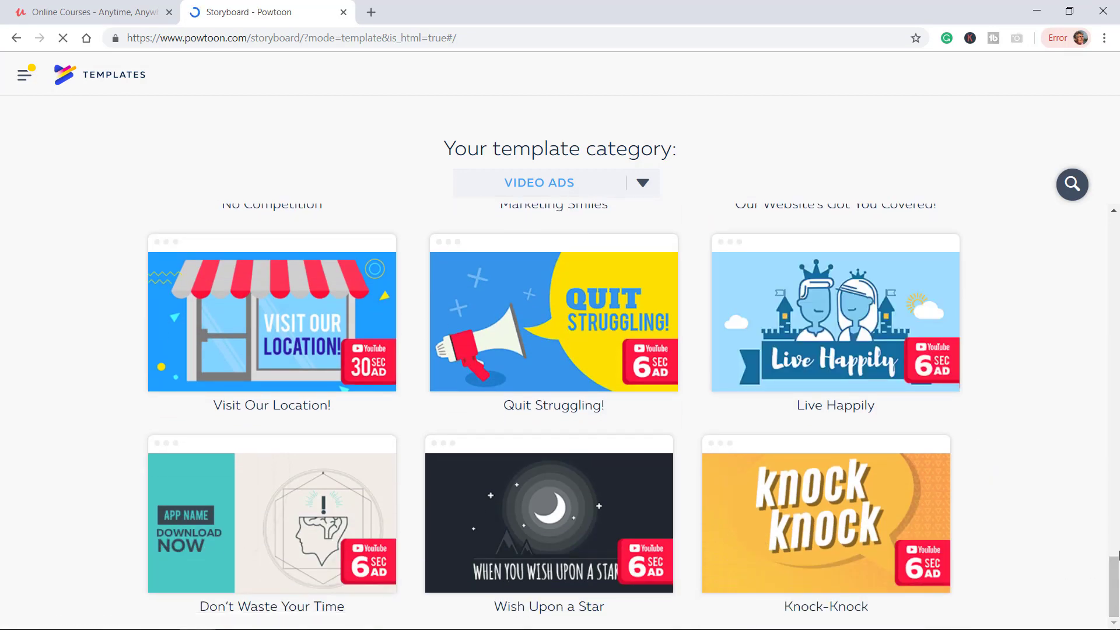
pyautogui.moveTo(1117, 557); pyautogui.dragTo(1073, 180)
pyautogui.moveTo(1074, 180)
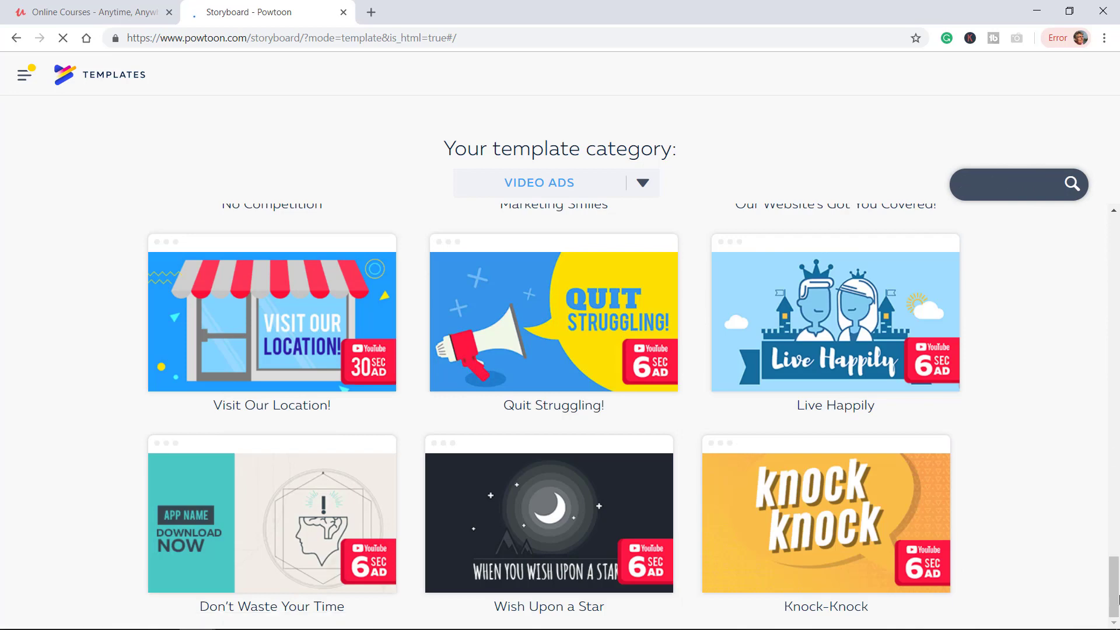
pyautogui.scroll(20, 1095, 315)
pyautogui.scroll(5, 1101, 294)
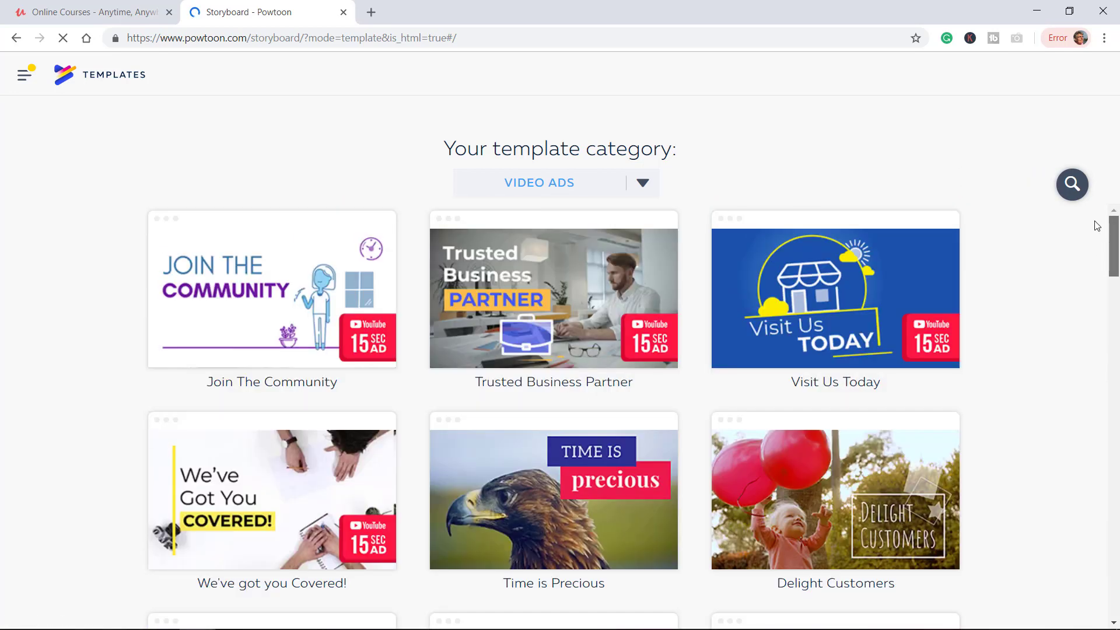
# Preview the Time is Precious template, create a Powtoon from it, and dismiss the welcome message
pyautogui.moveTo(539, 509)
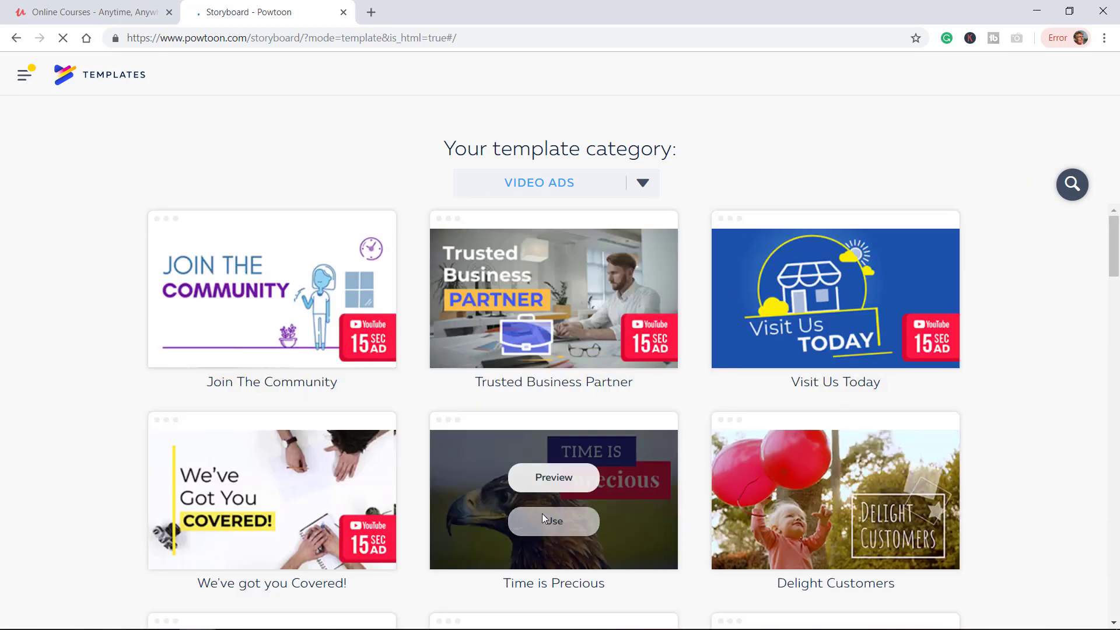
pyautogui.click(551, 479)
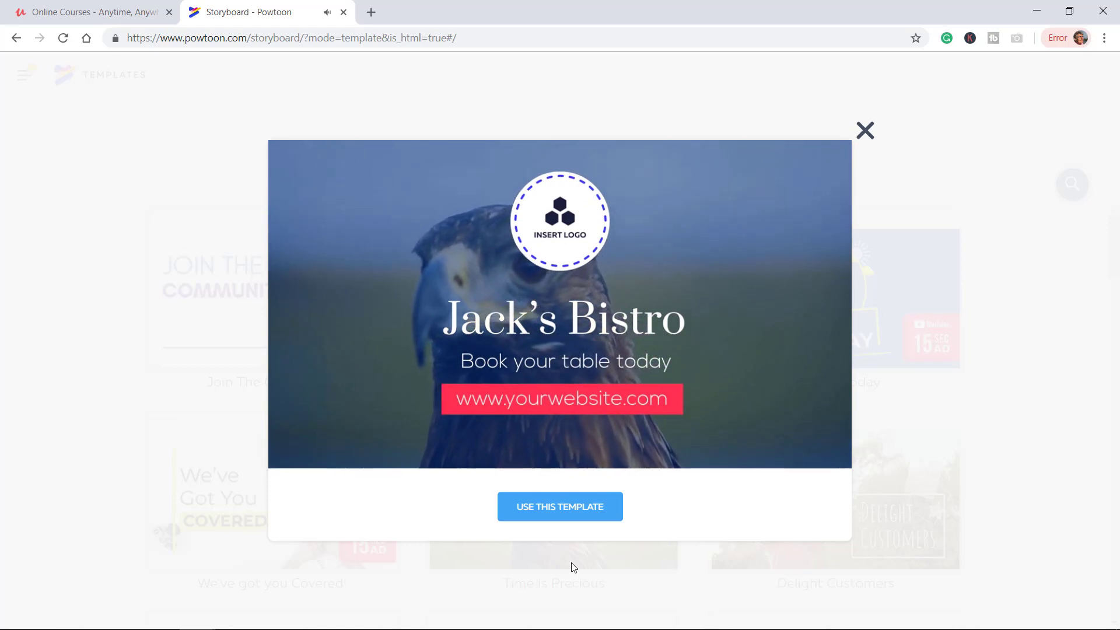
pyautogui.click(565, 507)
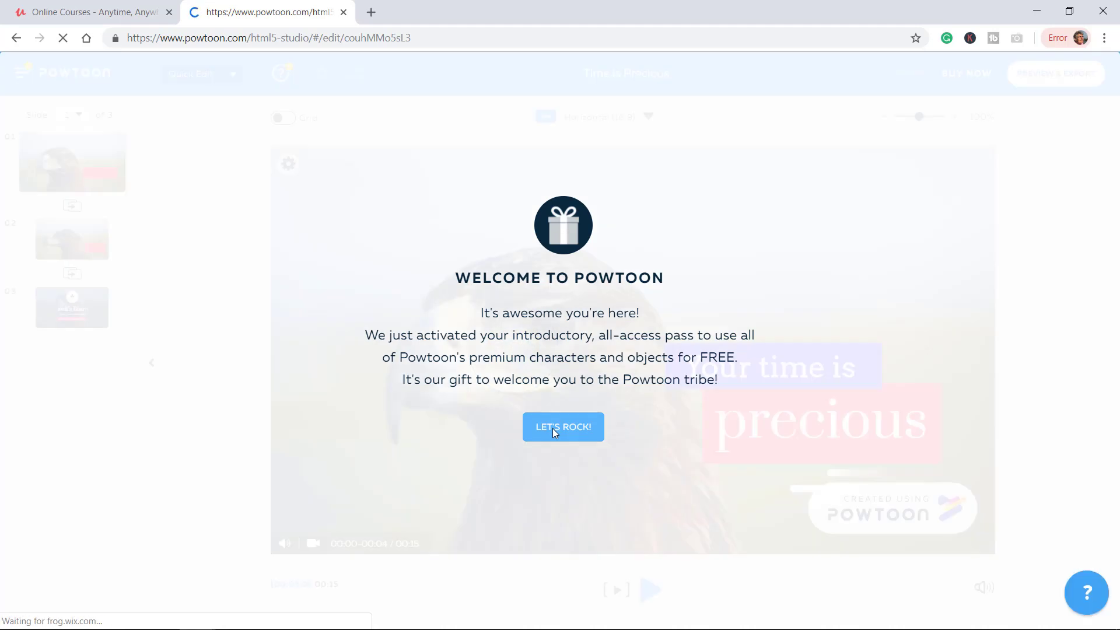
pyautogui.click(553, 428)
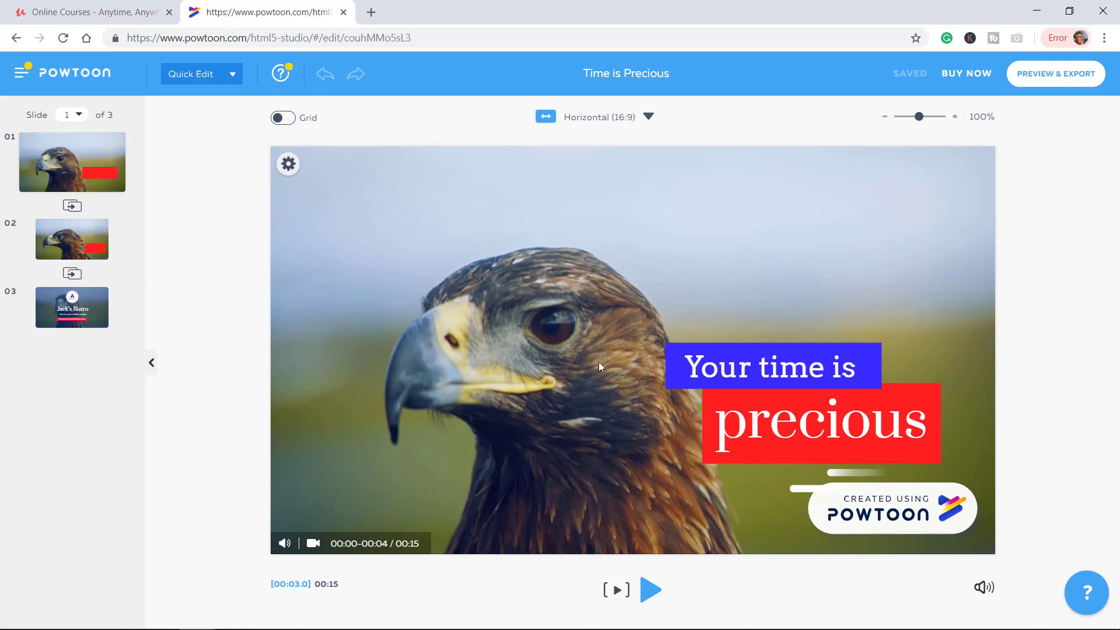
# View slides 2 and 3 of the Time is Precious Powtoon, and return to slide 1
pyautogui.click(81, 231)
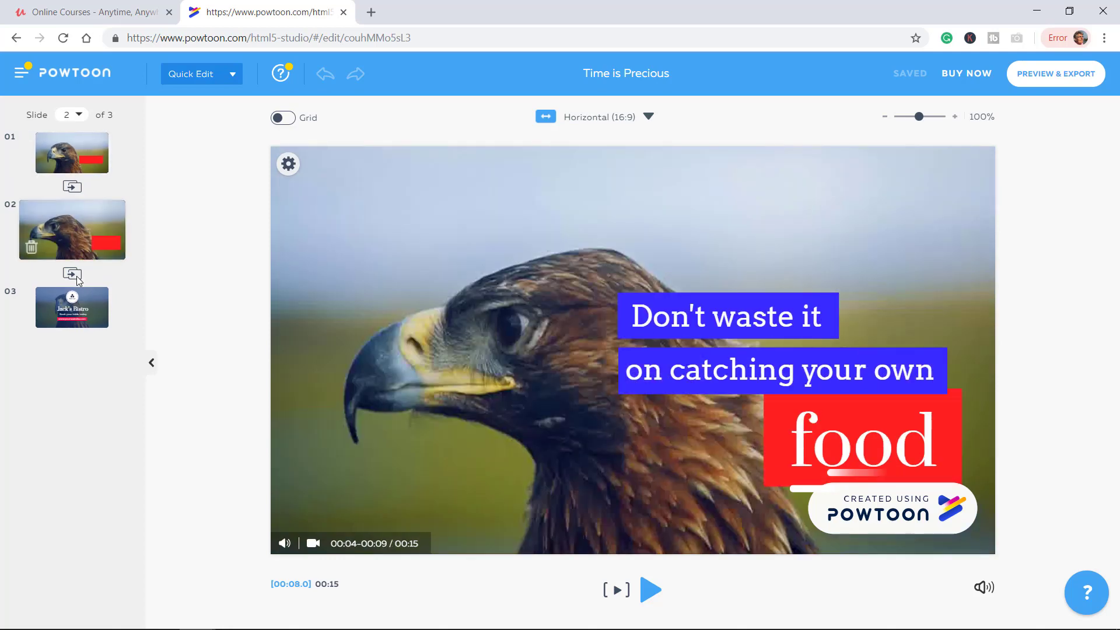
pyautogui.click(77, 306)
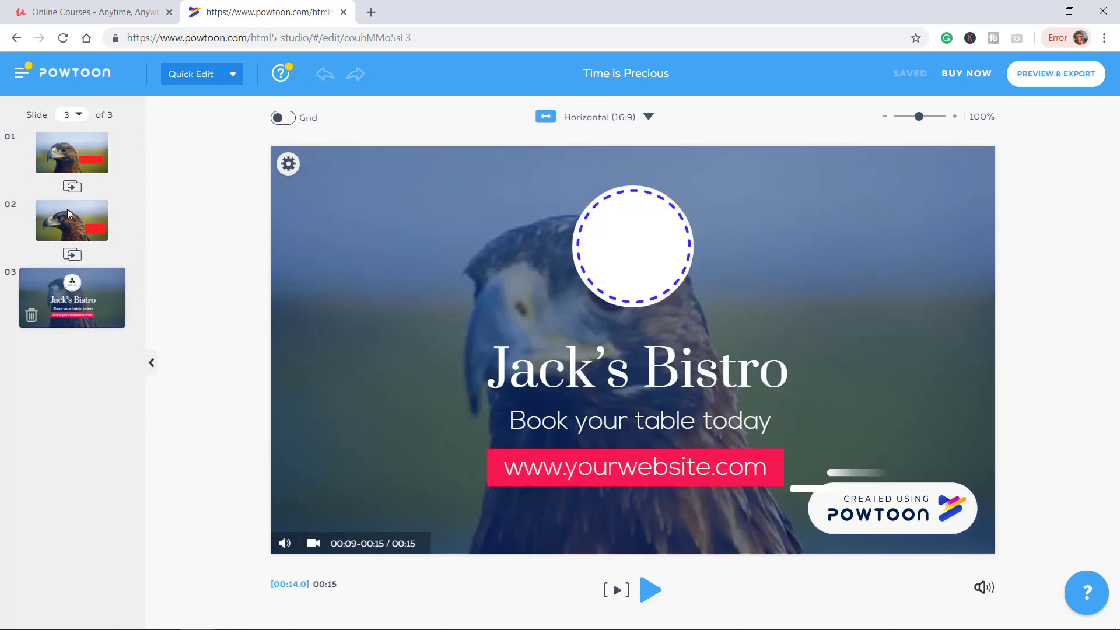
pyautogui.click(79, 140)
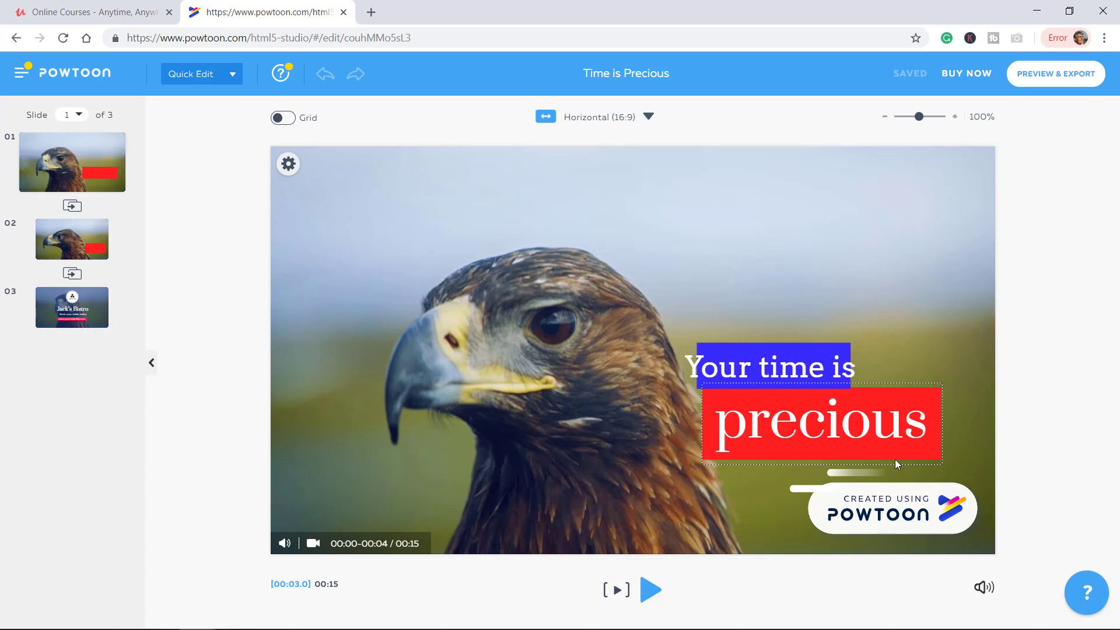
# Replace the "Your time is" text on slide 1 with "don't look at"
pyautogui.click(796, 375)
pyautogui.click(796, 374)
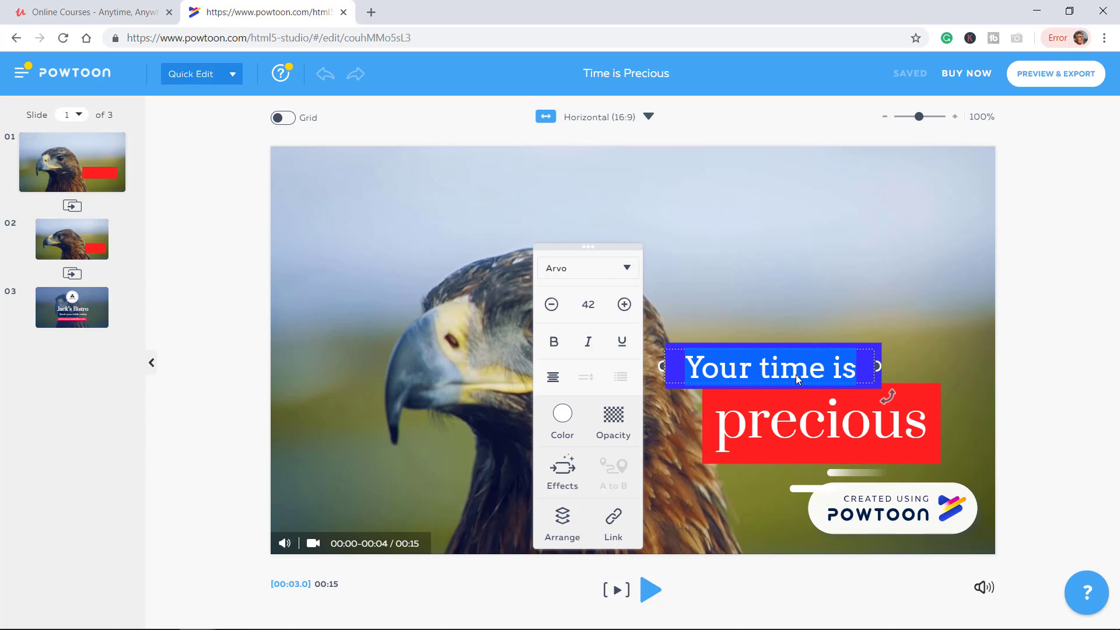
pyautogui.write('do')
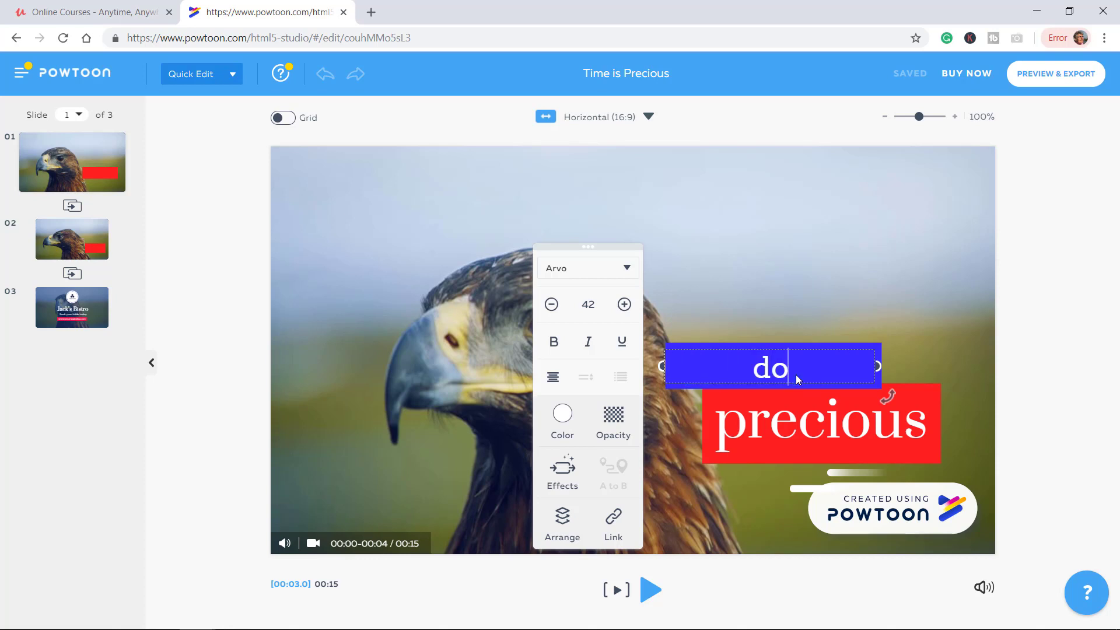
pyautogui.write("n't look at")
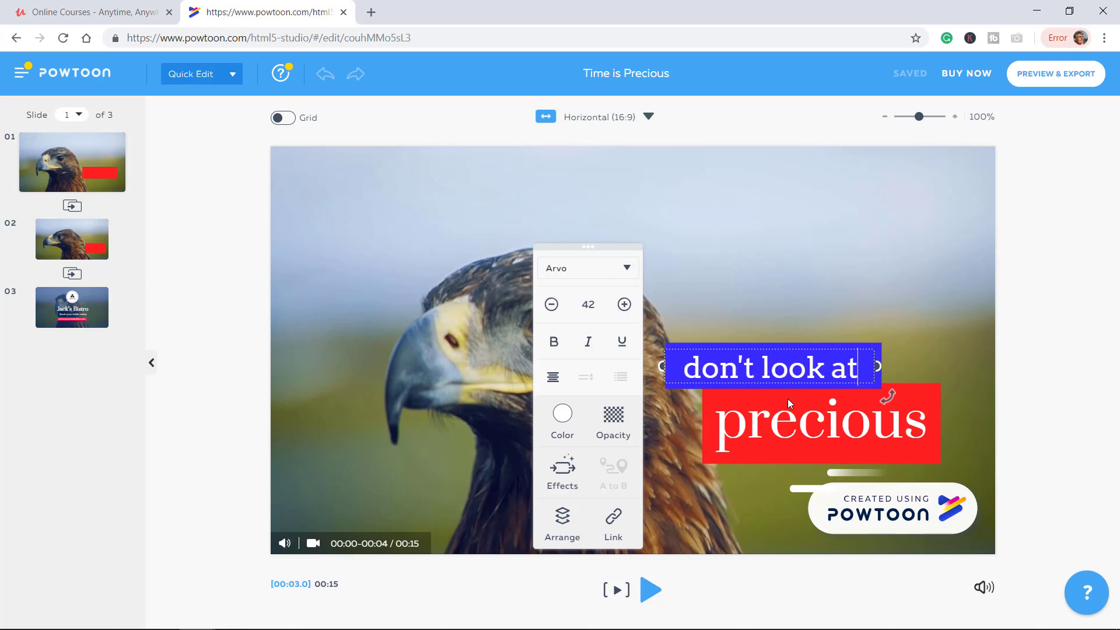
# Replace the word "precious" in the red box on slide 1 with "the competiotion"
pyautogui.doubleClick(833, 422)
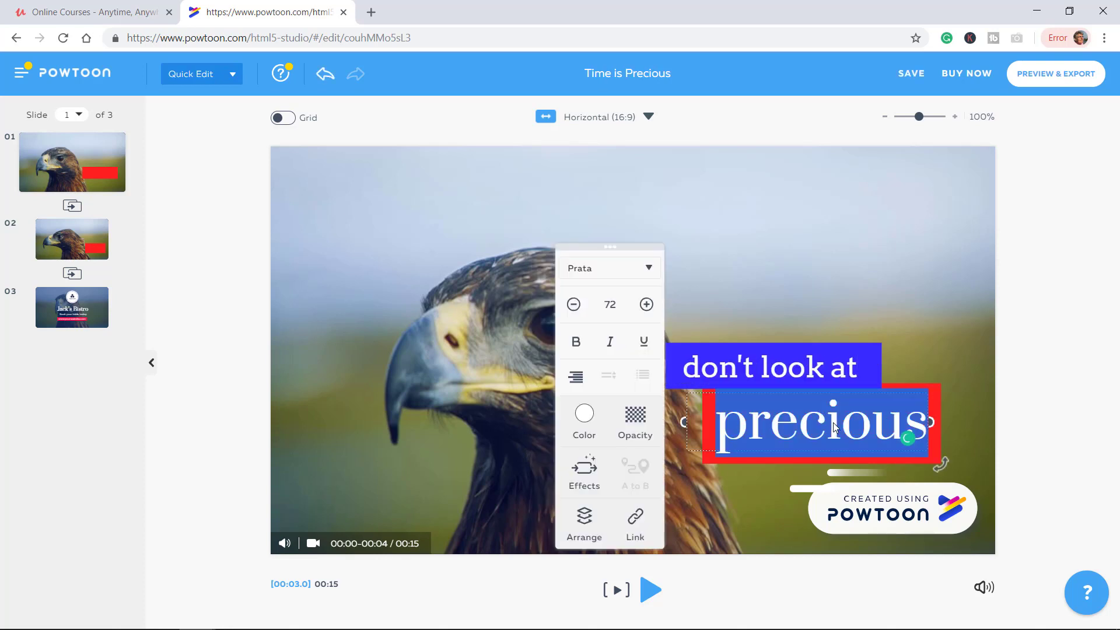
pyautogui.write('the compe')
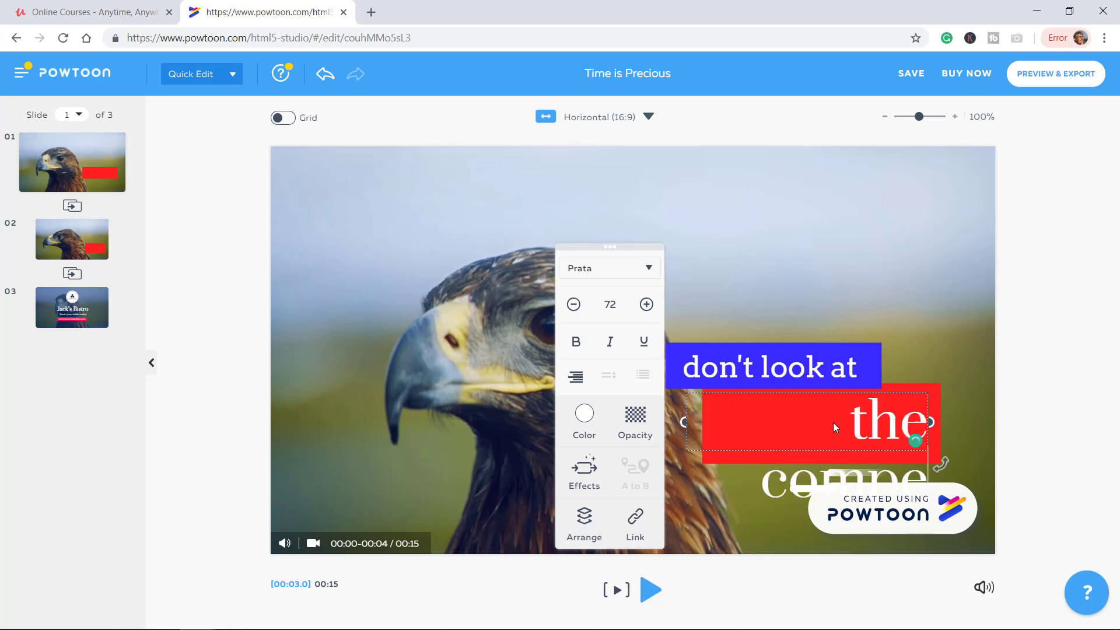
pyautogui.write('tition')
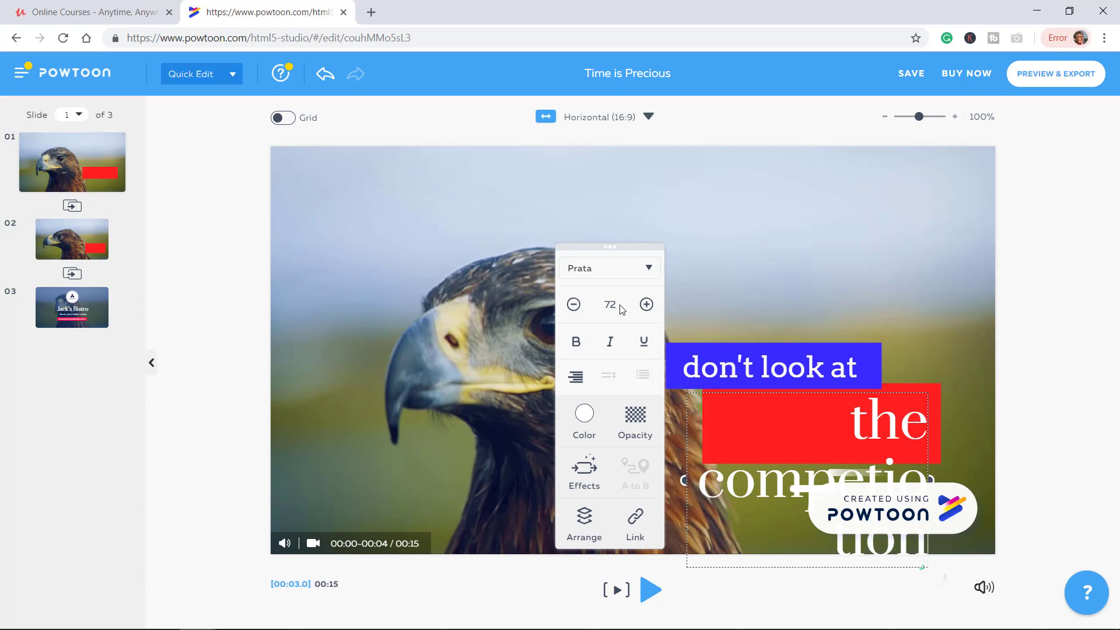
# Reduce the font size of the "the competiotion" text to 50 and further to 40
pyautogui.click(596, 306)
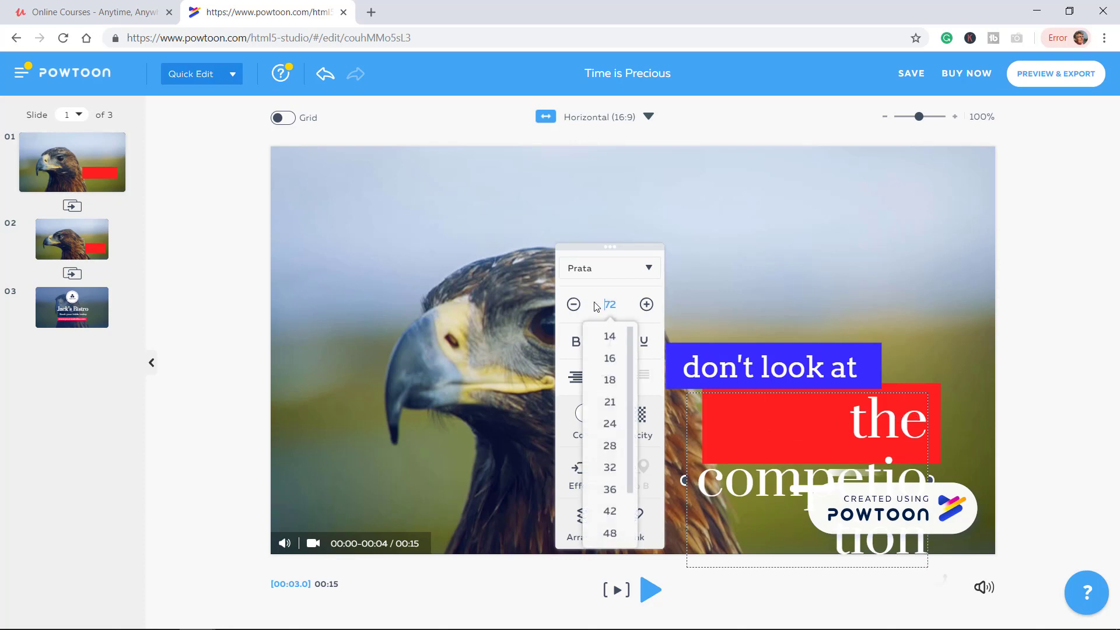
pyautogui.write('50')
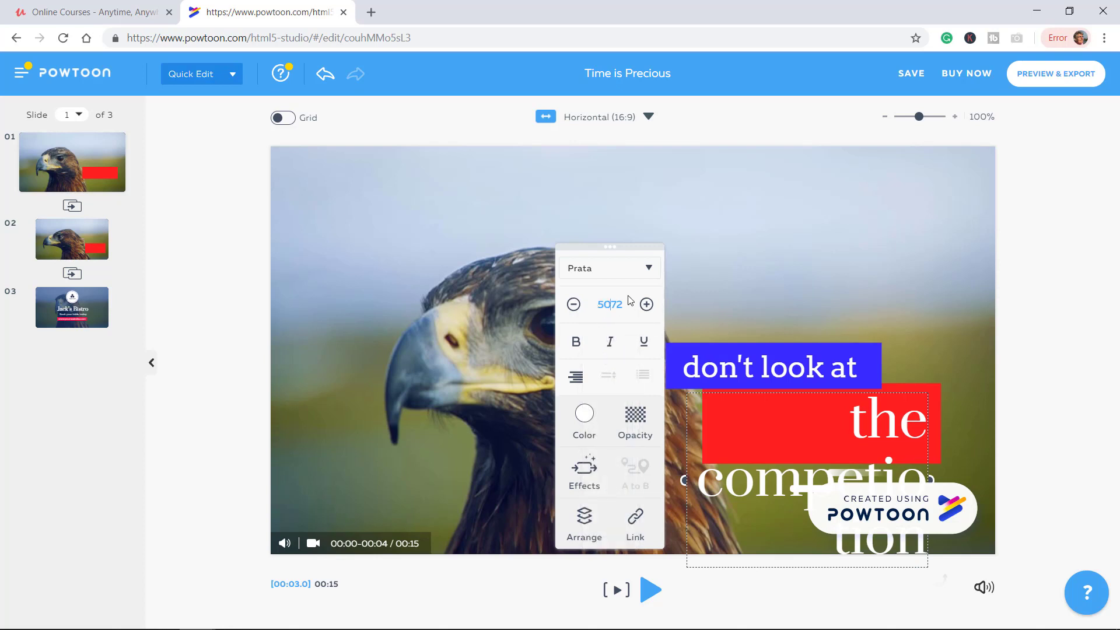
pyautogui.doubleClick(612, 304)
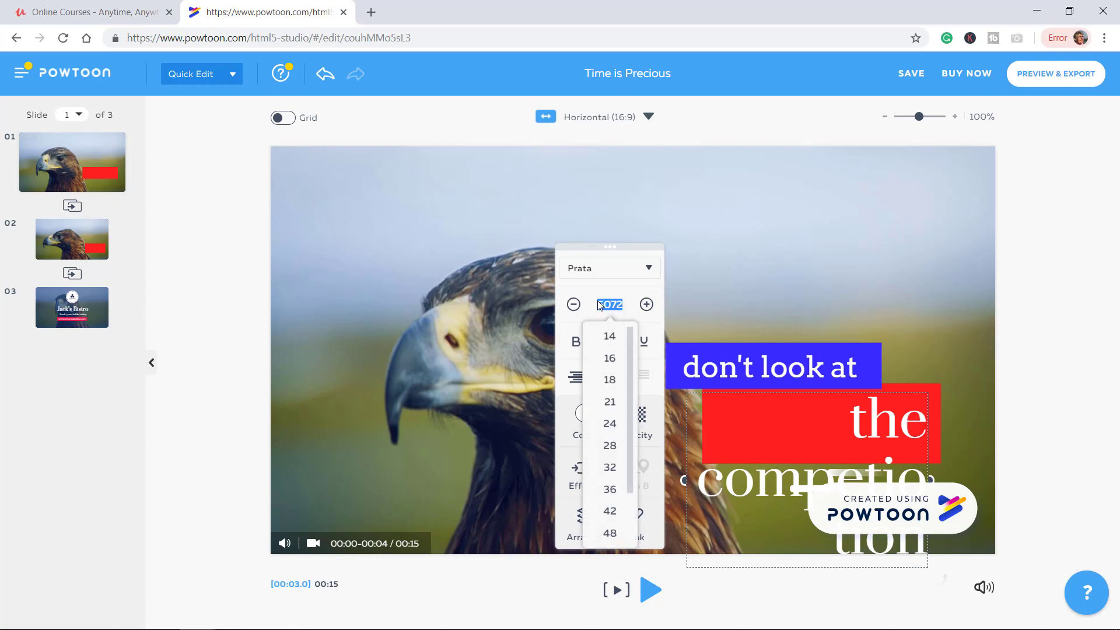
pyautogui.write('50')
pyautogui.press('Return')
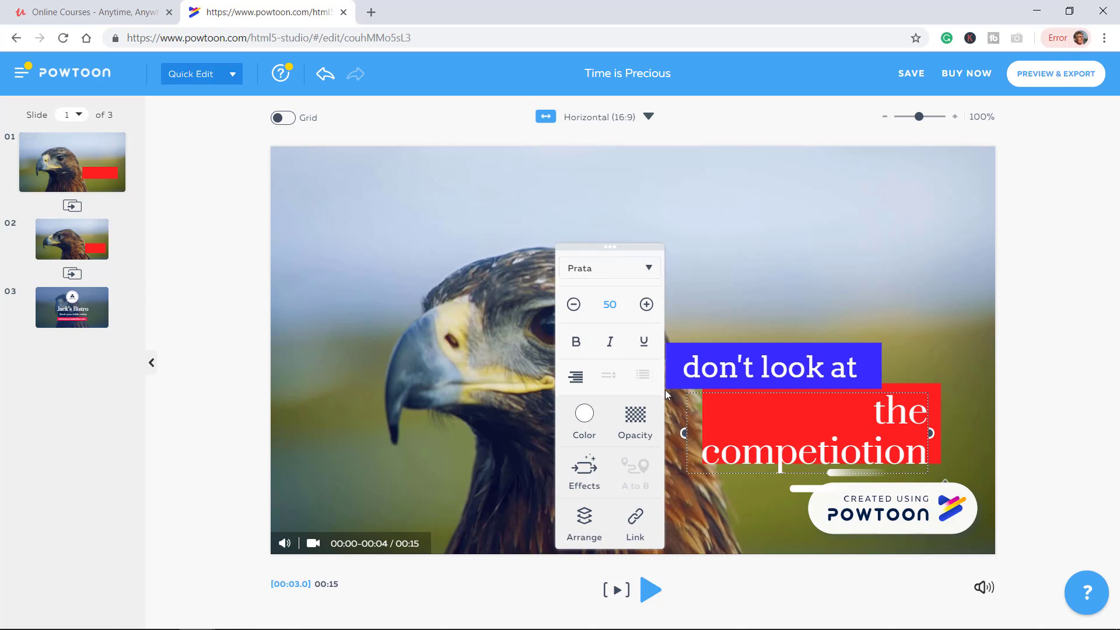
pyautogui.doubleClick(611, 307)
pyautogui.write('40')
pyautogui.press('Return')
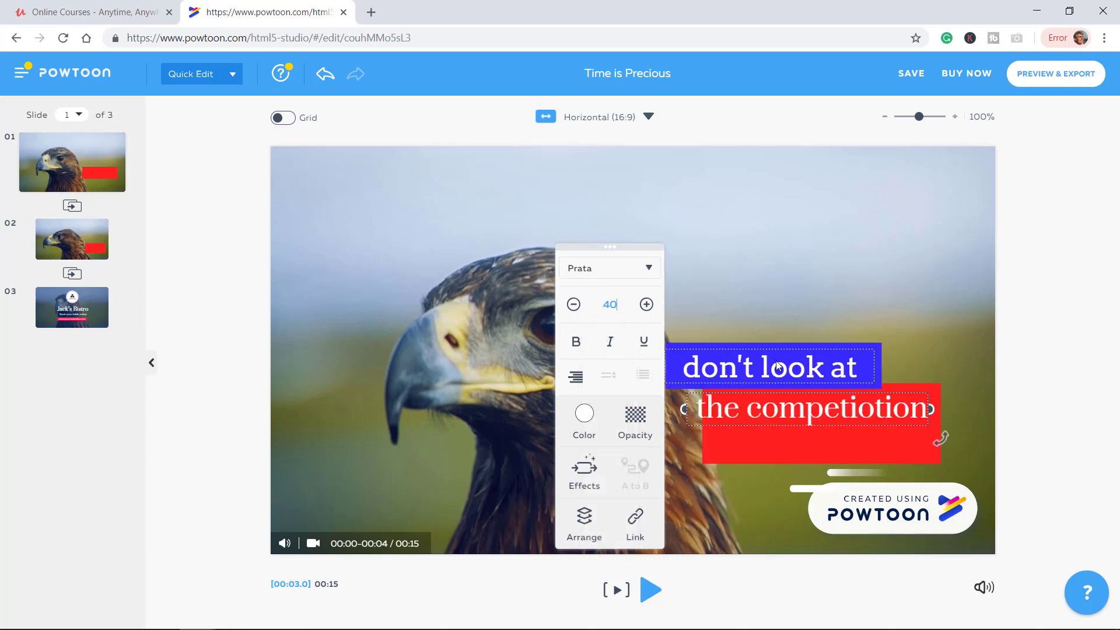
# Move the "the competiotion" text down to the middle of the red box, and widen the box slightly on both sides
pyautogui.moveTo(797, 410); pyautogui.dragTo(811, 427)
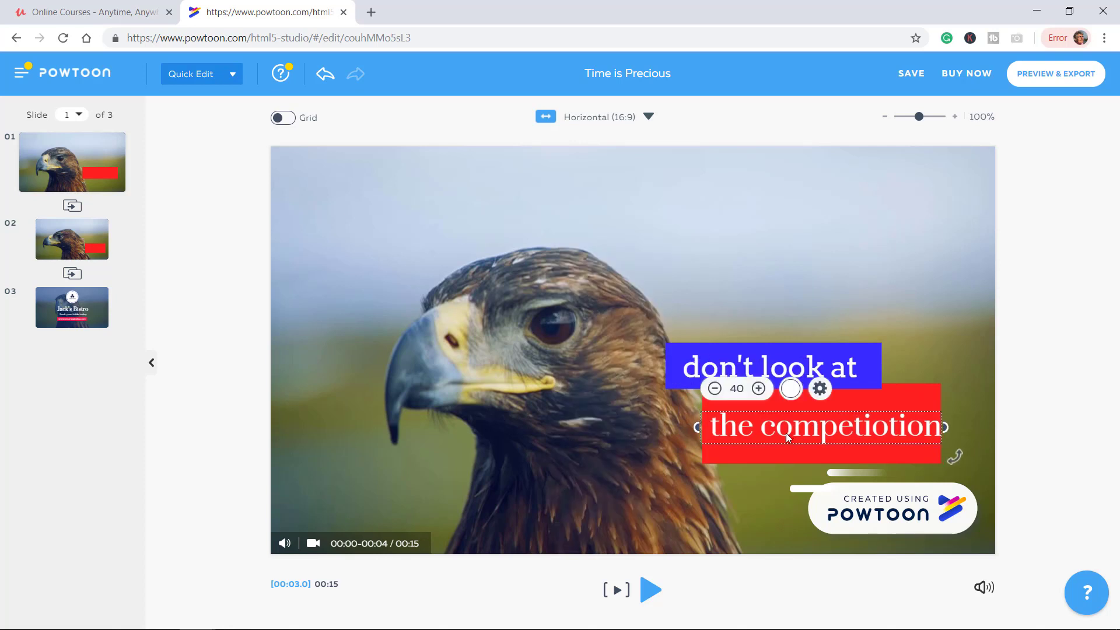
pyautogui.click(912, 401)
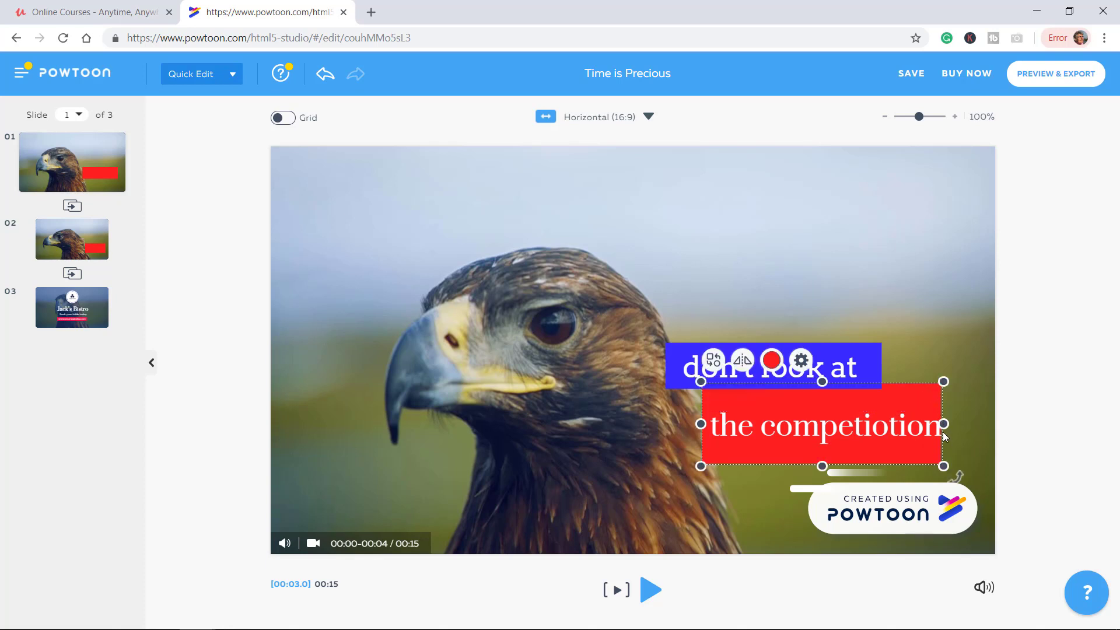
pyautogui.moveTo(943, 424); pyautogui.dragTo(959, 424)
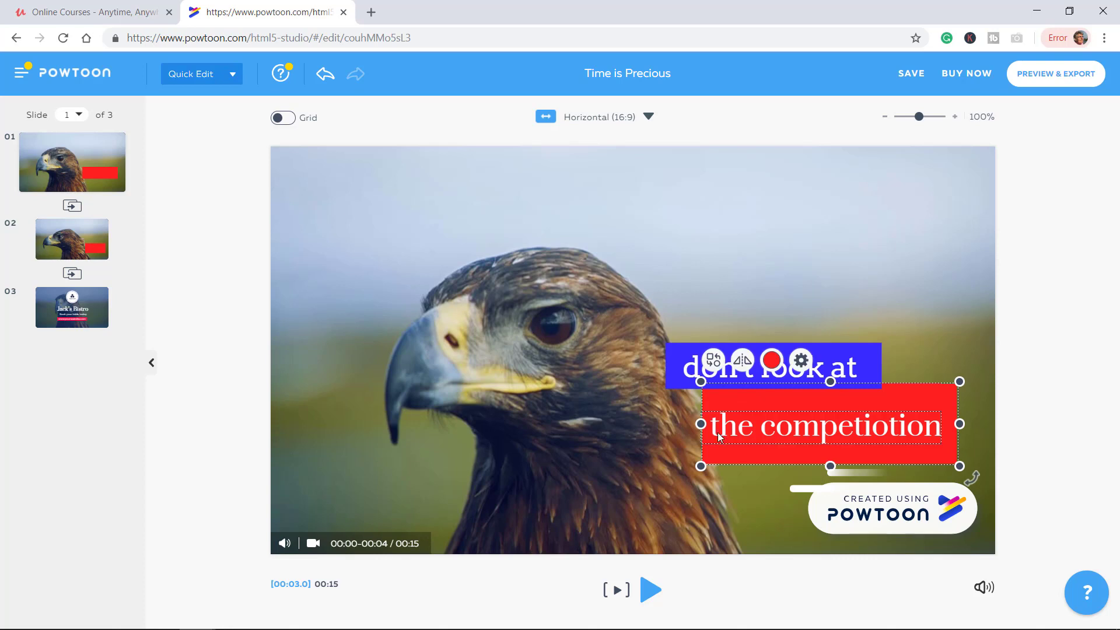
pyautogui.moveTo(701, 426); pyautogui.dragTo(692, 426)
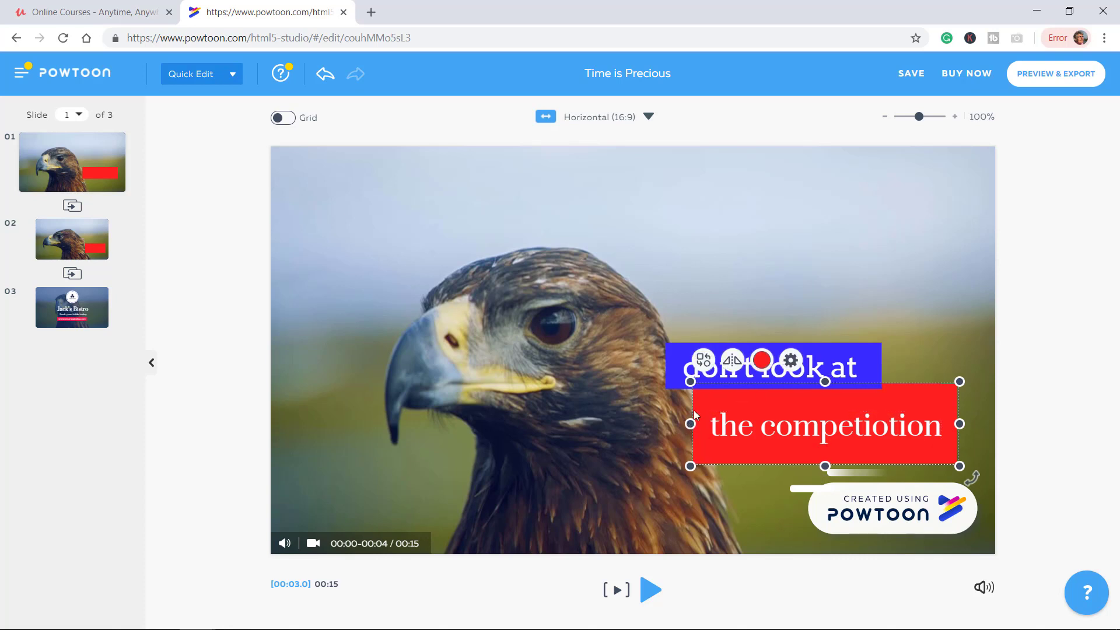
pyautogui.click(897, 524)
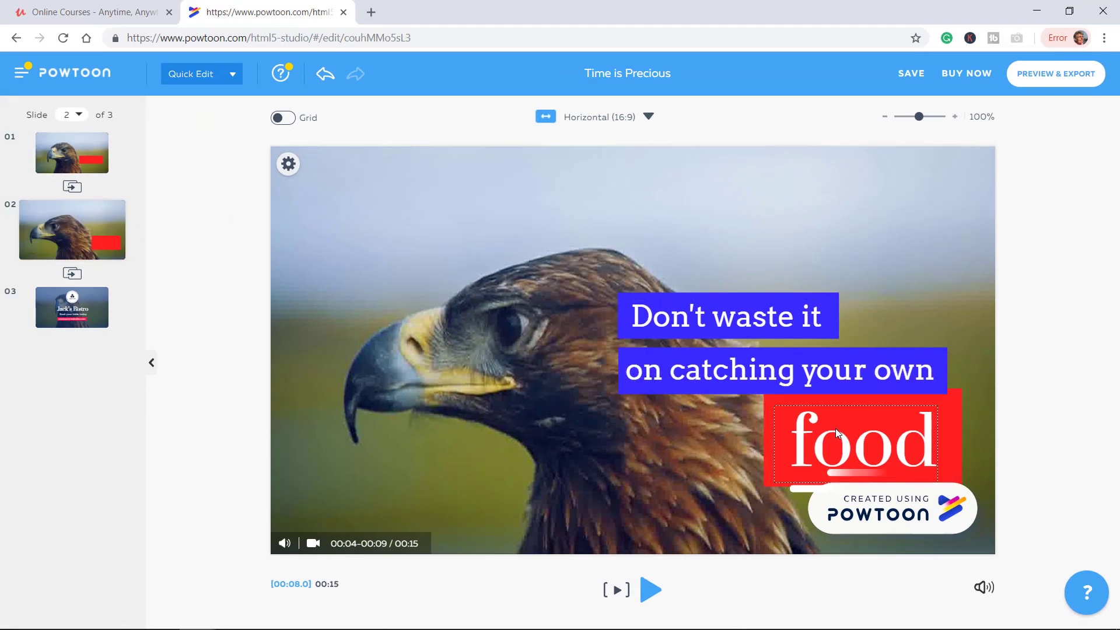
# View the third slide of the Time is Precious Powtoon
pyautogui.click(90, 296)
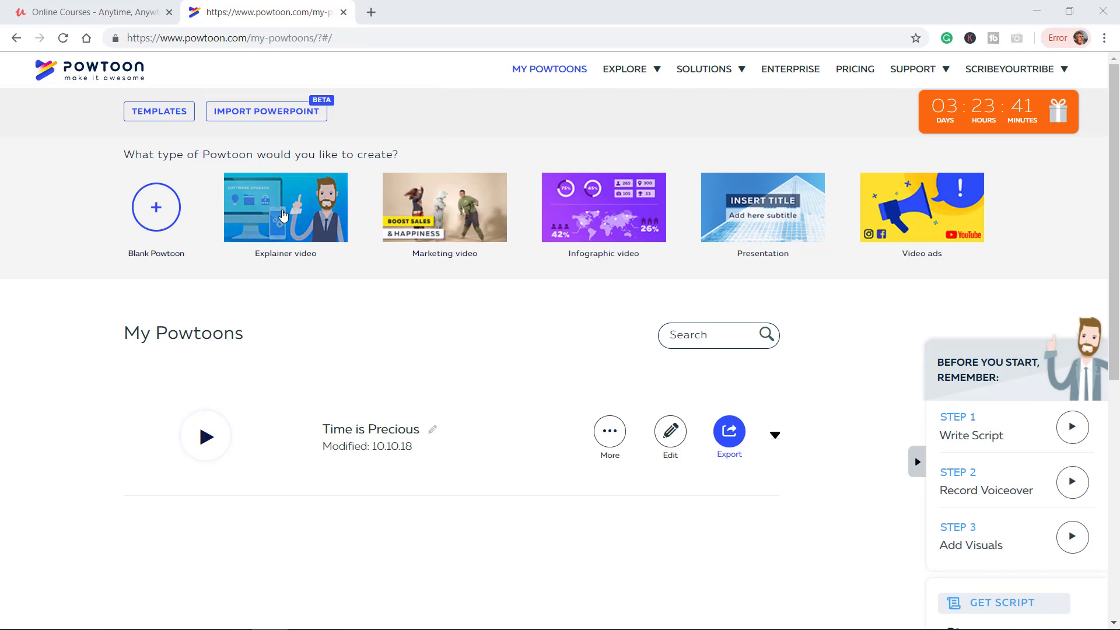
# Show the explainer video templates from My Powtoons, open the full Explainer Videos collection and look through it
pyautogui.click(282, 214)
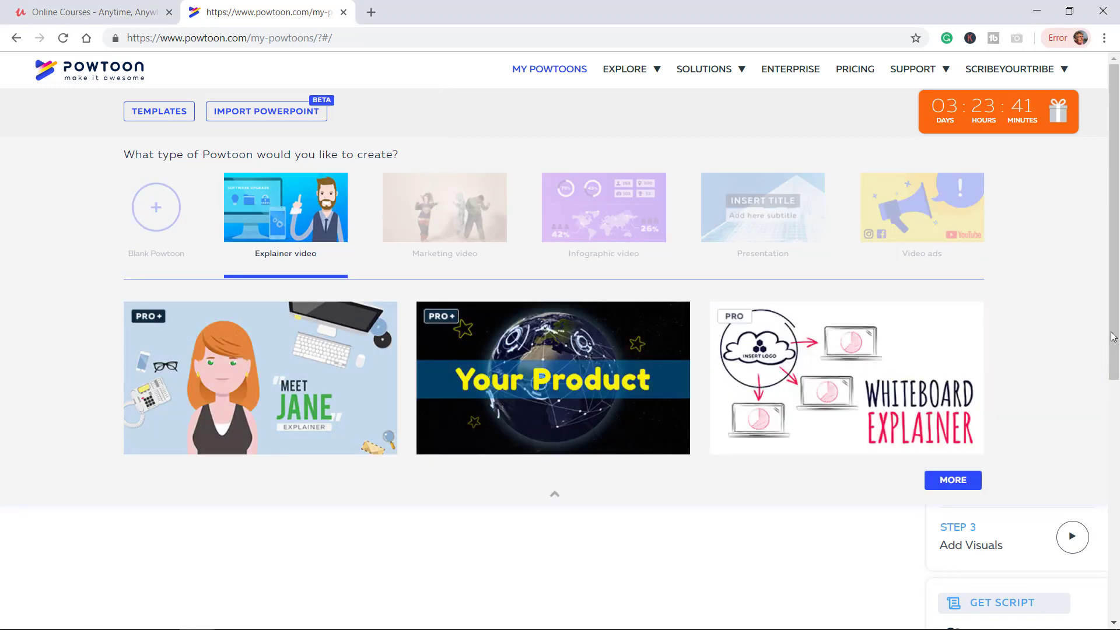
pyautogui.moveTo(250, 371)
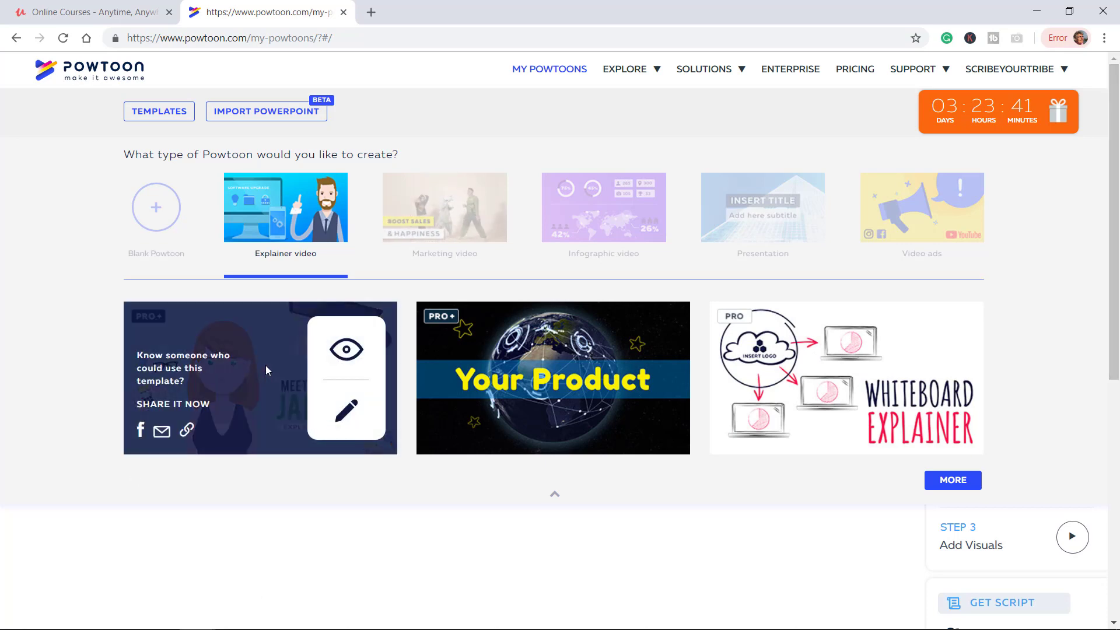
pyautogui.moveTo(755, 380)
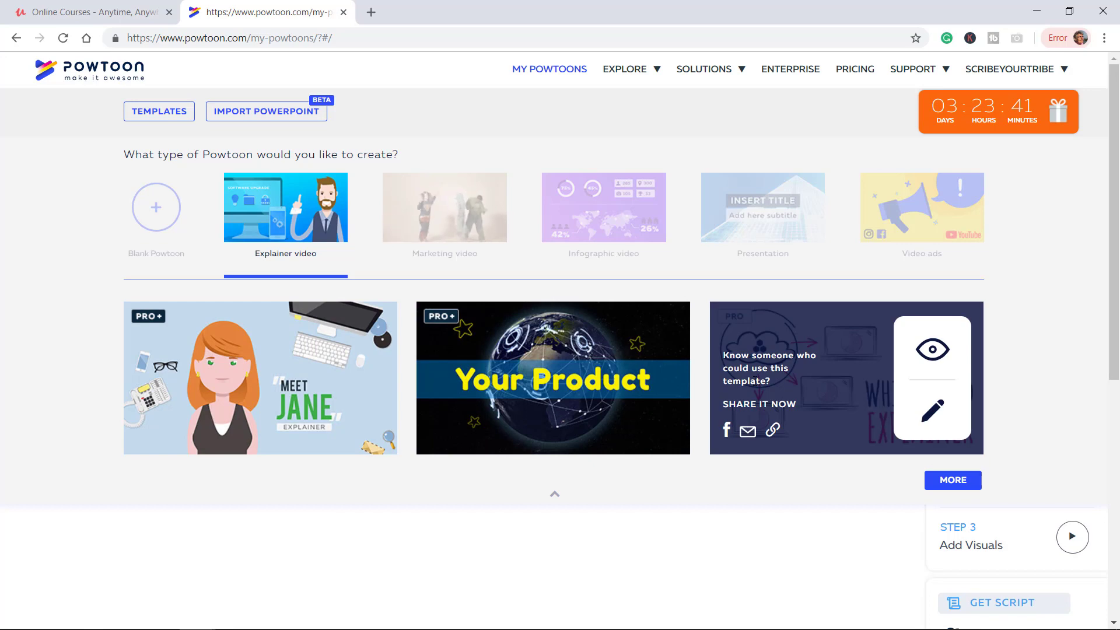
pyautogui.click(957, 488)
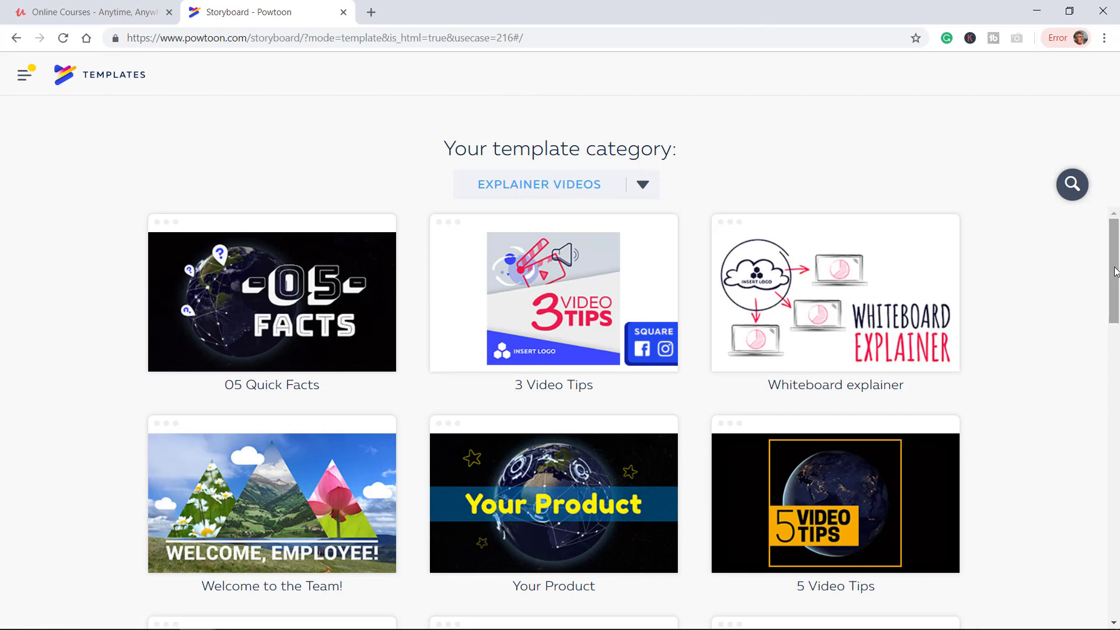
pyautogui.moveTo(1116, 271); pyautogui.dragTo(1117, 522)
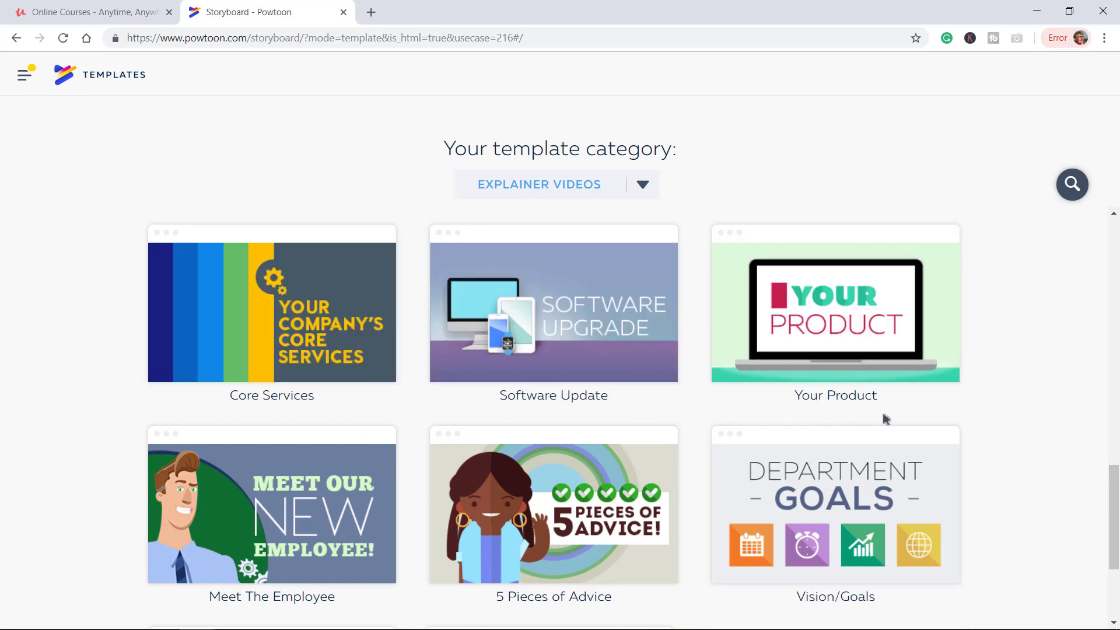
pyautogui.scroll(-3, 473, 386)
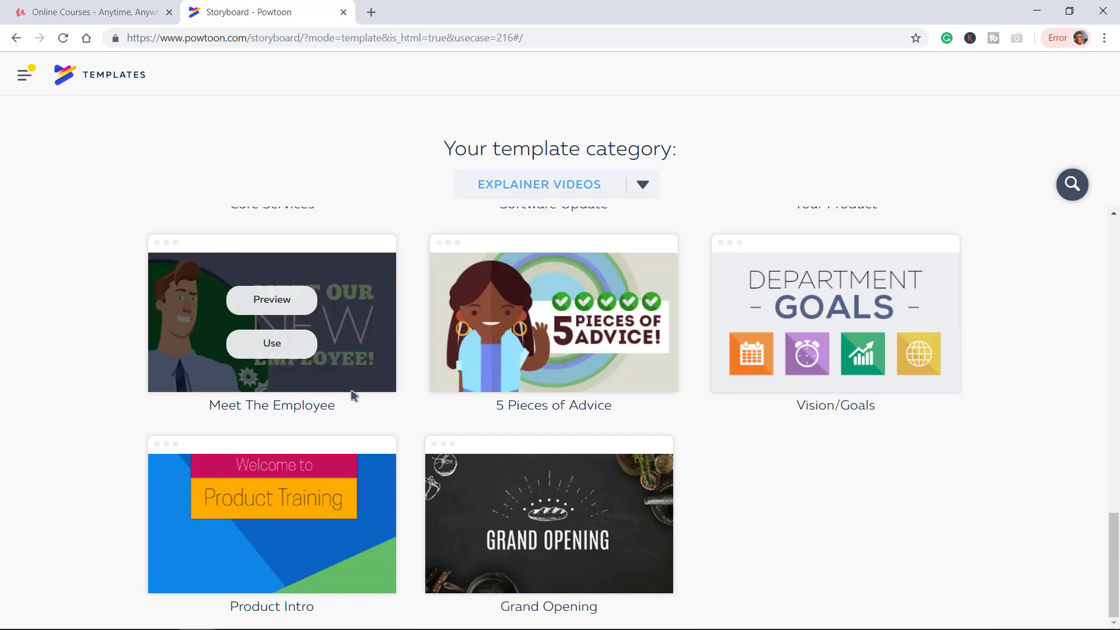
pyautogui.moveTo(1113, 546); pyautogui.dragTo(1098, 252)
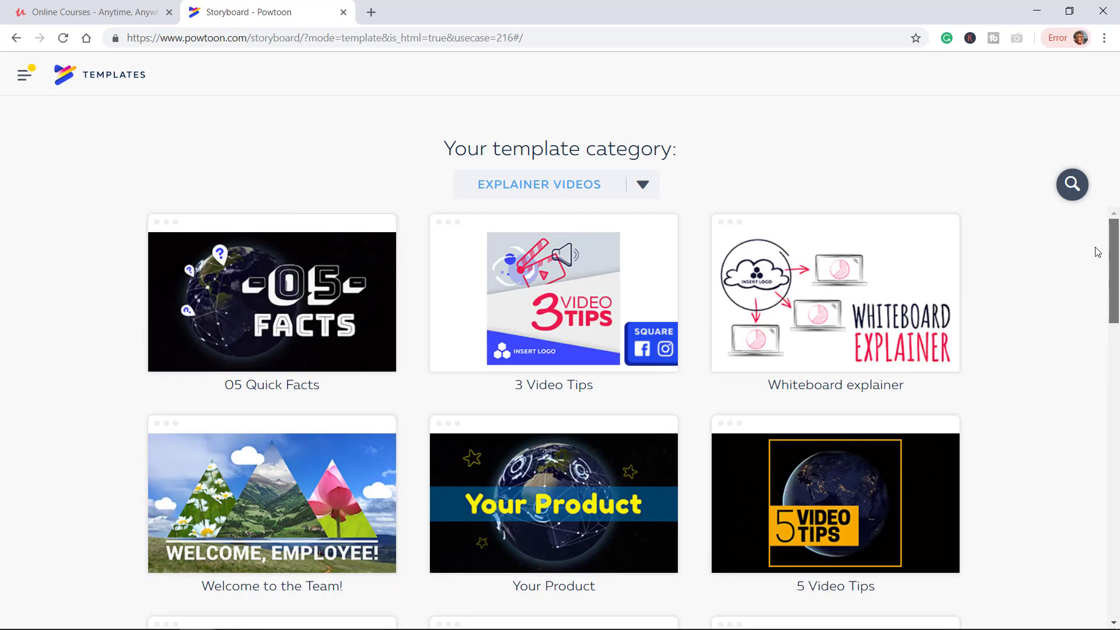
# Switch the template category to Video Ads, look through the templates and start a Powtoon from Join The Community
pyautogui.click(643, 185)
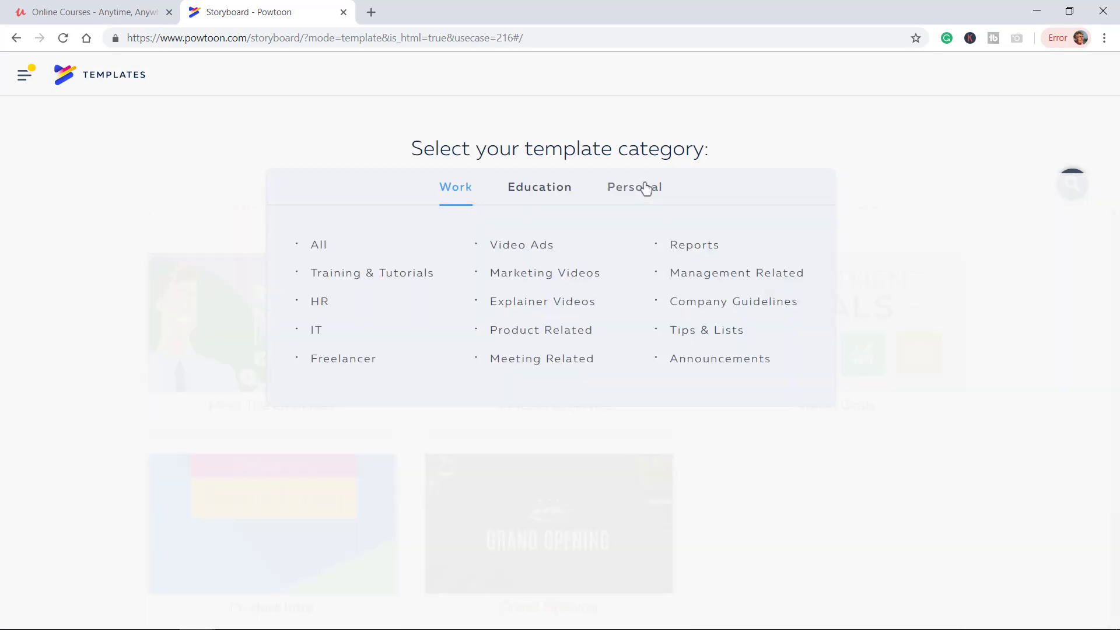
pyautogui.click(517, 244)
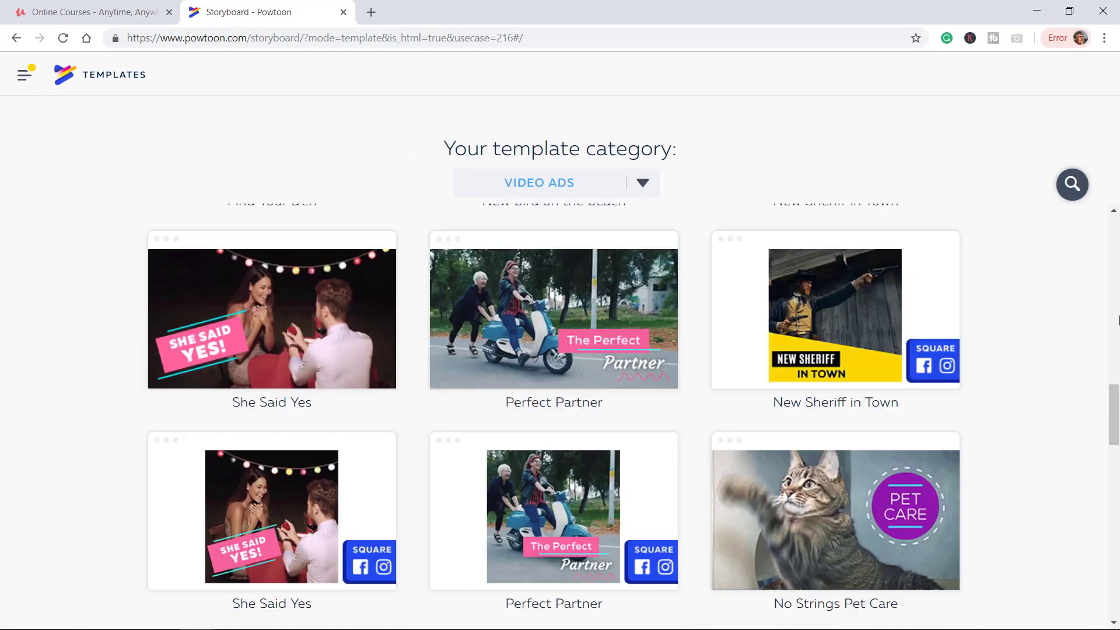
pyautogui.moveTo(1113, 409); pyautogui.dragTo(1111, 213)
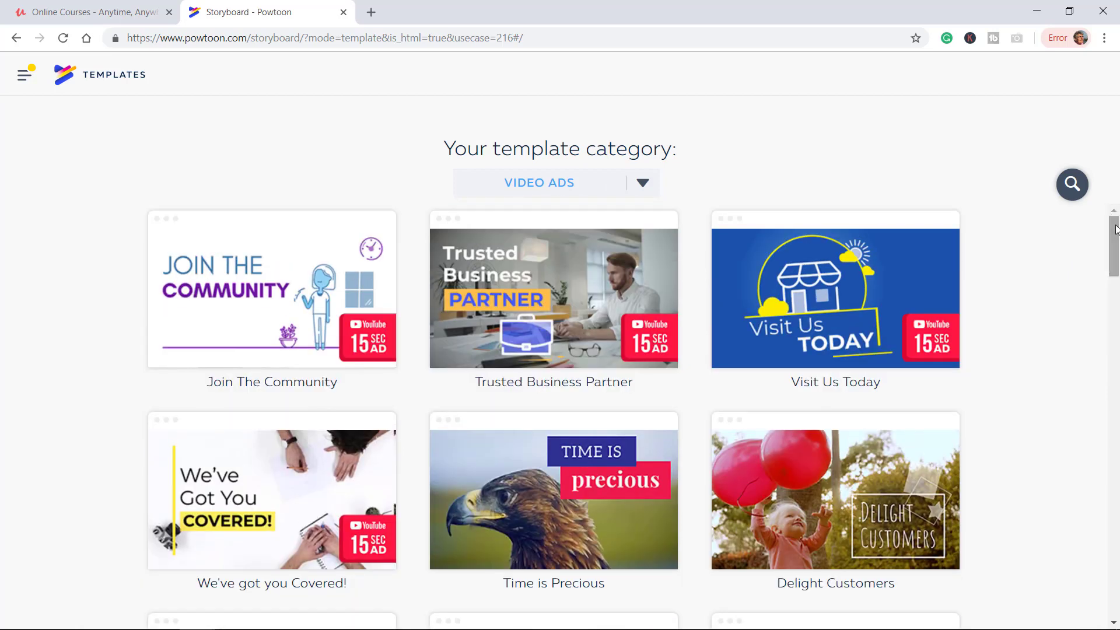
pyautogui.moveTo(241, 320)
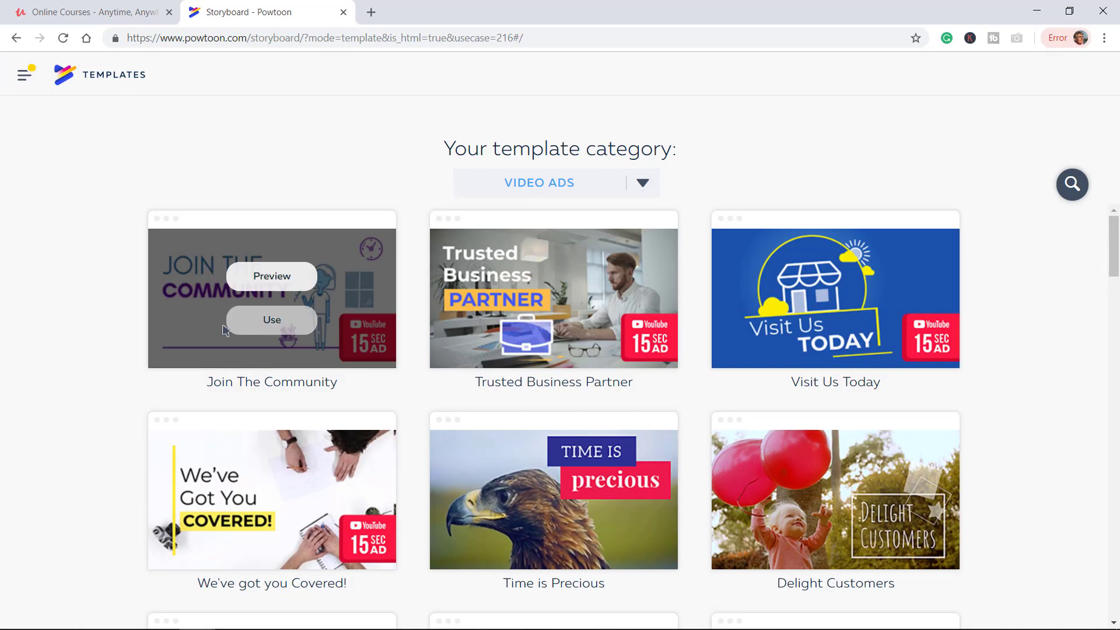
pyautogui.click(268, 322)
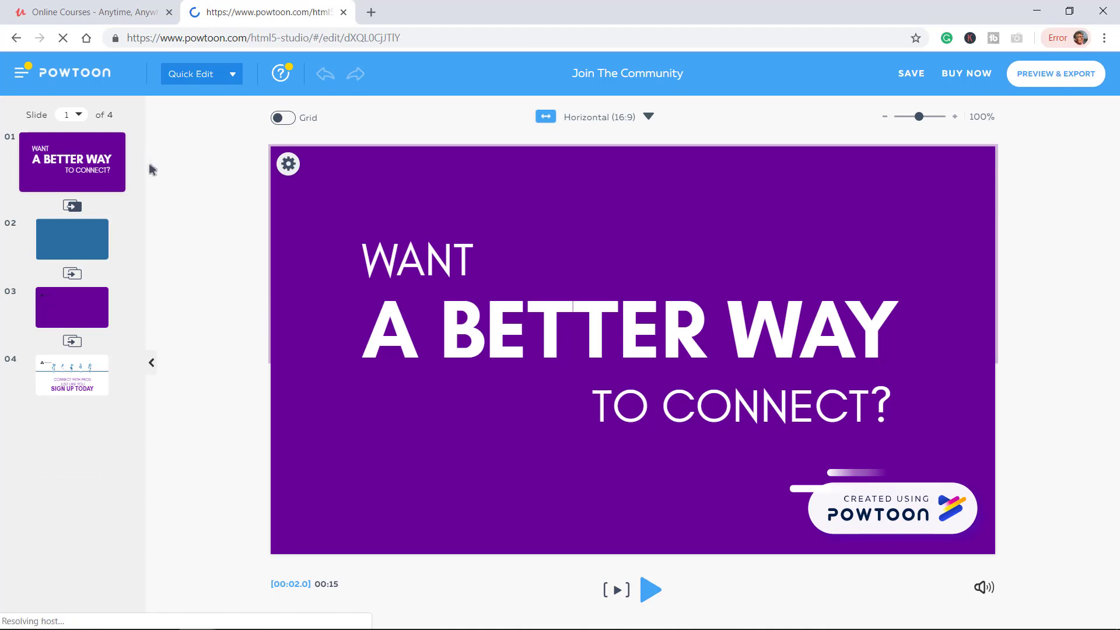
# View the second, third and fourth slides of the Join The Community Powtoon and return to the first slide
pyautogui.click(77, 244)
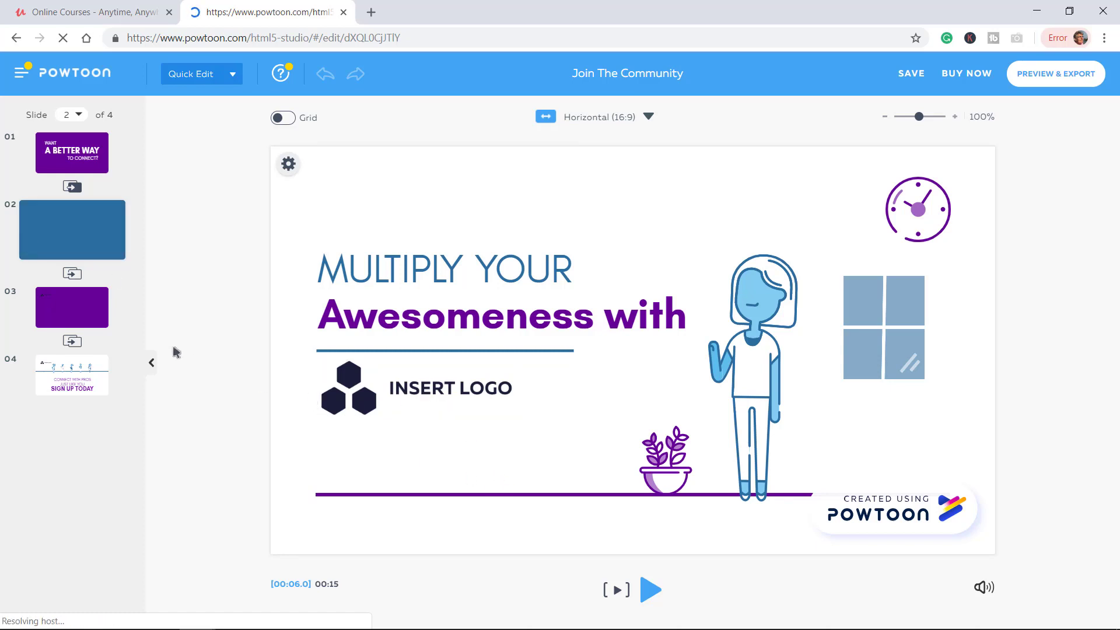
pyautogui.click(74, 316)
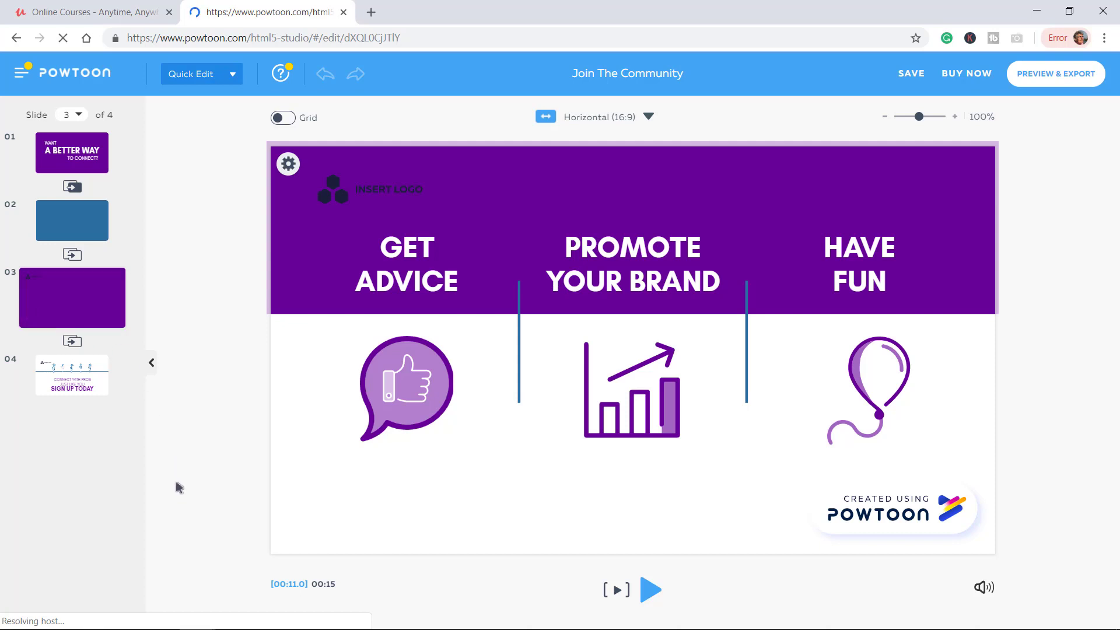
pyautogui.click(76, 382)
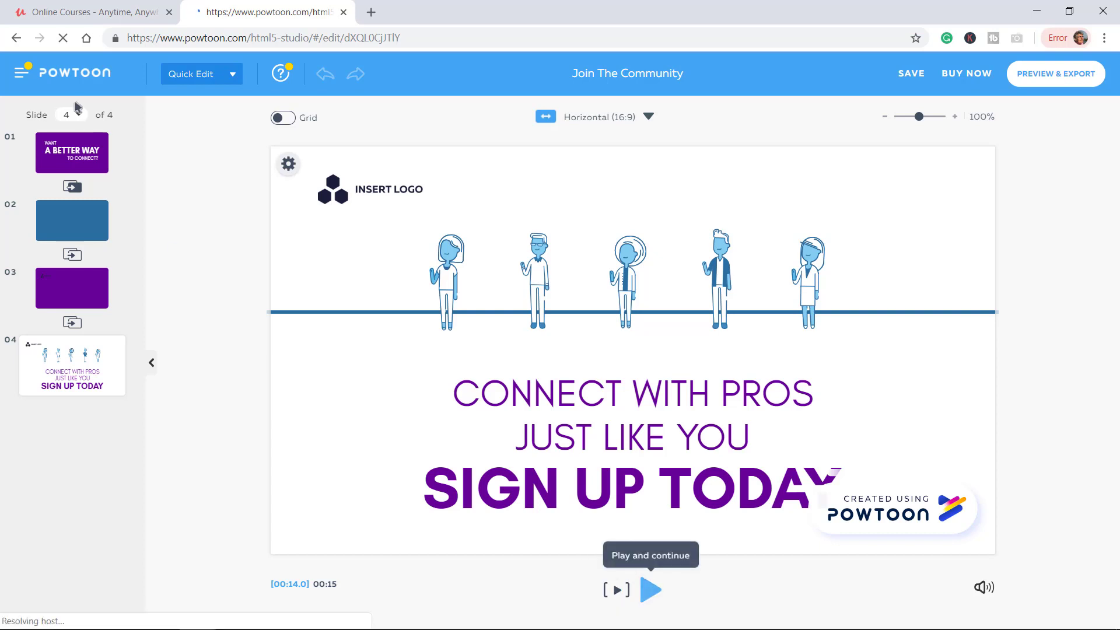
pyautogui.click(74, 168)
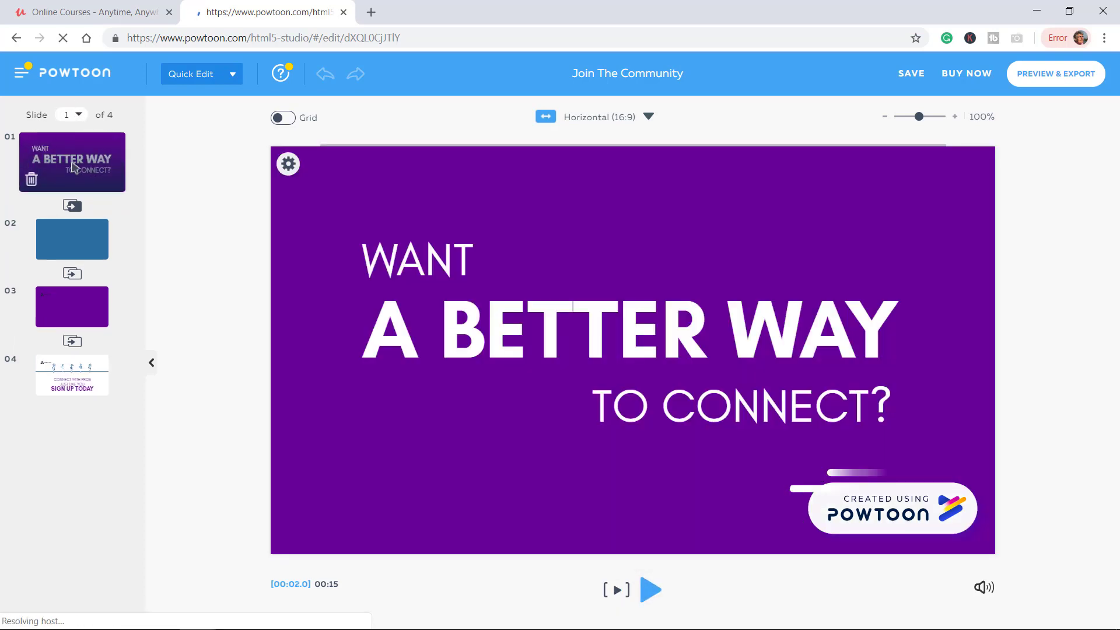
# Play the Powtoon, and change the "A BETTER WAY" text on the first slide to "a much better way"
pyautogui.click(647, 590)
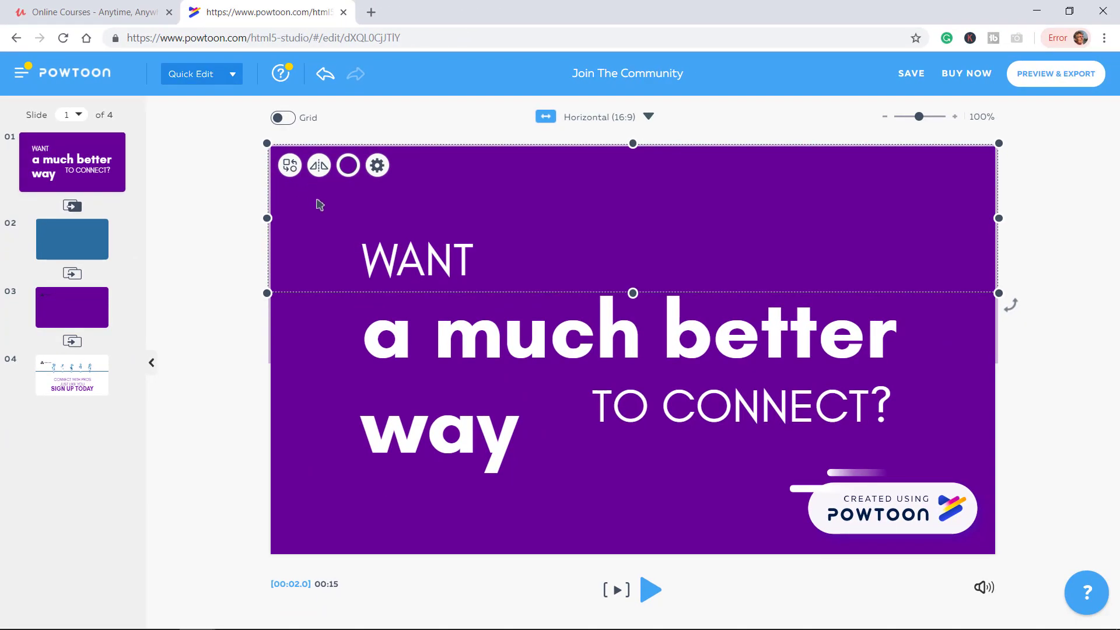
pyautogui.click(407, 271)
pyautogui.click(756, 238)
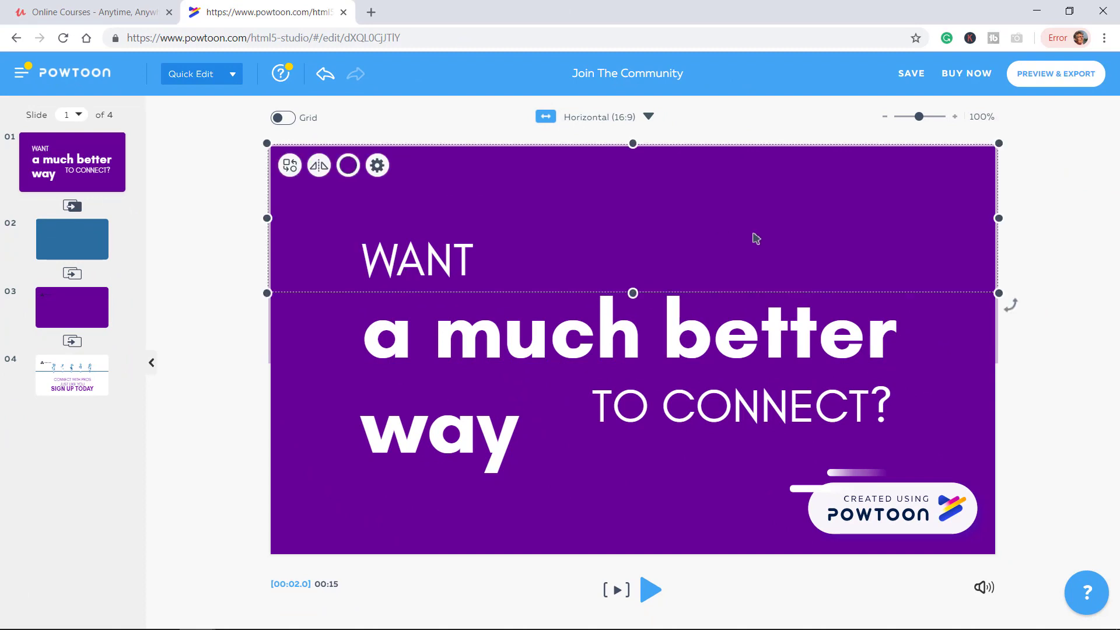
pyautogui.click(727, 514)
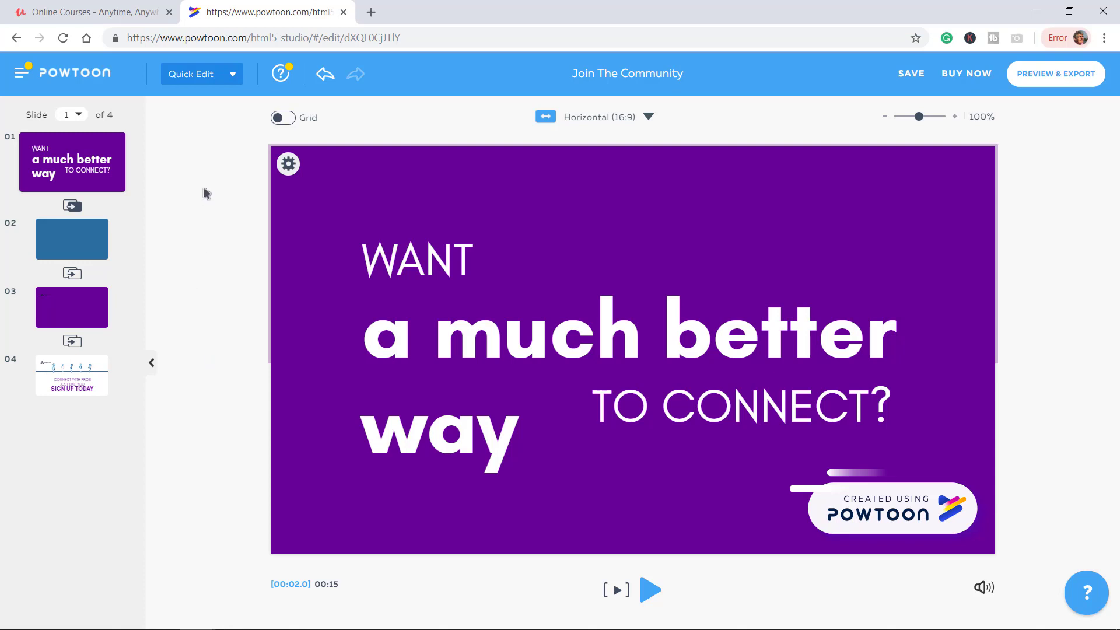
# Show the second slide and switch the editing mode from Quick Edit to Full Studio
pyautogui.scroll(-1, 207, 190)
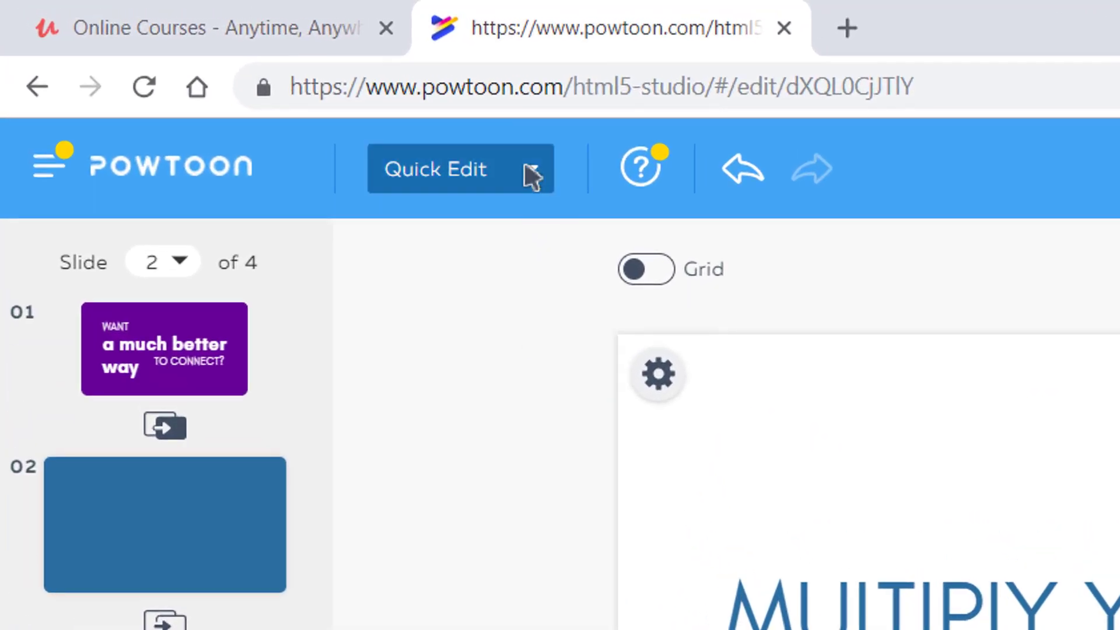
pyautogui.click(531, 175)
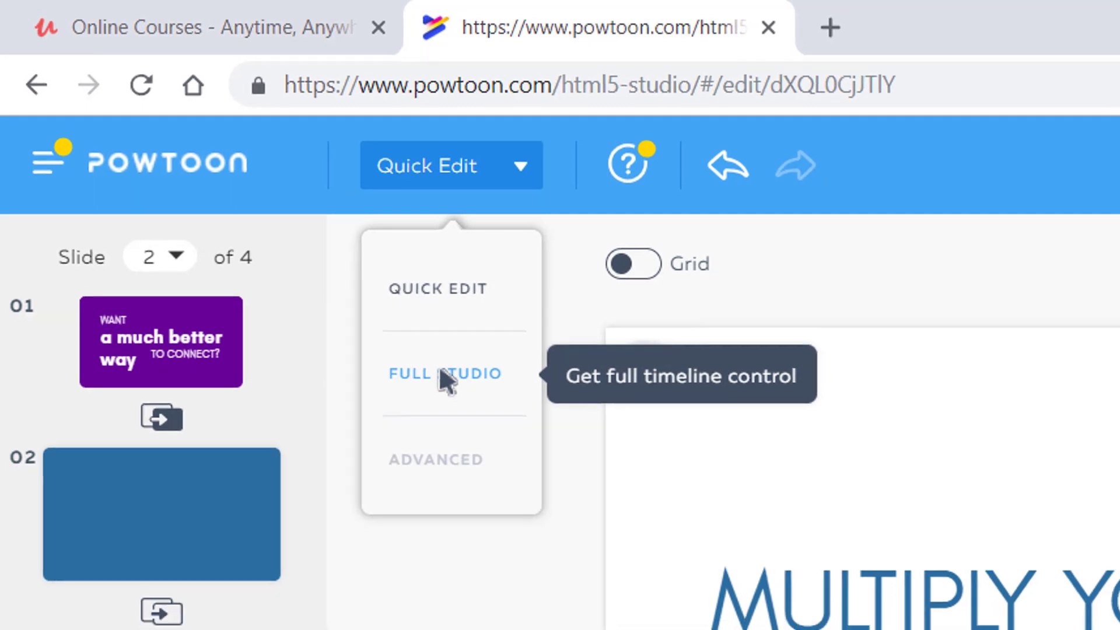
pyautogui.click(449, 380)
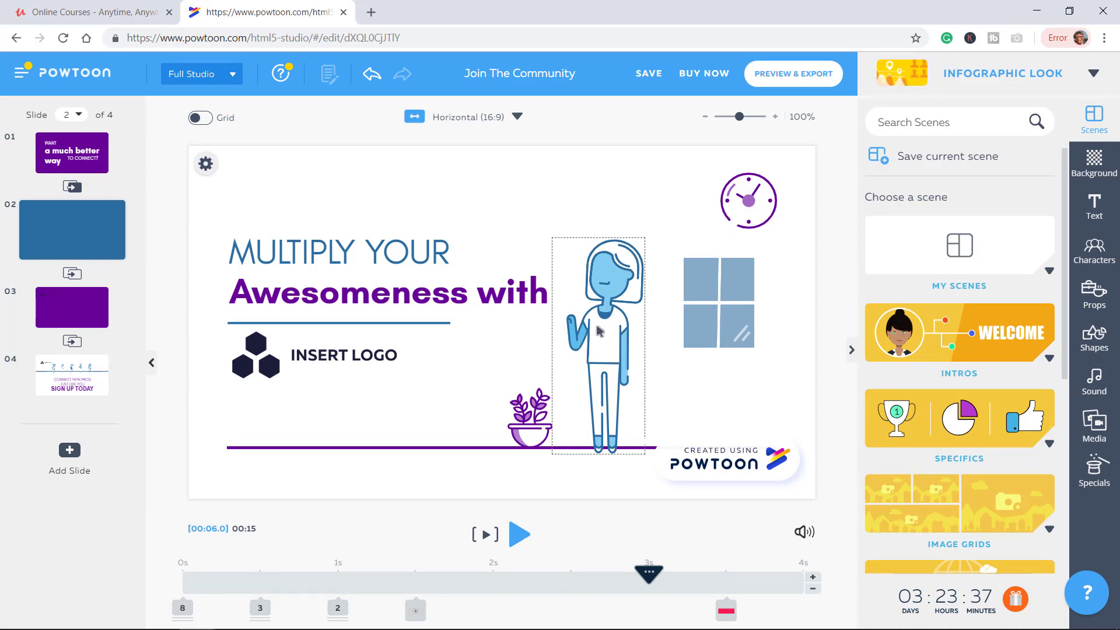
# Change the pose of the waving woman on the second slide to Sad
pyautogui.click(604, 344)
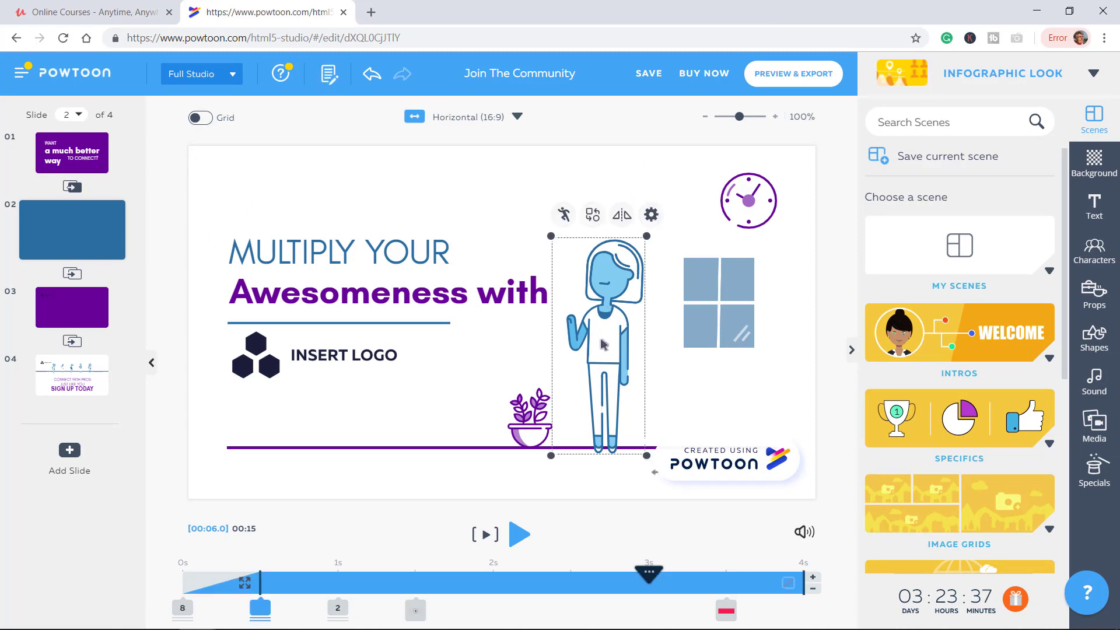
pyautogui.click(564, 216)
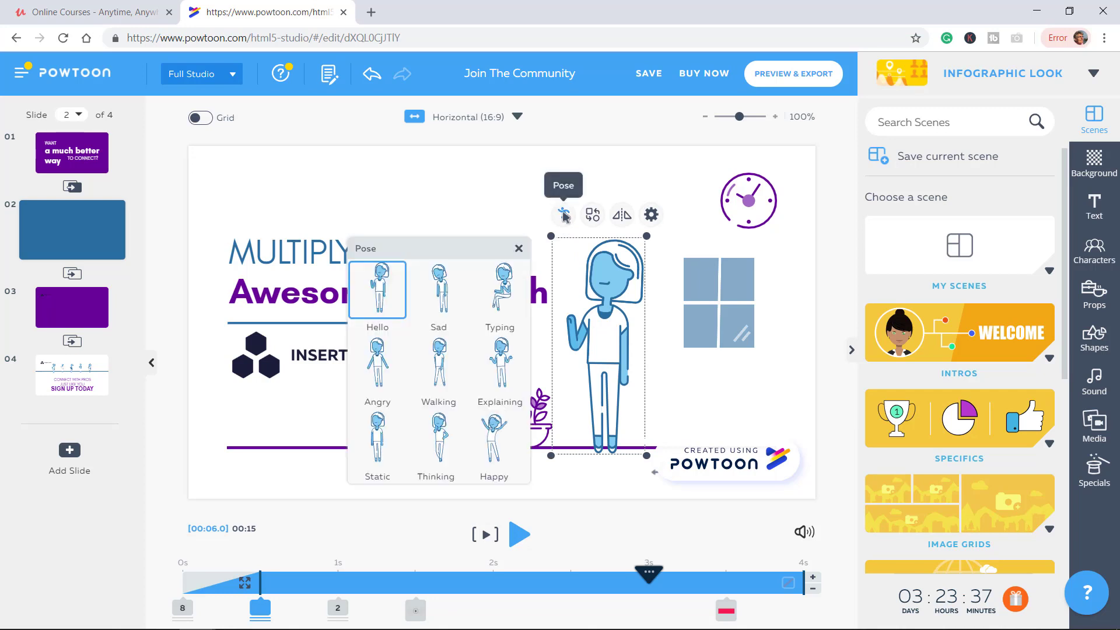
pyautogui.click(438, 288)
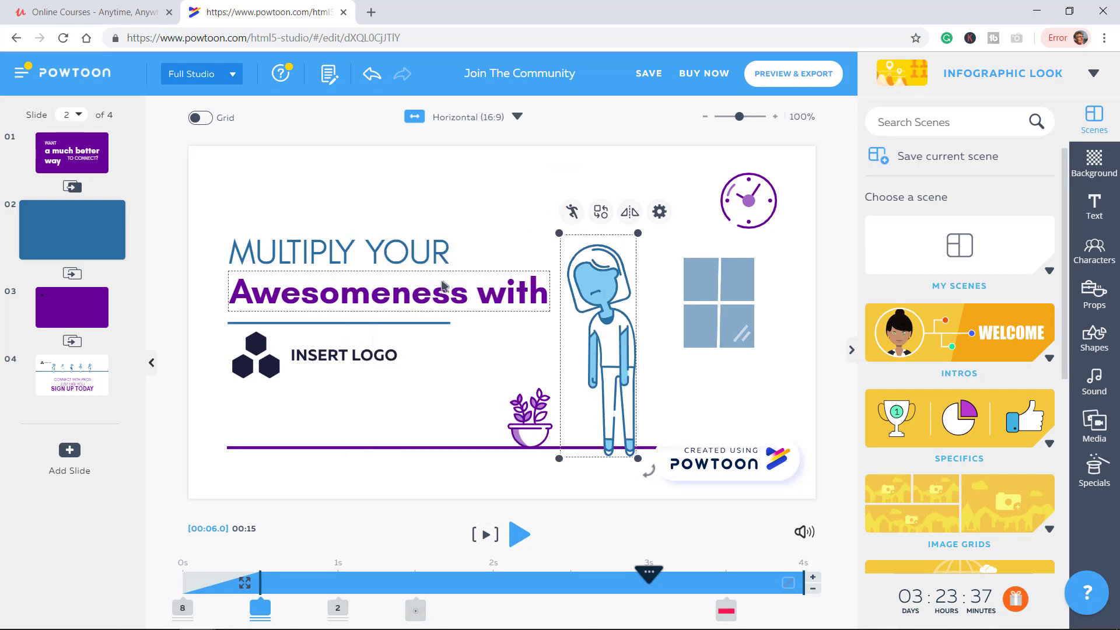
# Examine the characters that could be swapped in for the woman, including Meet the Pros and the poses of an outlined man
pyautogui.click(601, 214)
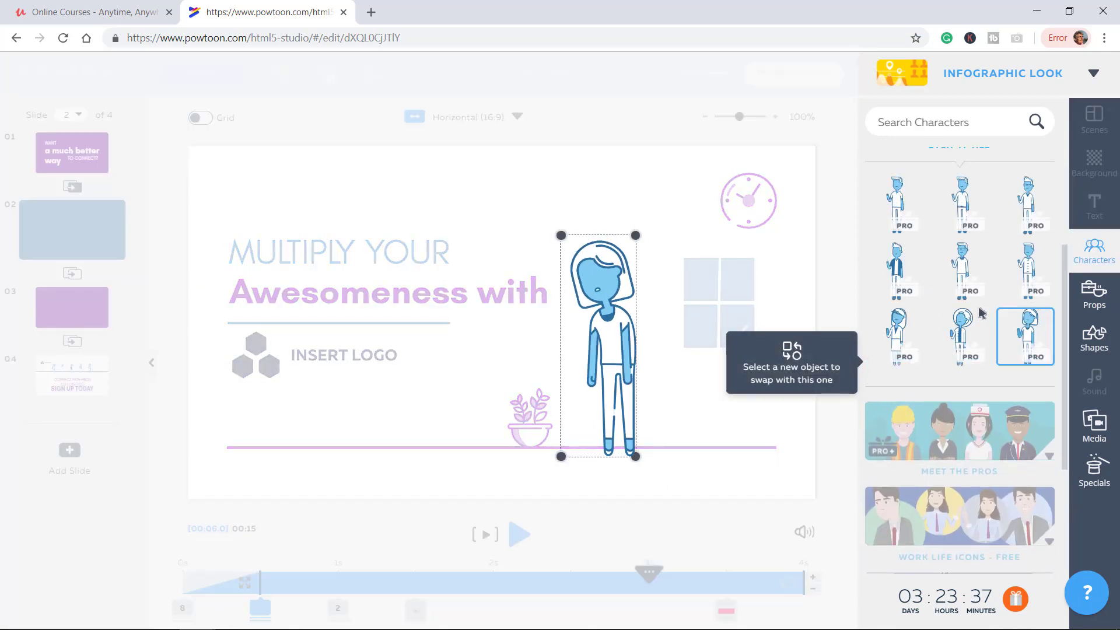
pyautogui.click(965, 431)
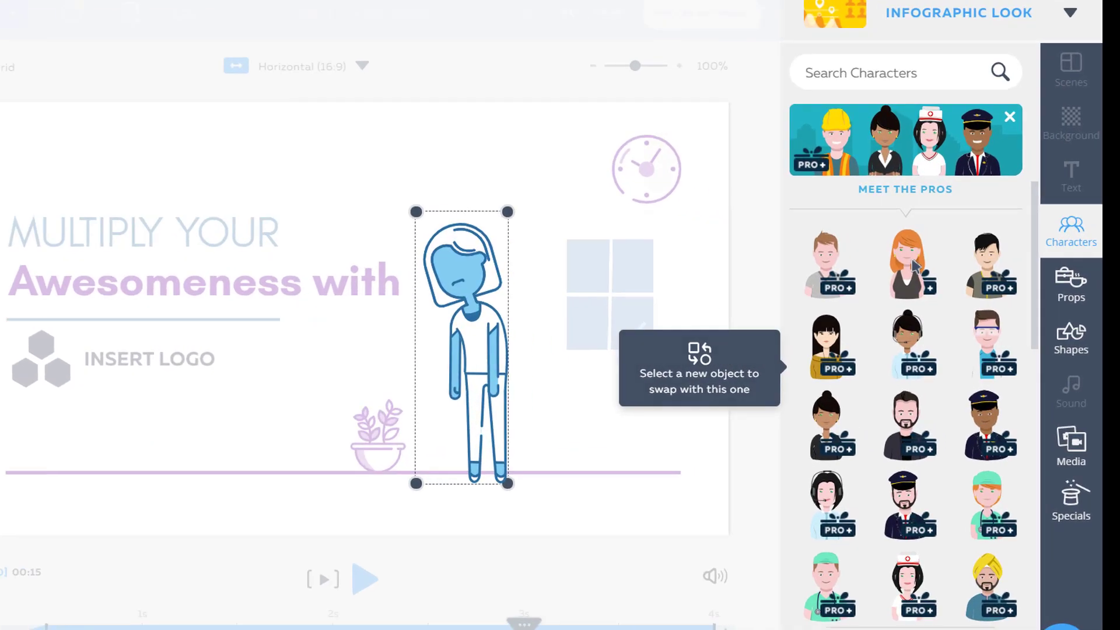
pyautogui.moveTo(959, 268)
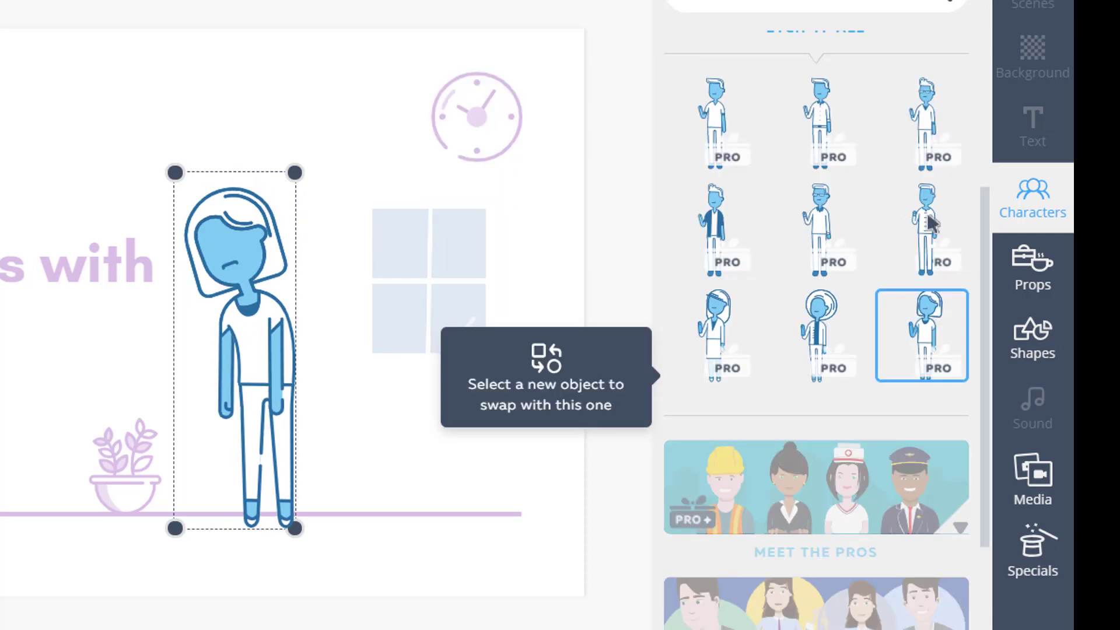
pyautogui.click(924, 224)
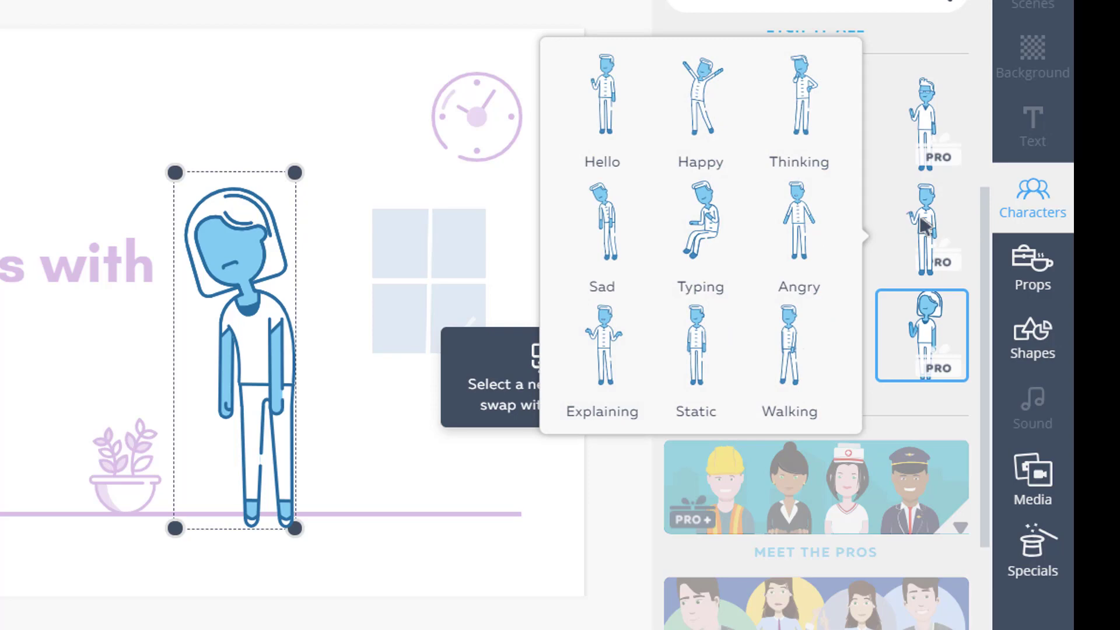
pyautogui.click(924, 225)
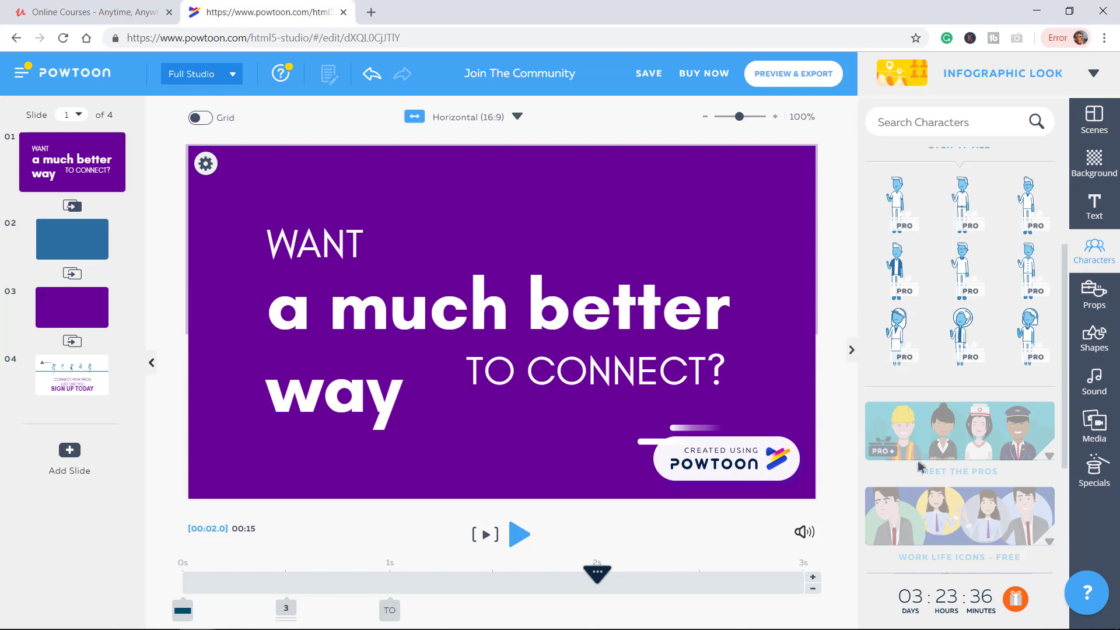
# Apply the city skyline logo scene from Intros to the first slide, and replace it with the 2017 monitor title scene
pyautogui.click(1093, 117)
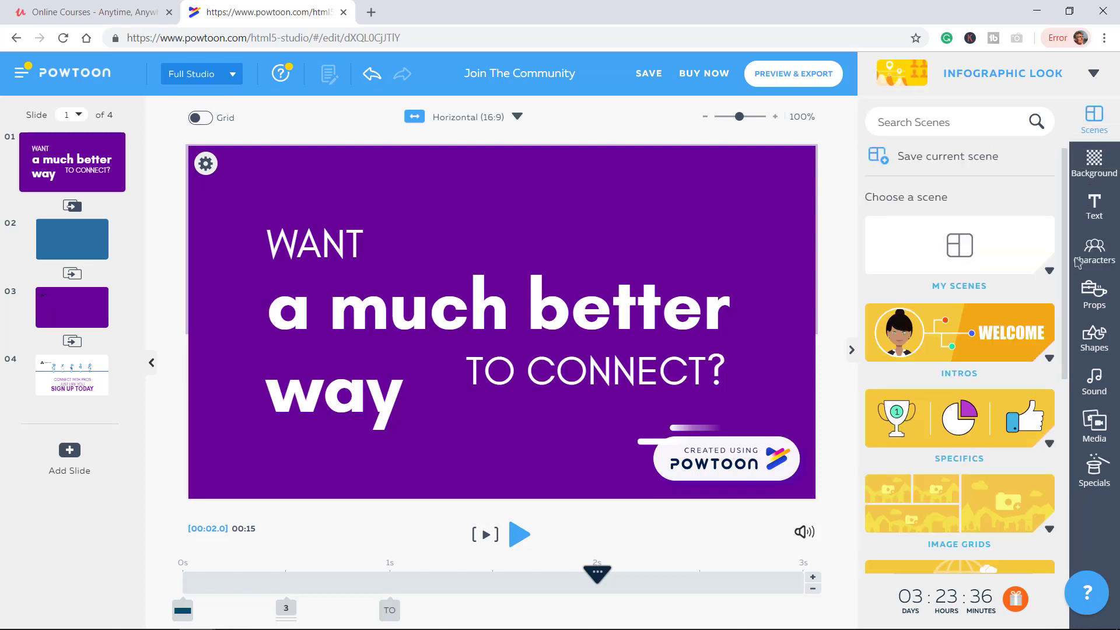
pyautogui.click(954, 332)
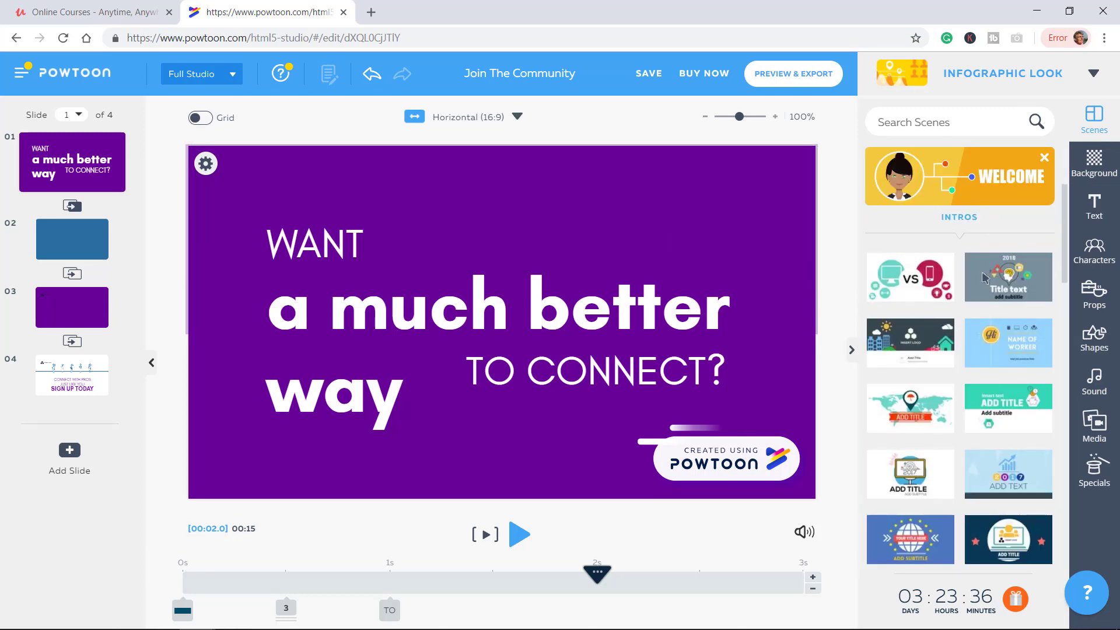
pyautogui.click(898, 338)
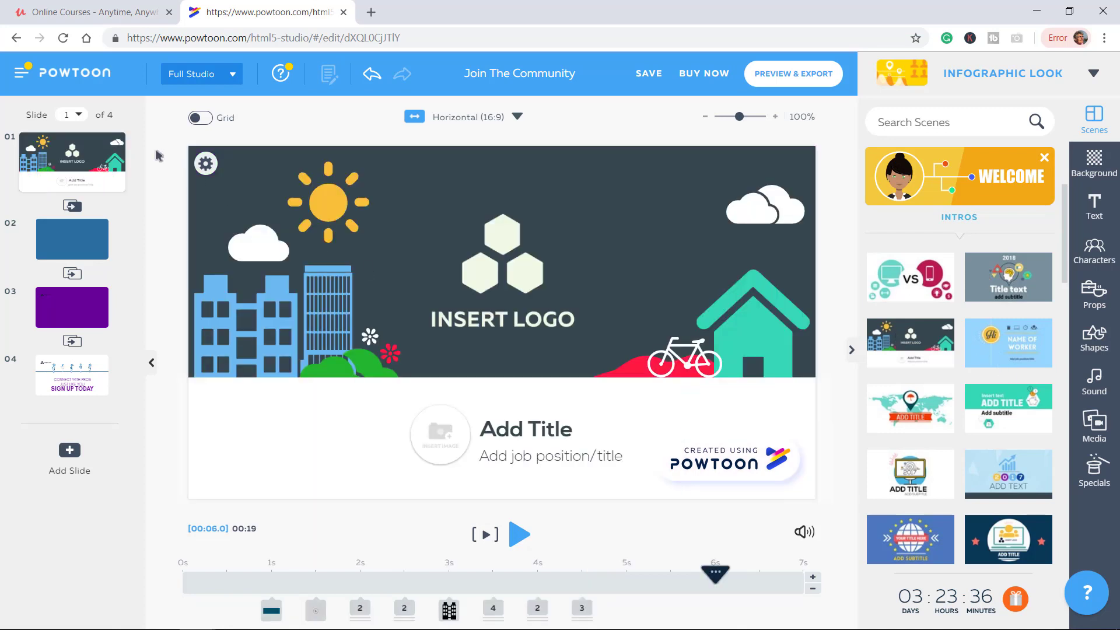
pyautogui.click(910, 476)
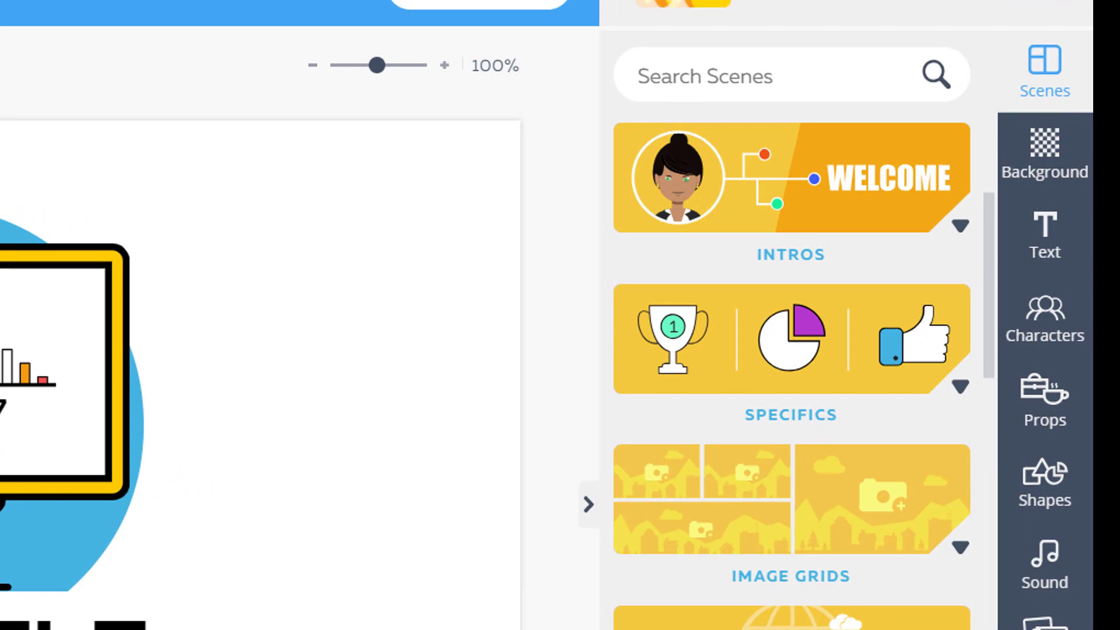
# Replace the fourth slide with the green "Insert your text HERE" scene from the Outros collection
pyautogui.moveTo(985, 348); pyautogui.dragTo(991, 558)
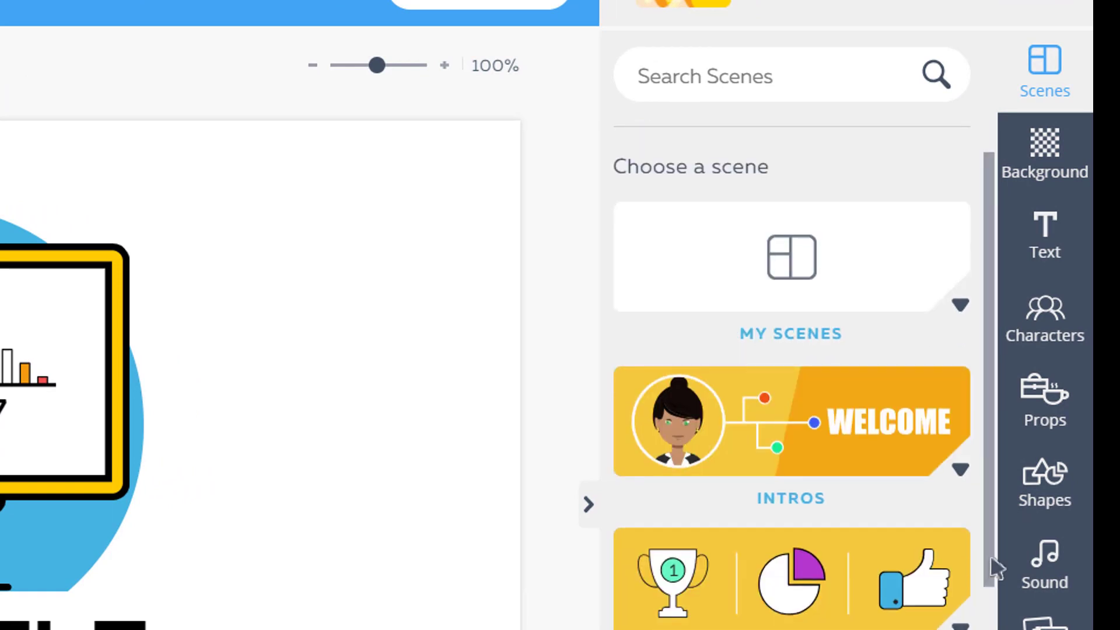
pyautogui.scroll(-10, 995, 566)
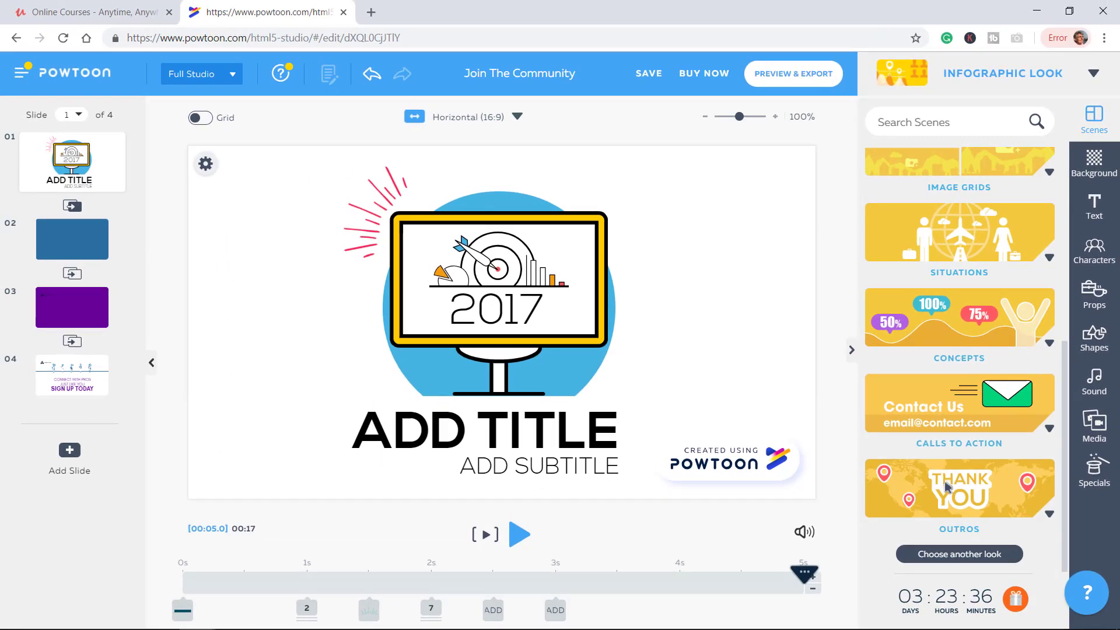
pyautogui.click(945, 487)
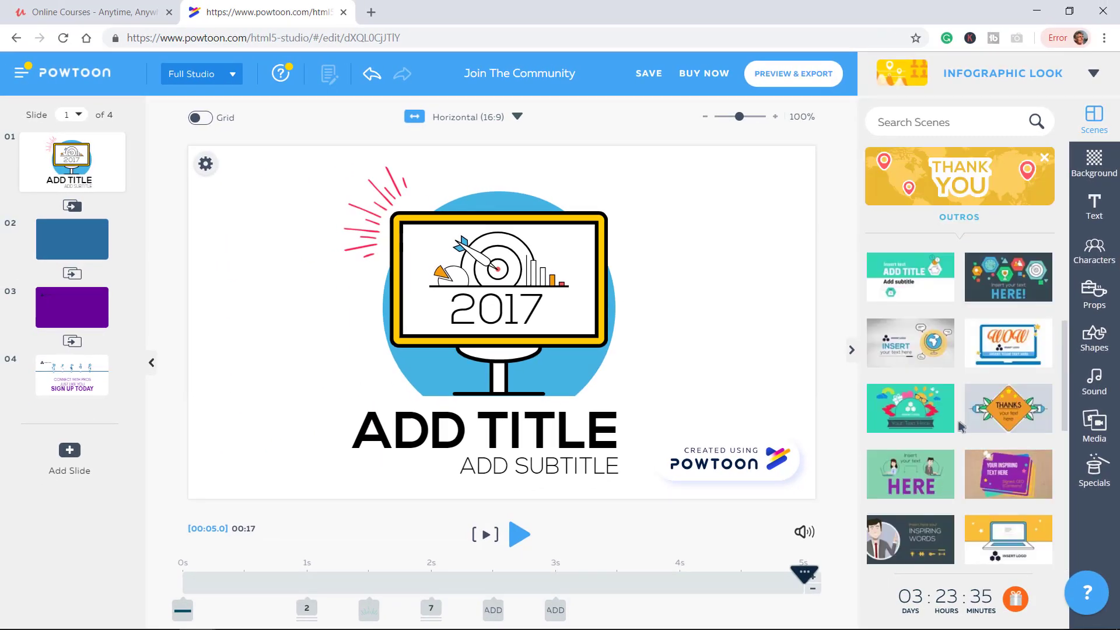
pyautogui.click(69, 377)
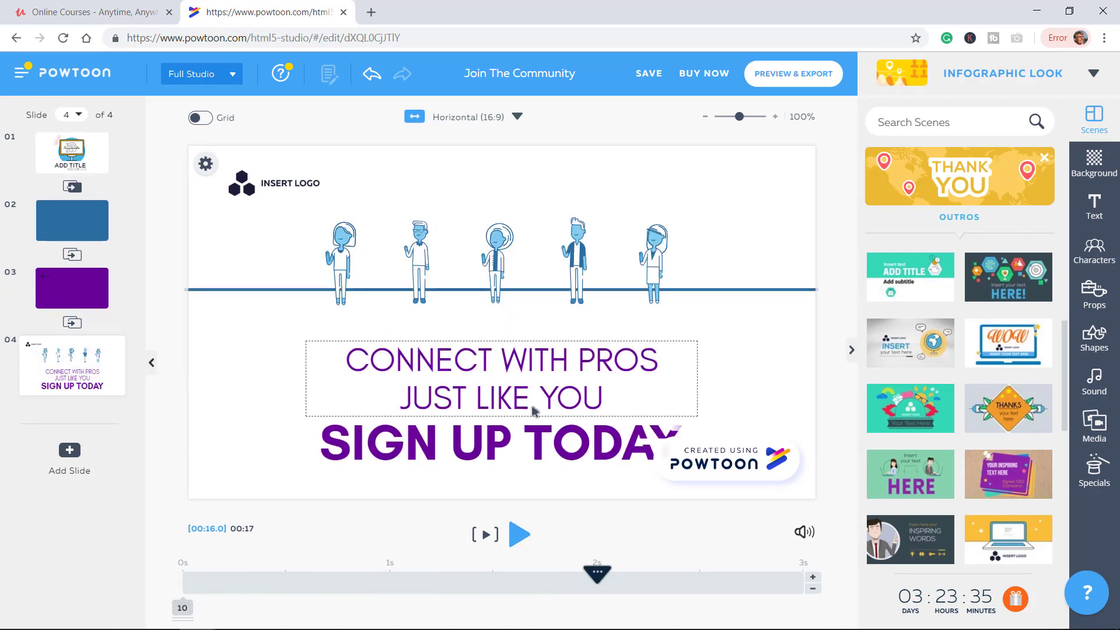
pyautogui.click(917, 475)
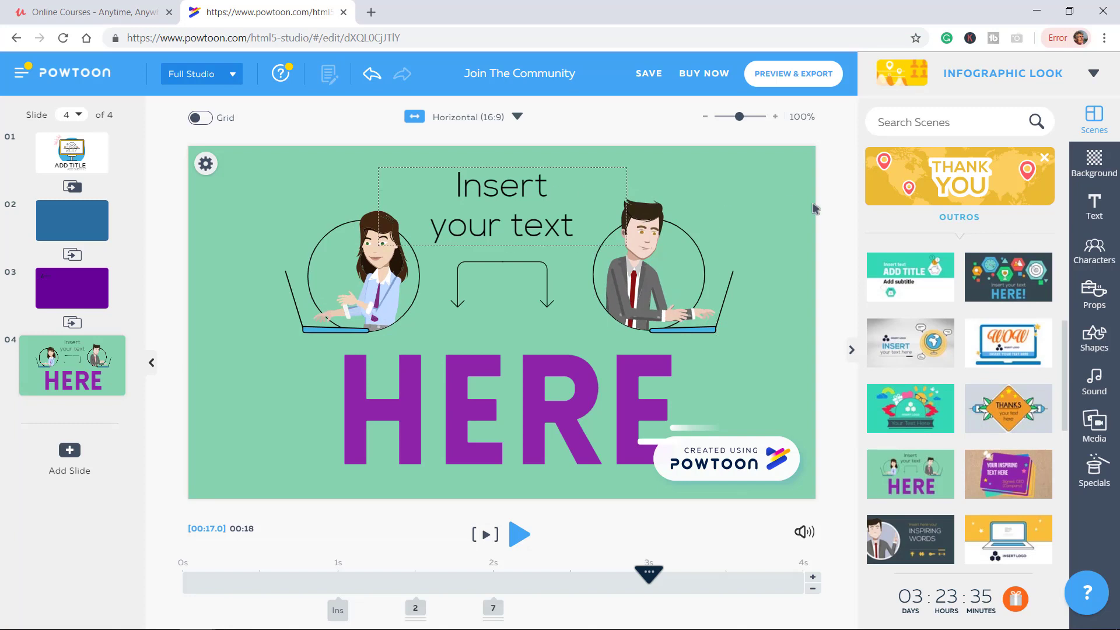
# Add the light blue oval "Add Text" thought bubble from Text Elements to the fourth slide
pyautogui.click(1093, 204)
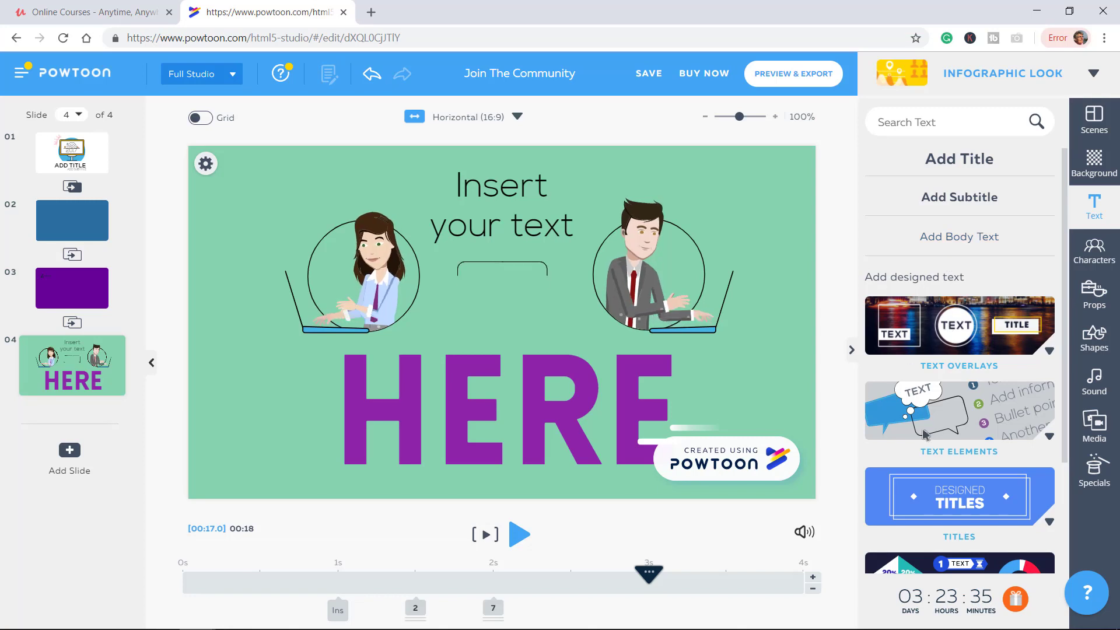
pyautogui.click(941, 419)
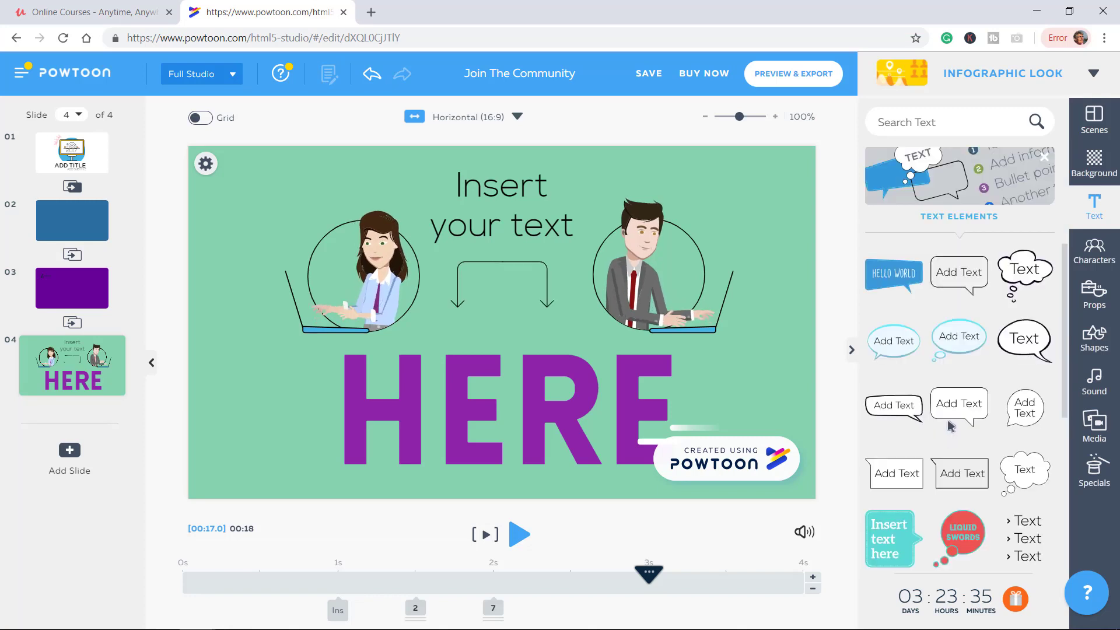
pyautogui.click(957, 347)
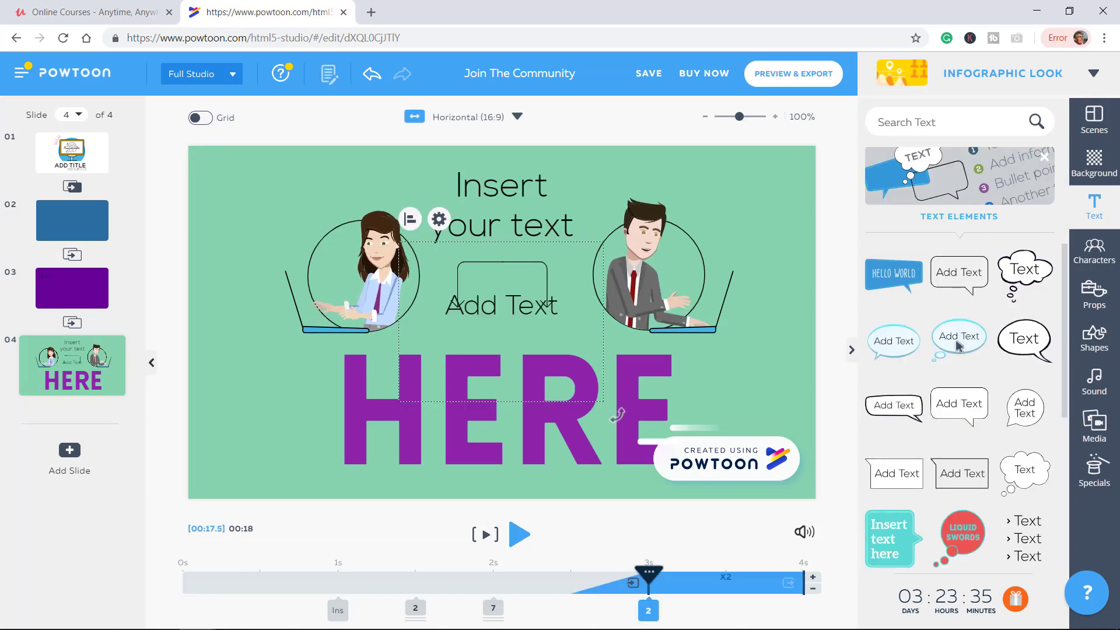
# Move the light blue thought bubble above the man and delete it from the fourth slide
pyautogui.moveTo(565, 347); pyautogui.dragTo(825, 225)
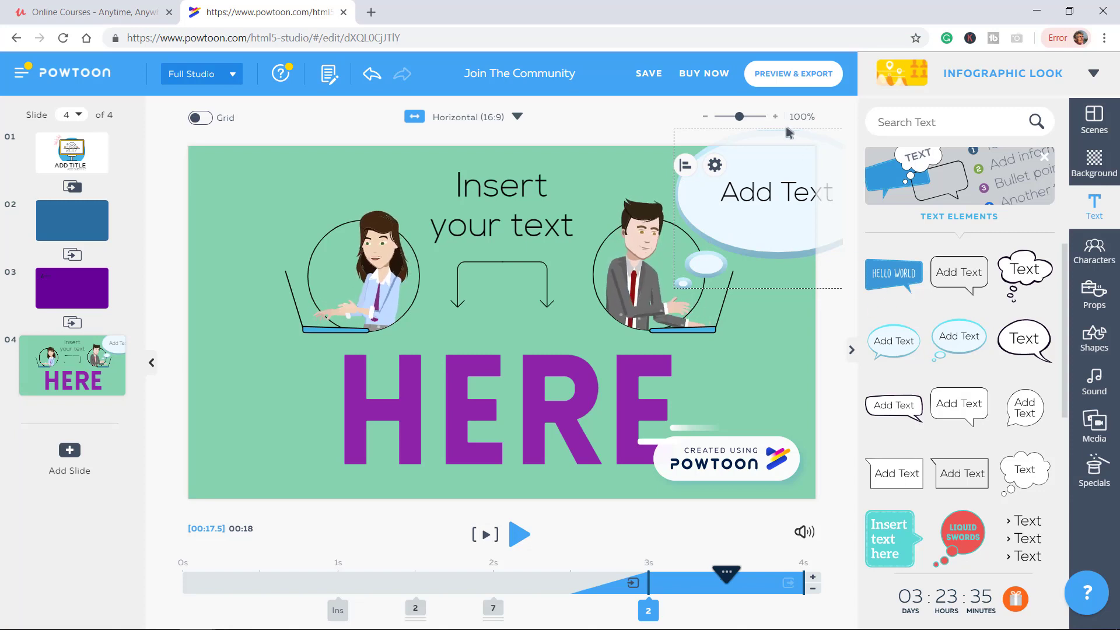
pyautogui.press('Delete')
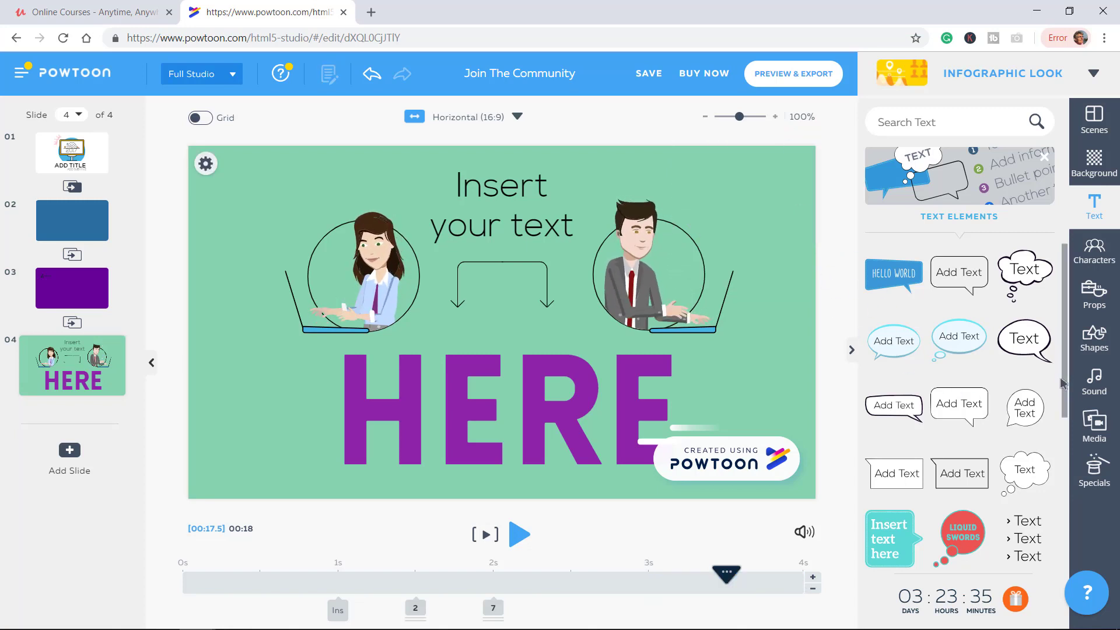
# Browse the Titles collection and add the three numbered banners from Infographics to the fourth slide
pyautogui.scroll(-5, 992, 417)
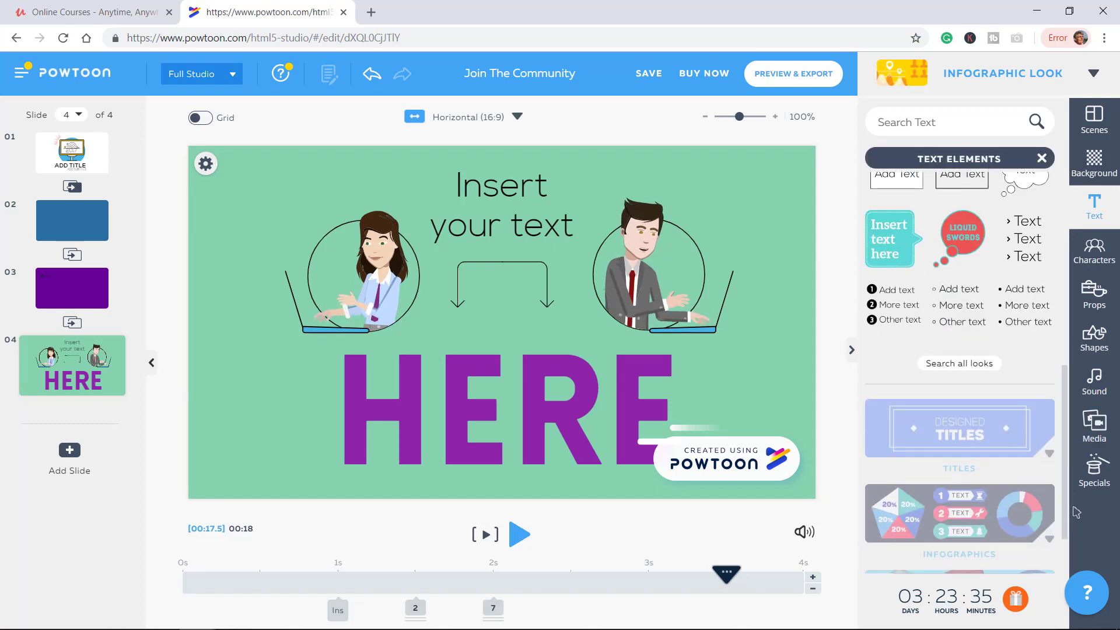
pyautogui.click(948, 413)
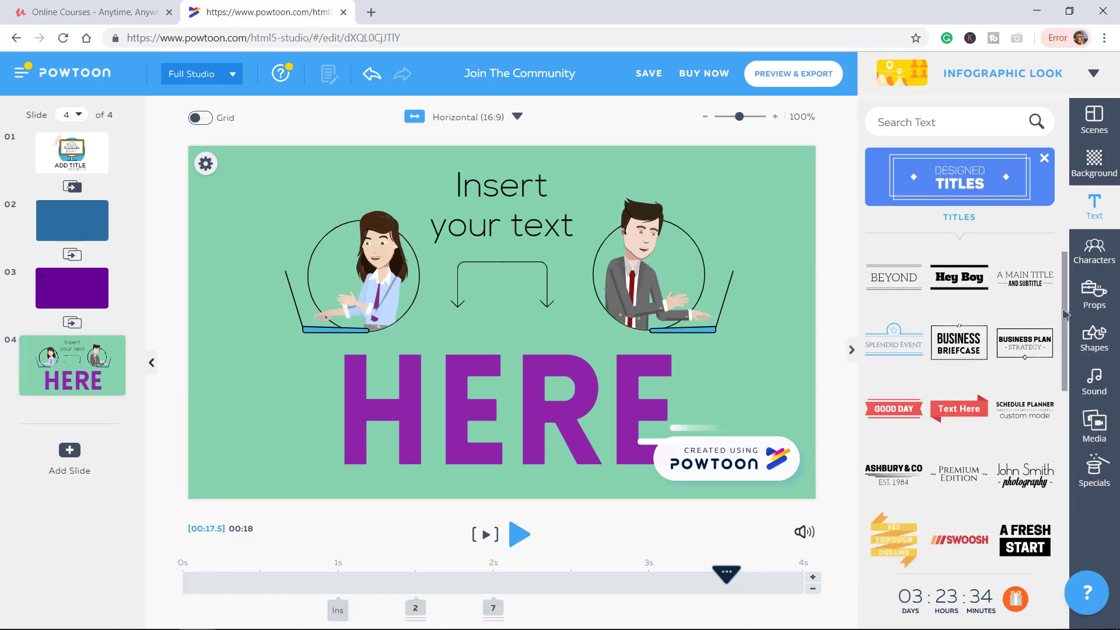
pyautogui.scroll(-6, 1069, 458)
pyautogui.scroll(-3, 1050, 455)
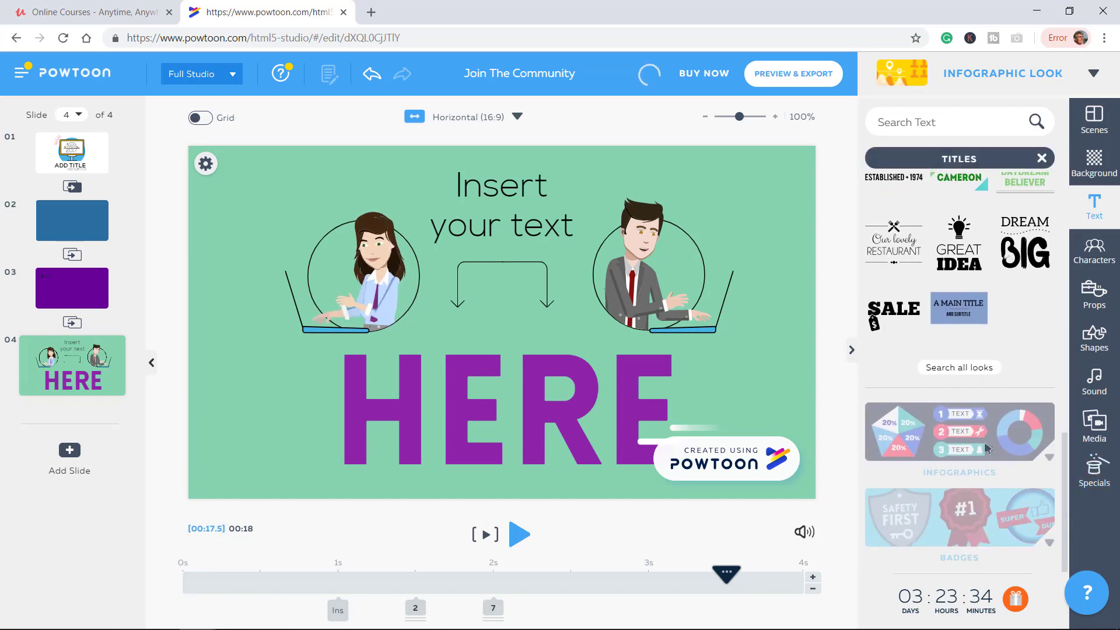
pyautogui.click(957, 428)
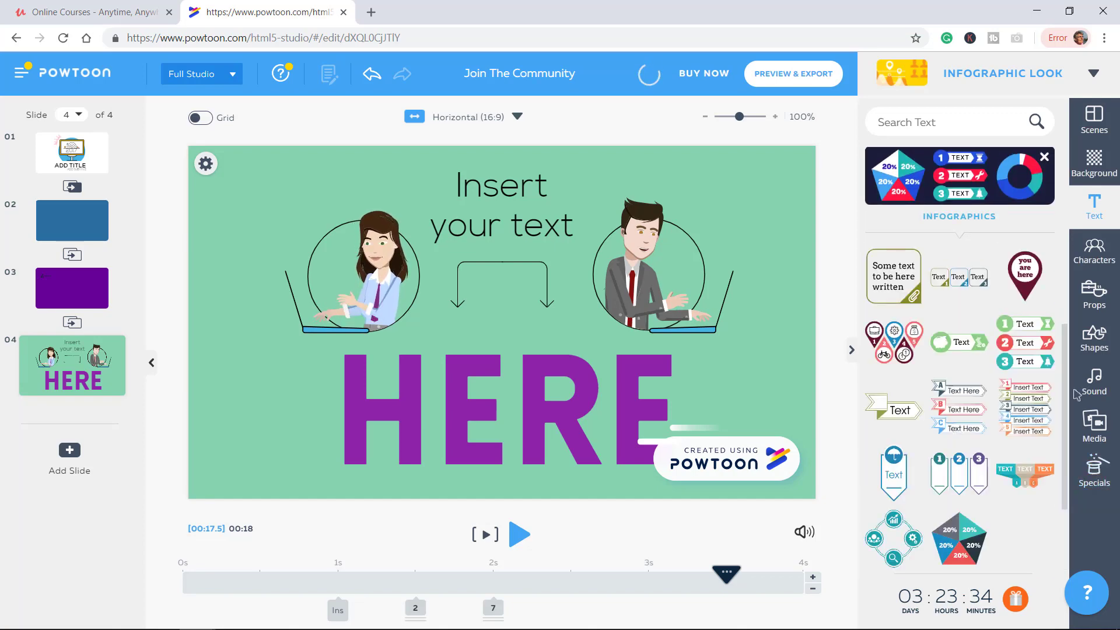
pyautogui.moveTo(1064, 390); pyautogui.dragTo(1072, 484)
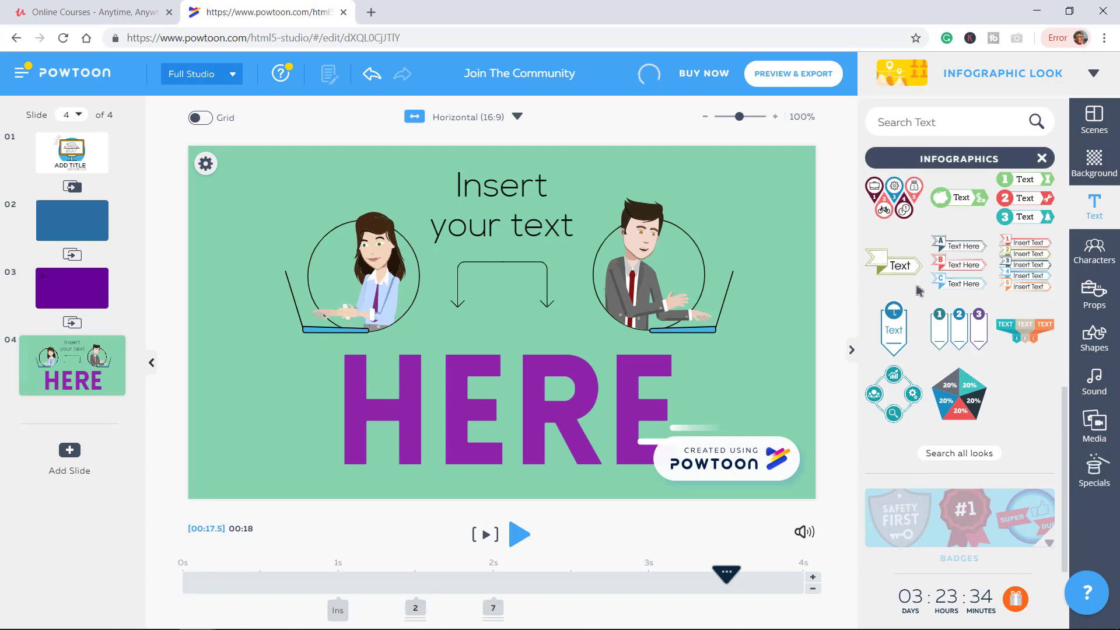
pyautogui.click(959, 324)
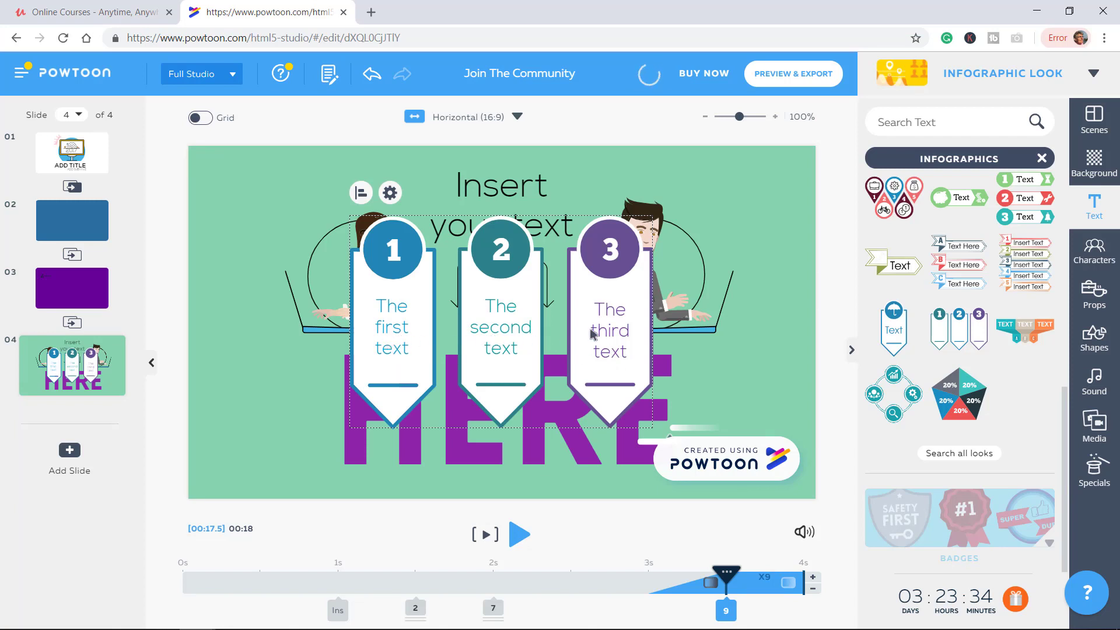
# Delete the banner numbered 3 with "The third text" from the fourth slide
pyautogui.click(755, 188)
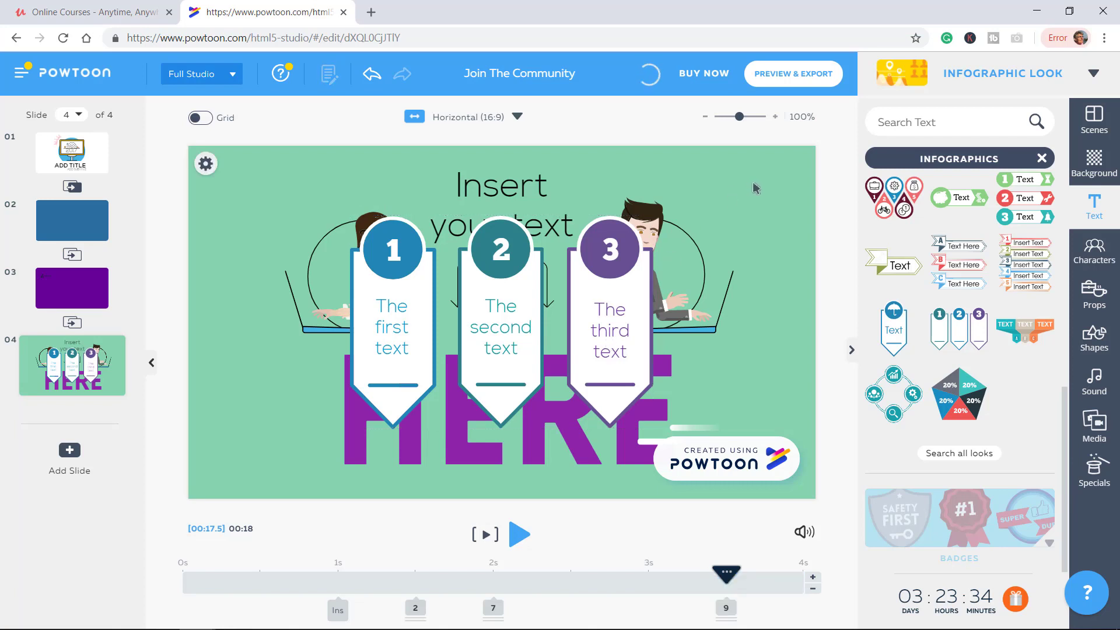
pyautogui.click(610, 333)
pyautogui.press('Delete')
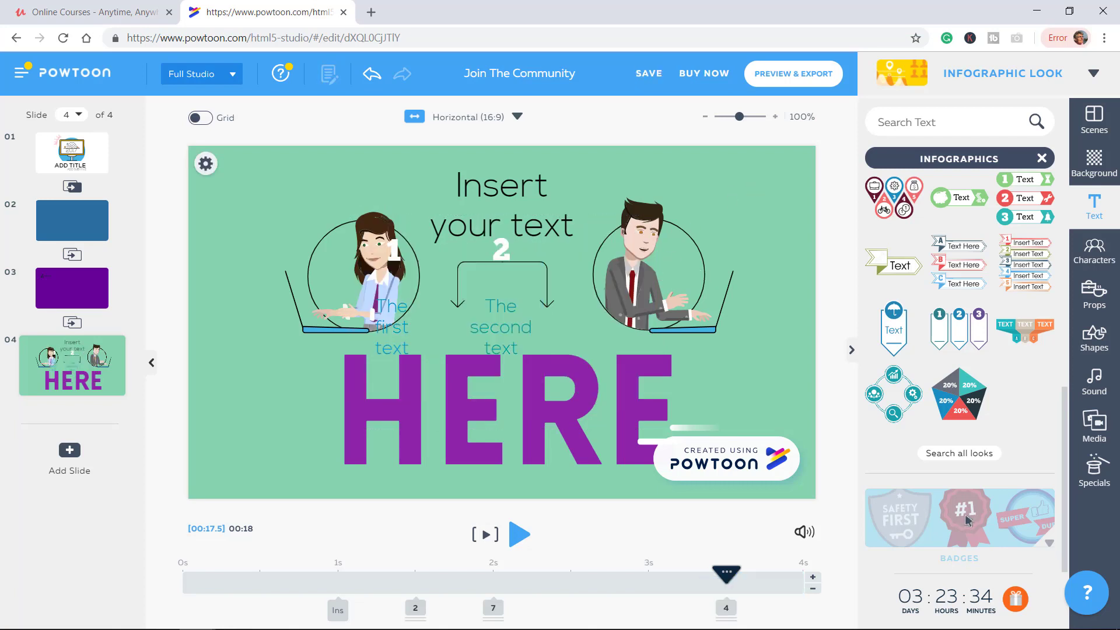
# Add the green "Safety First" shield with the red key from Badges and place it over the man's head
pyautogui.scroll(-5, 965, 517)
pyautogui.rightClick(965, 519)
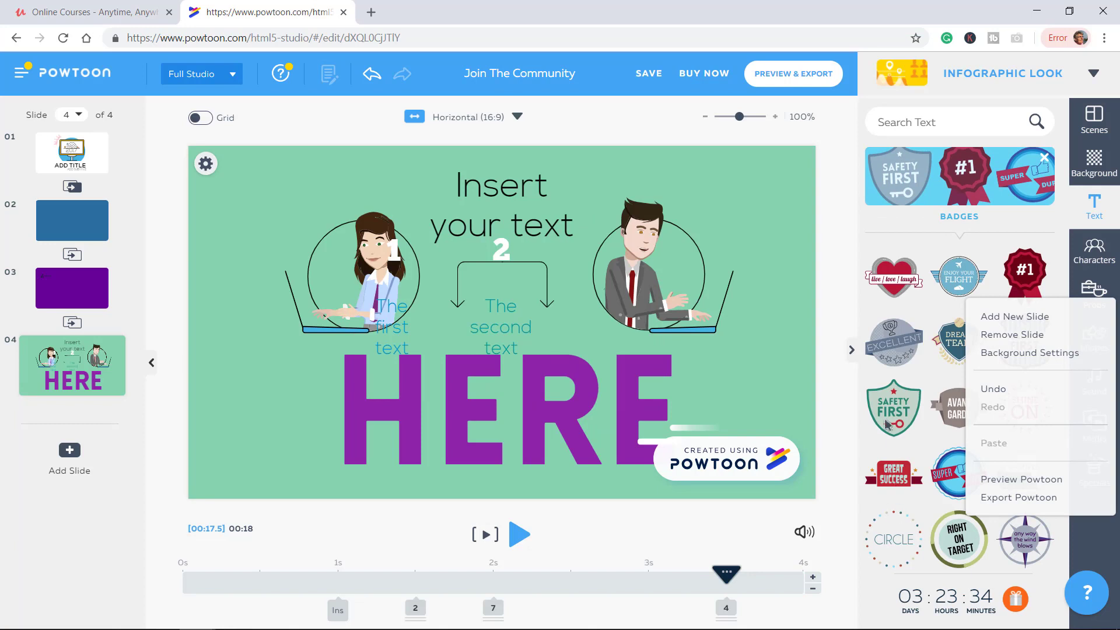
pyautogui.click(887, 420)
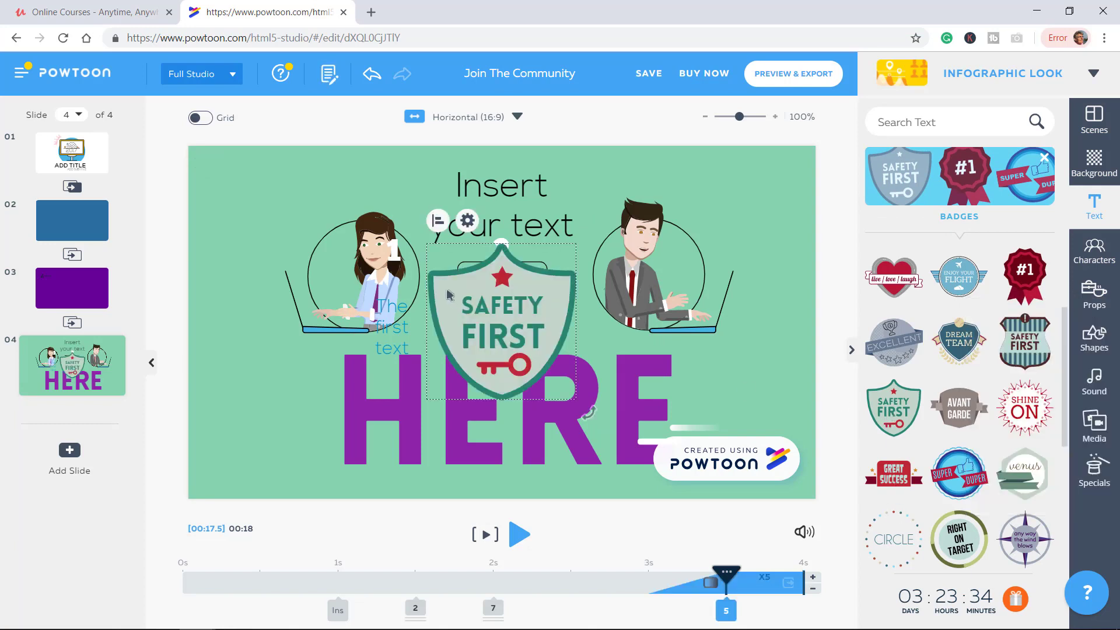
pyautogui.moveTo(571, 299); pyautogui.dragTo(626, 245)
pyautogui.moveTo(677, 329); pyautogui.dragTo(695, 294)
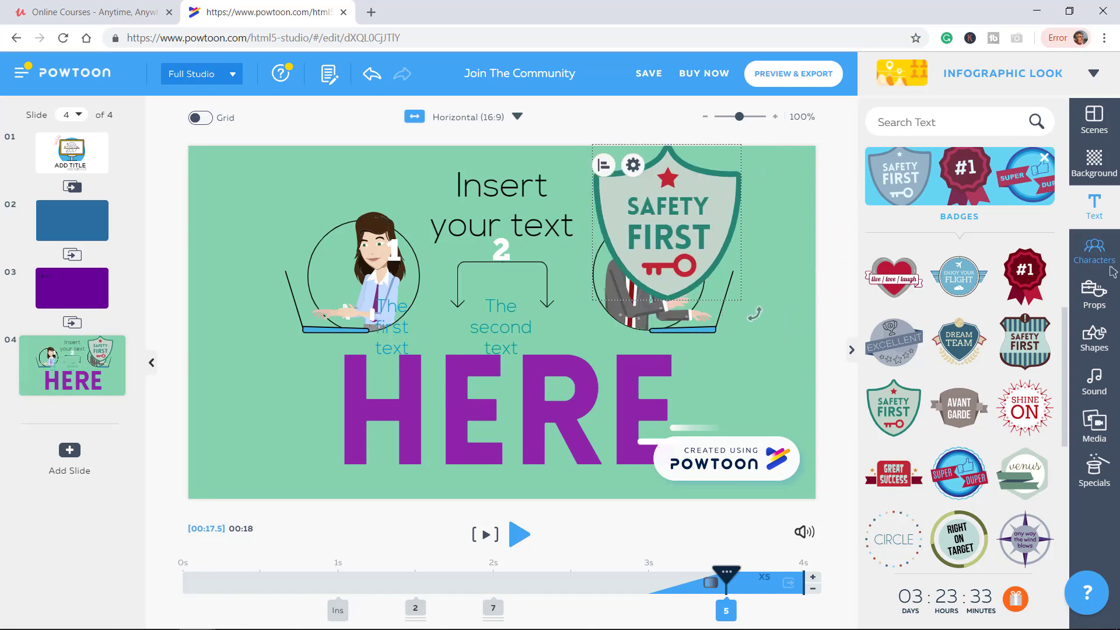
# Examine the character collections of the Infographic look, including Etch-It-All, Work Life Icons, Picto and Shadow
pyautogui.click(1086, 252)
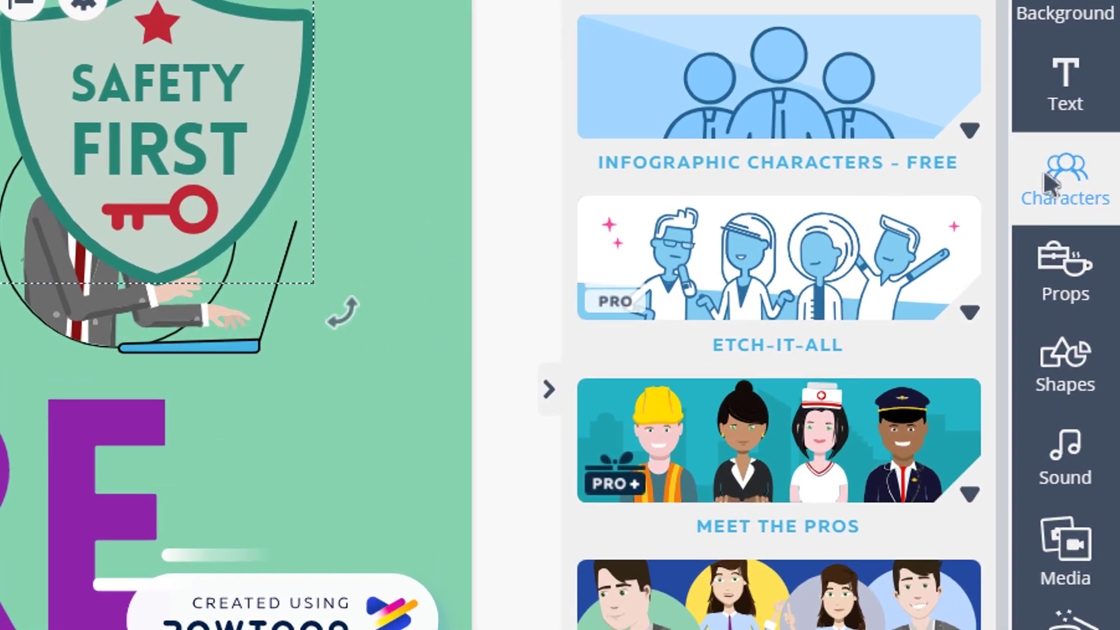
pyautogui.click(751, 243)
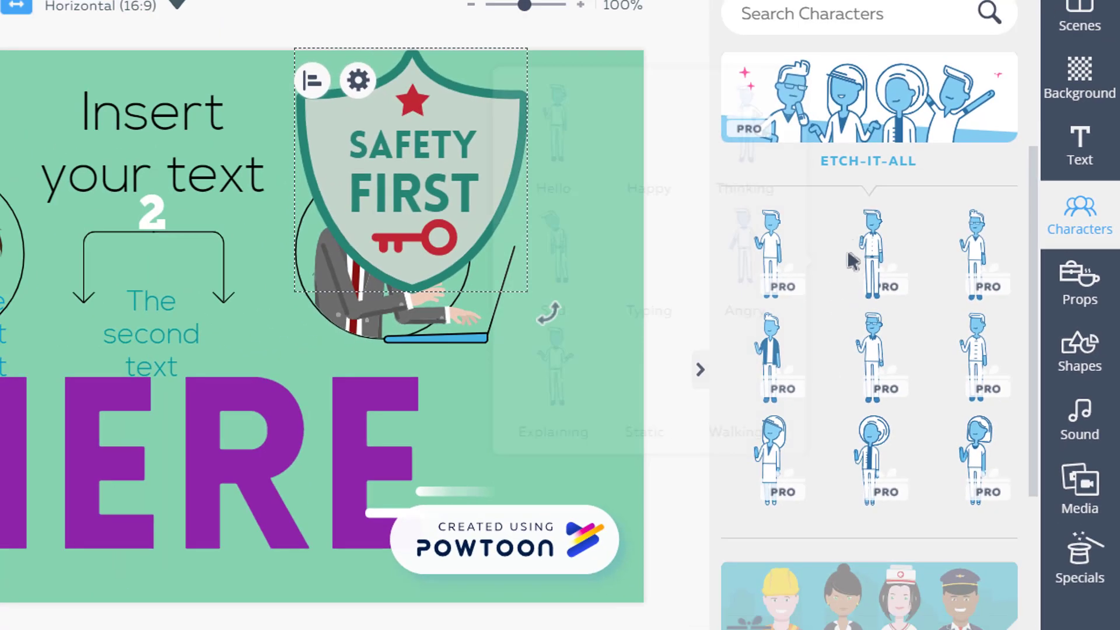
pyautogui.moveTo(750, 241)
pyautogui.click(949, 190)
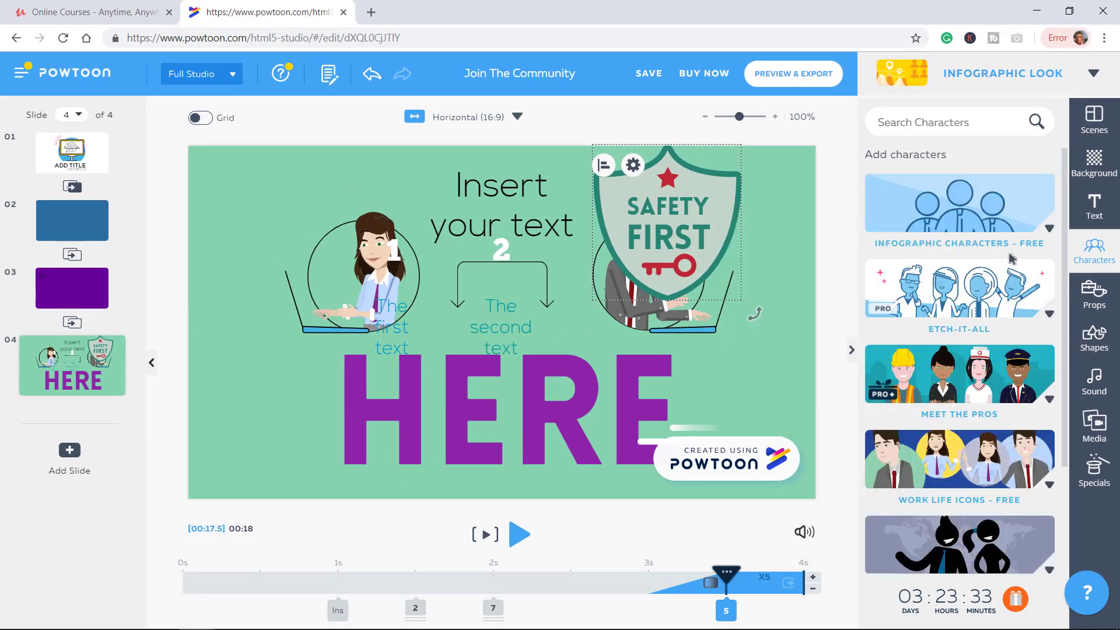
pyautogui.click(950, 208)
pyautogui.click(951, 207)
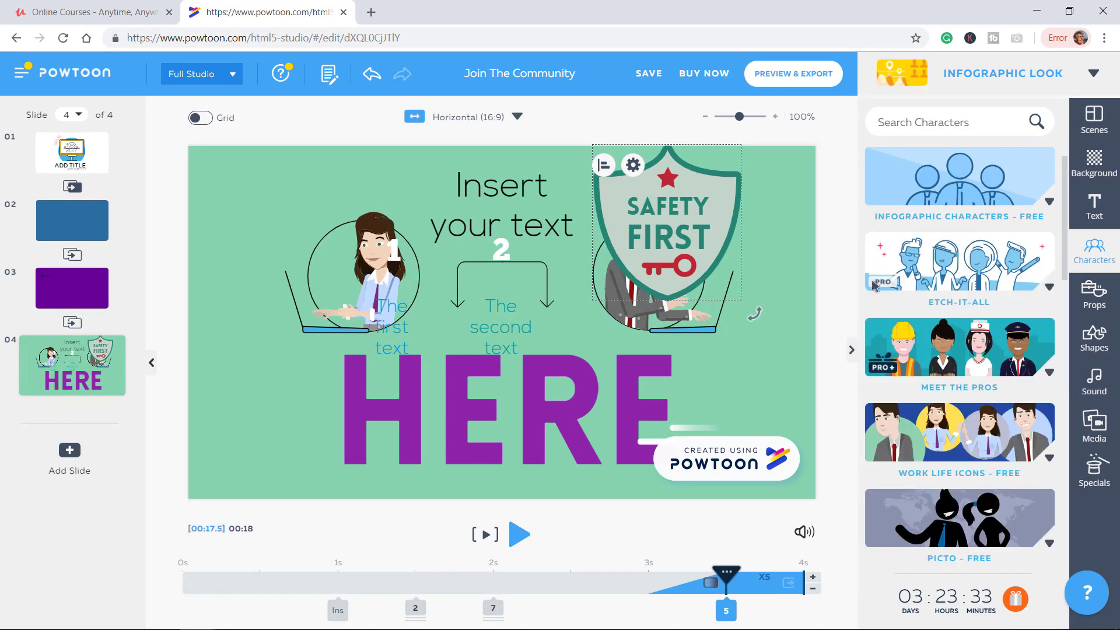
pyautogui.click(972, 441)
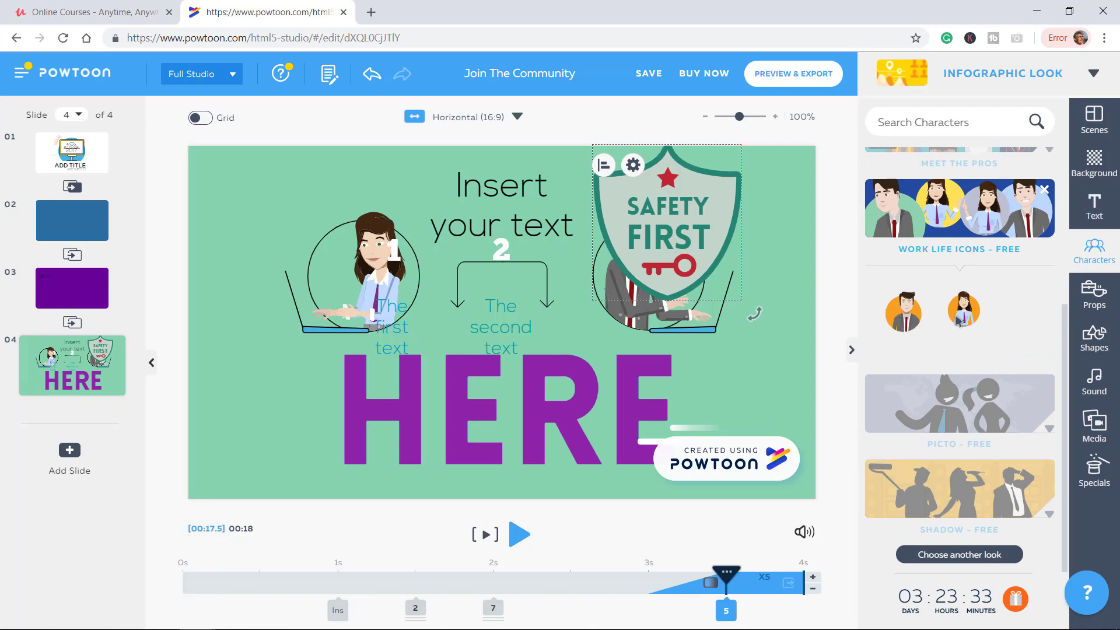
pyautogui.click(972, 414)
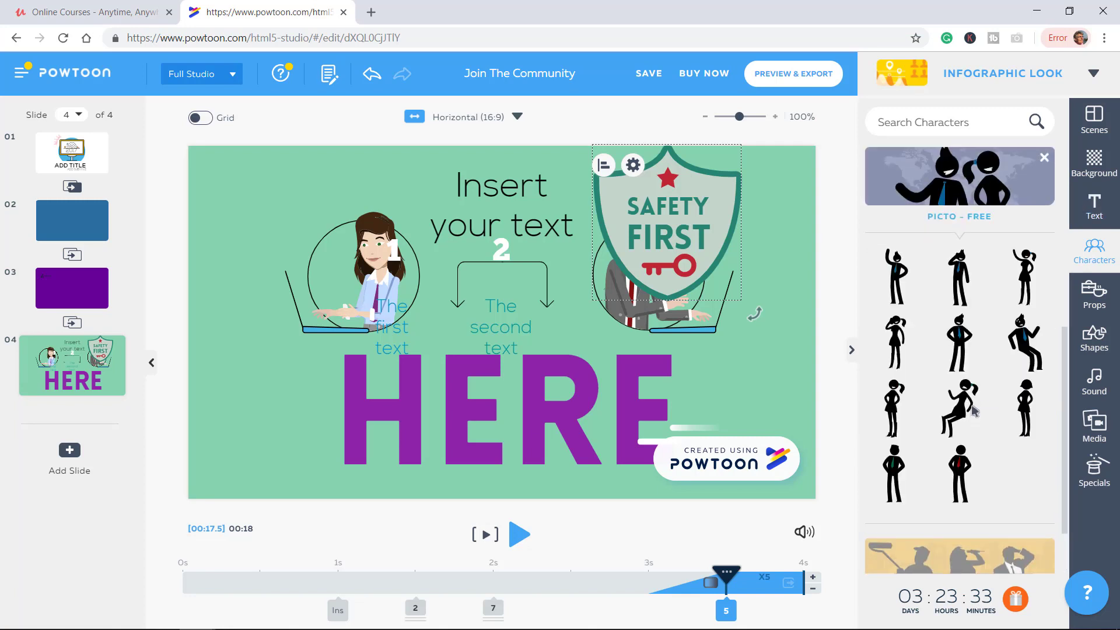
pyautogui.click(980, 557)
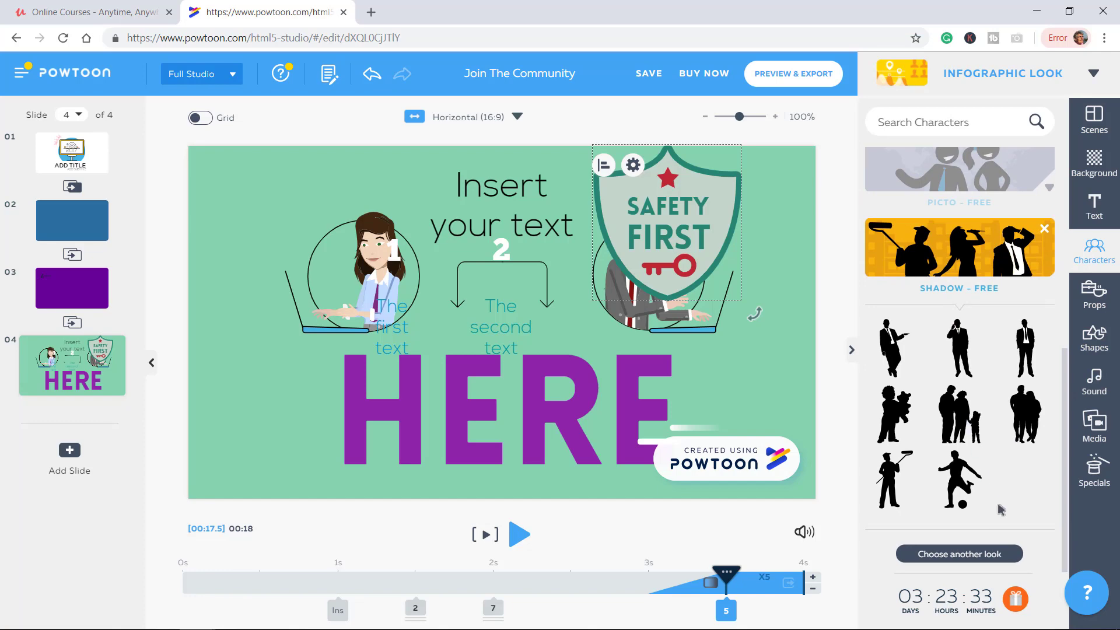
# Switch to the Cartoon look and place the woman in blue trousers from The Office beside the seated woman
pyautogui.click(961, 557)
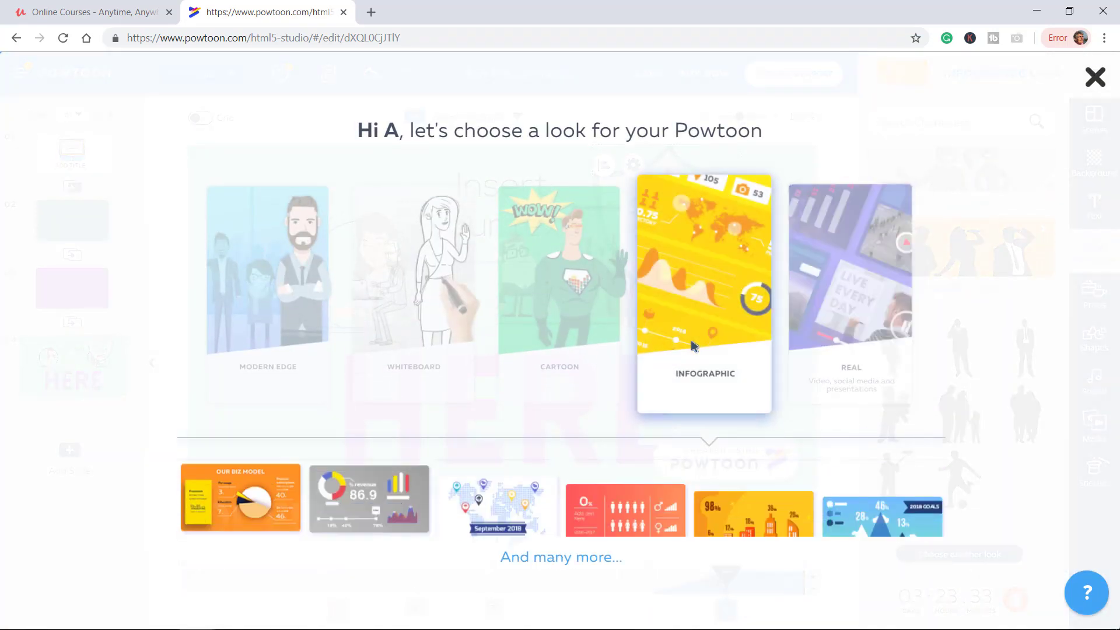
pyautogui.click(568, 304)
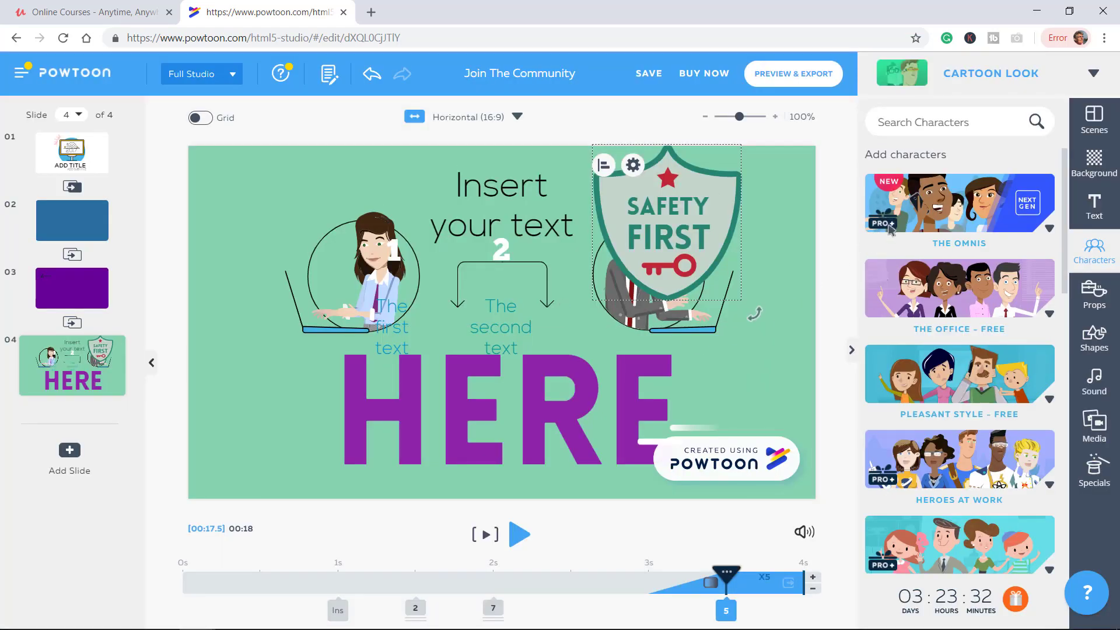
pyautogui.click(961, 294)
pyautogui.moveTo(950, 347)
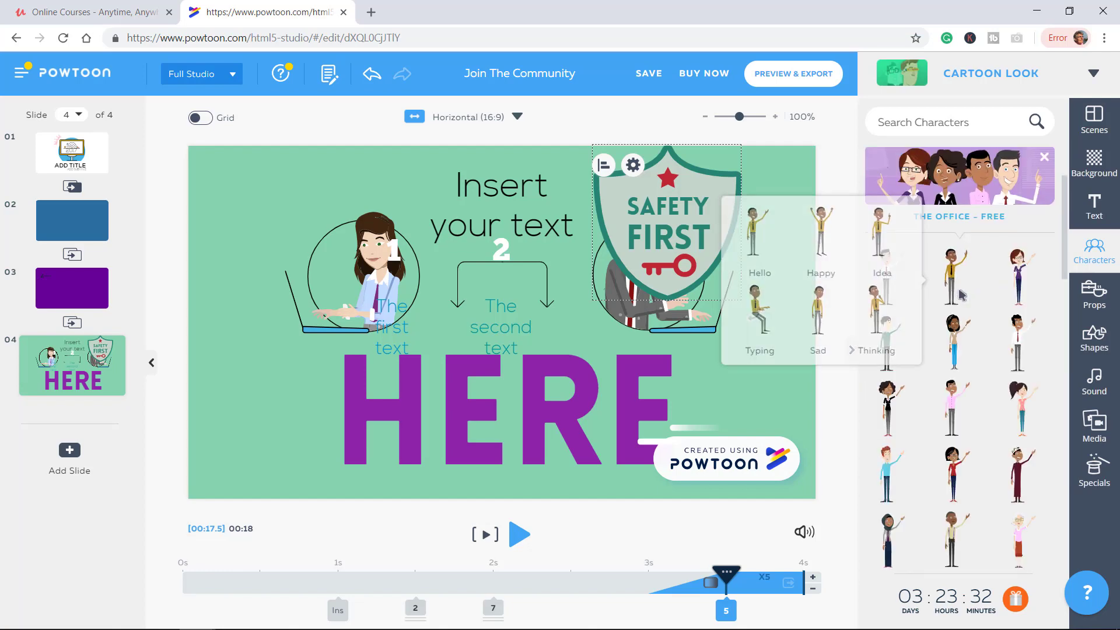
pyautogui.click(951, 346)
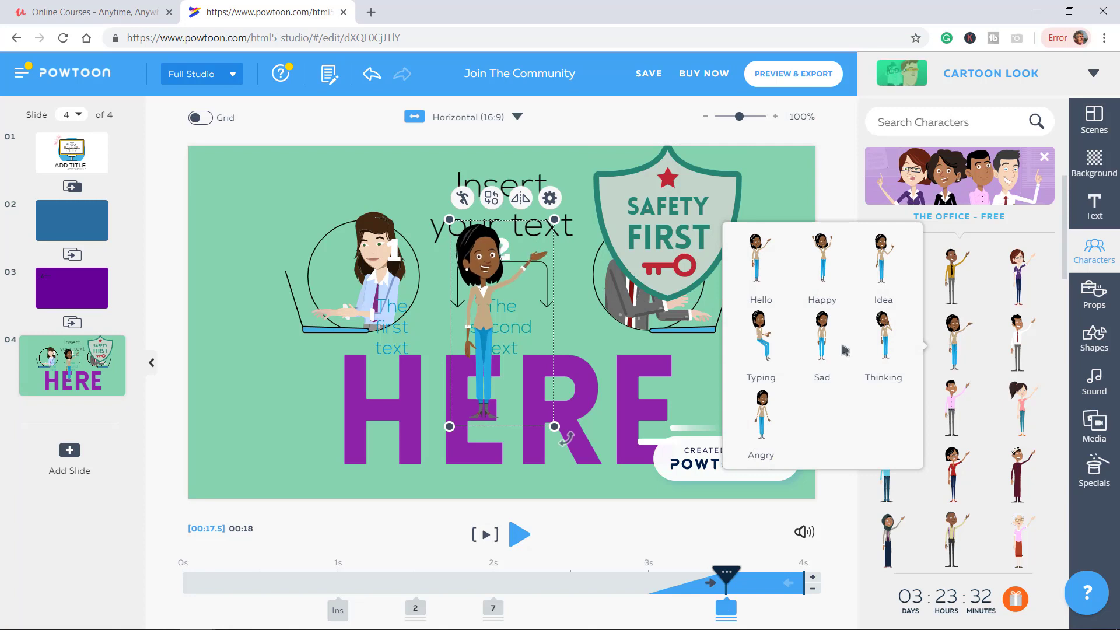
pyautogui.moveTo(499, 298); pyautogui.dragTo(266, 278)
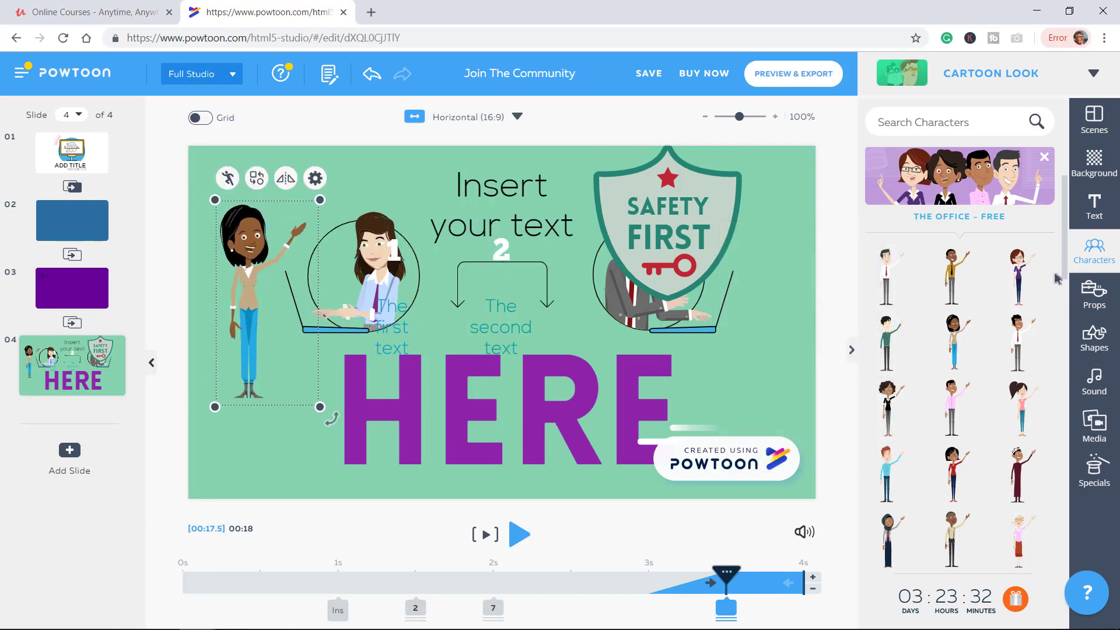
# Examine The Omnis and Metro character collections of the Cartoon look
pyautogui.click(1094, 252)
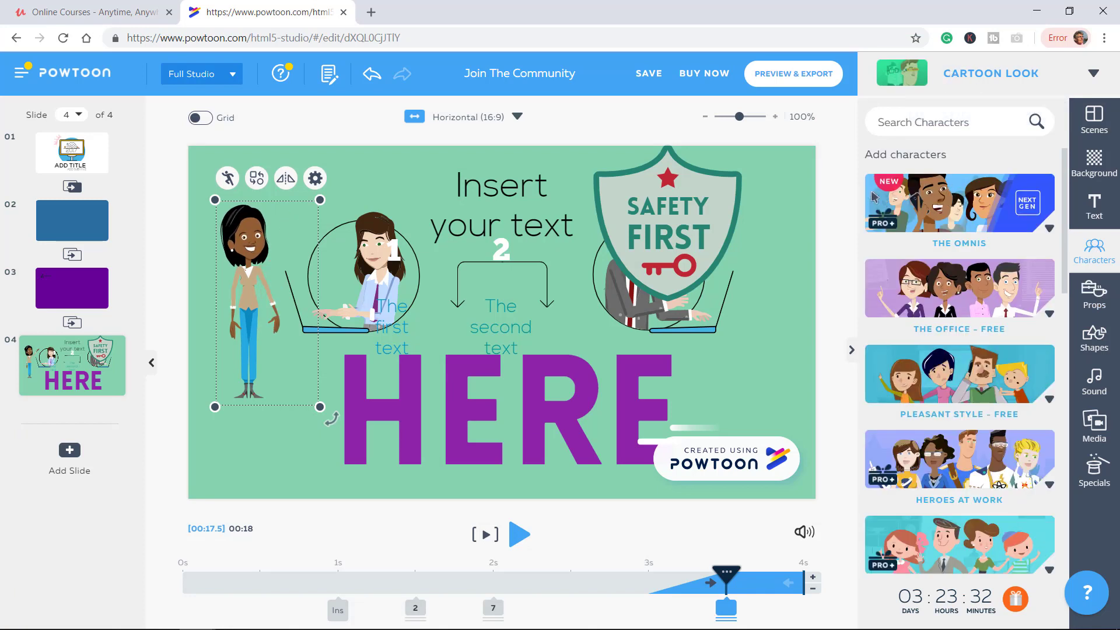
pyautogui.click(986, 204)
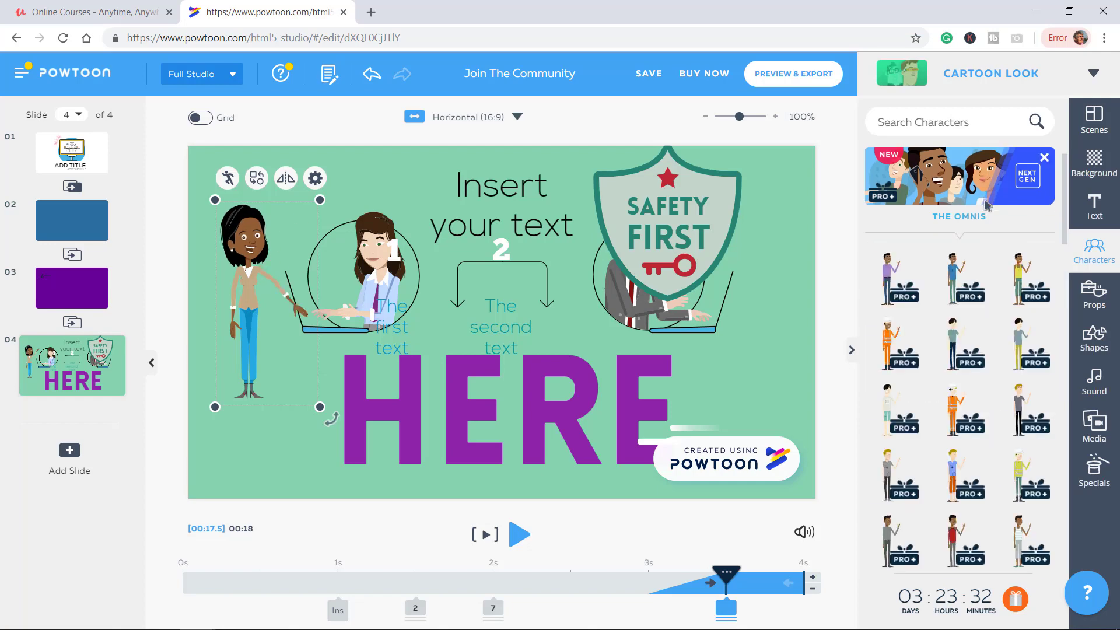
pyautogui.click(985, 204)
pyautogui.click(927, 414)
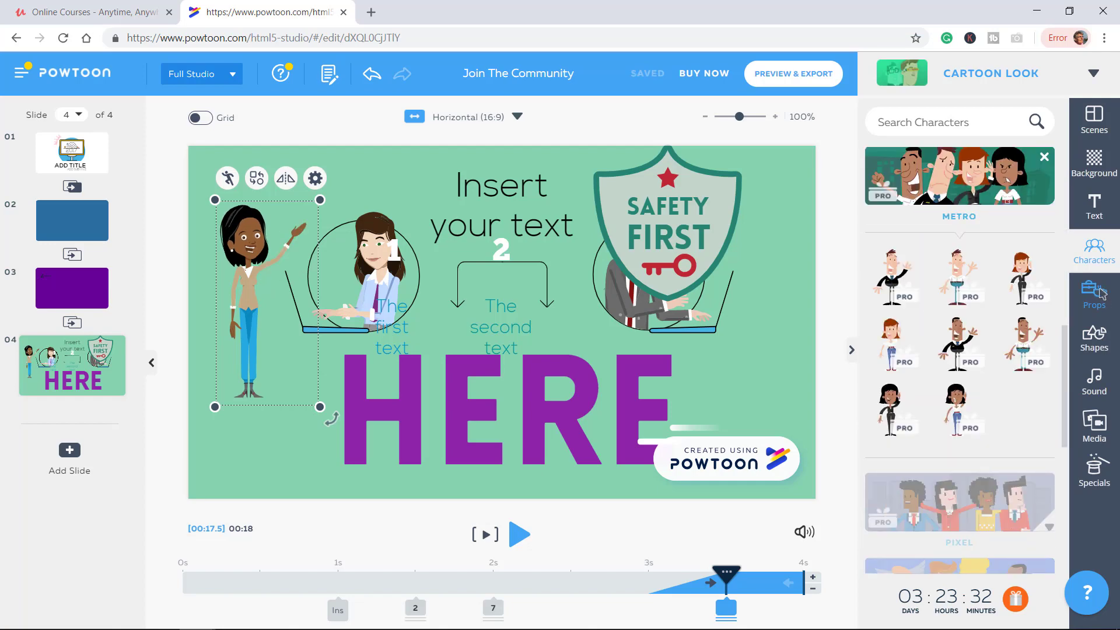
# Examine the Basic props, the shape collections and the Top Hits soundtracks of the Cartoon look
pyautogui.click(1101, 294)
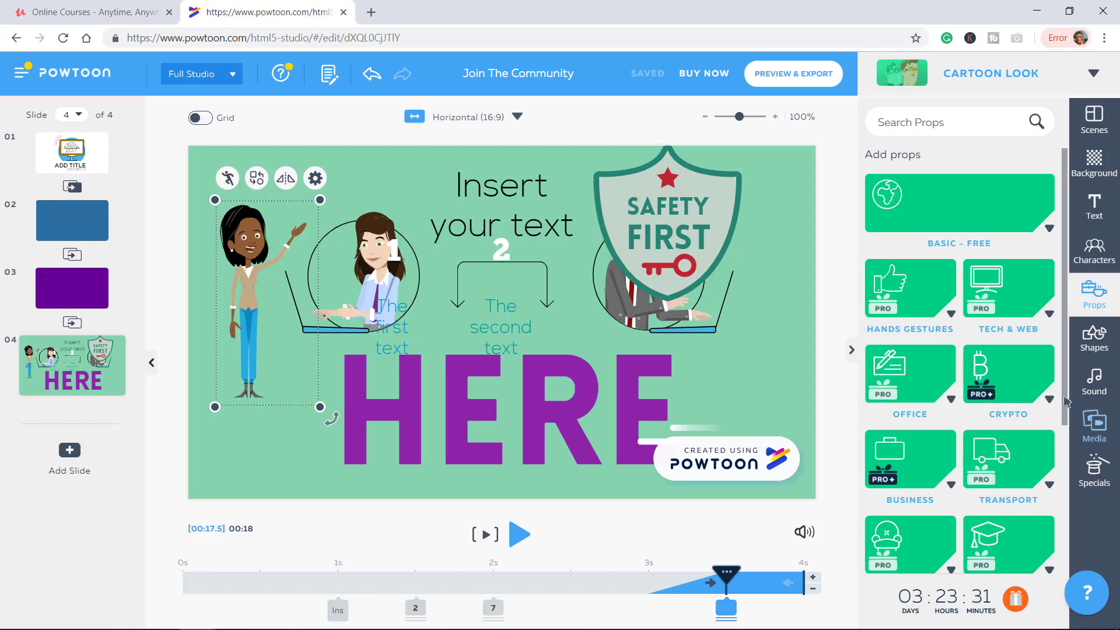
pyautogui.click(931, 200)
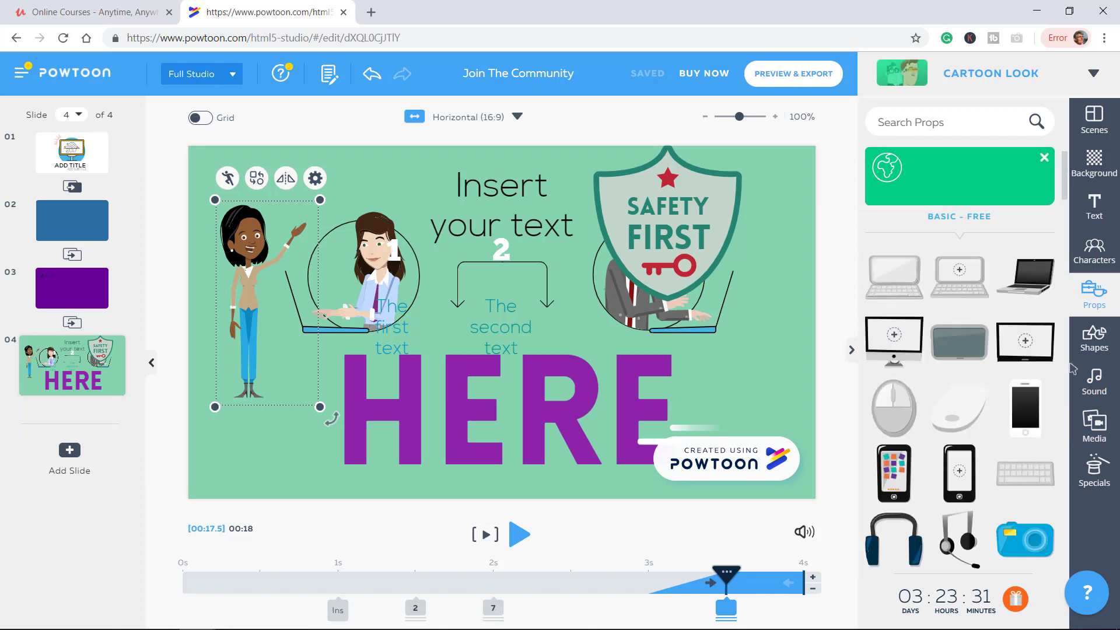
pyautogui.click(1093, 341)
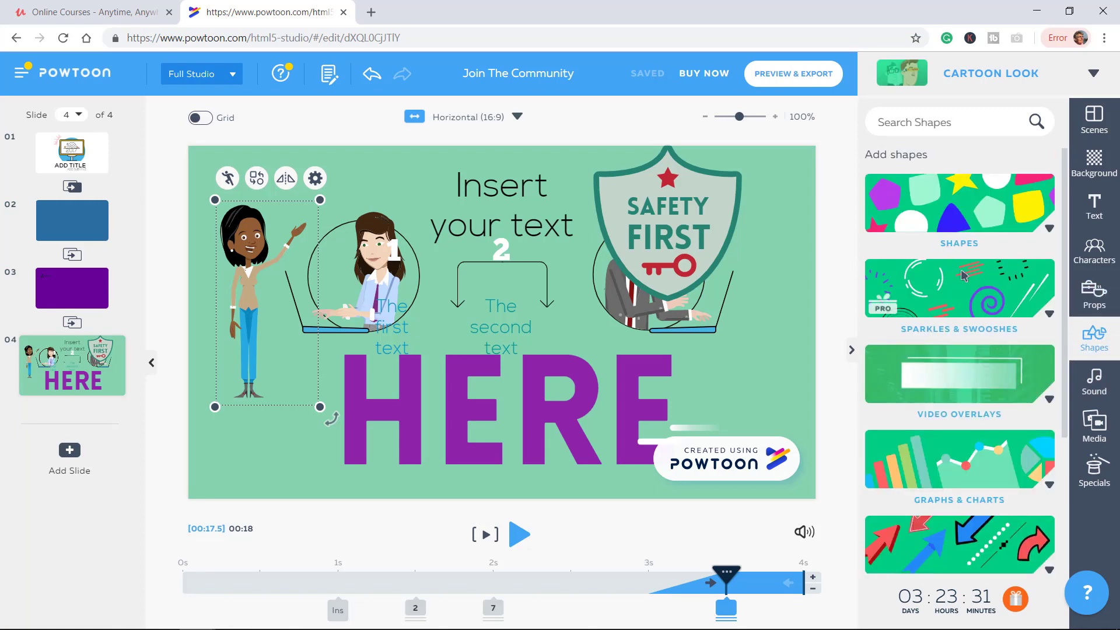
pyautogui.click(959, 459)
pyautogui.click(1095, 382)
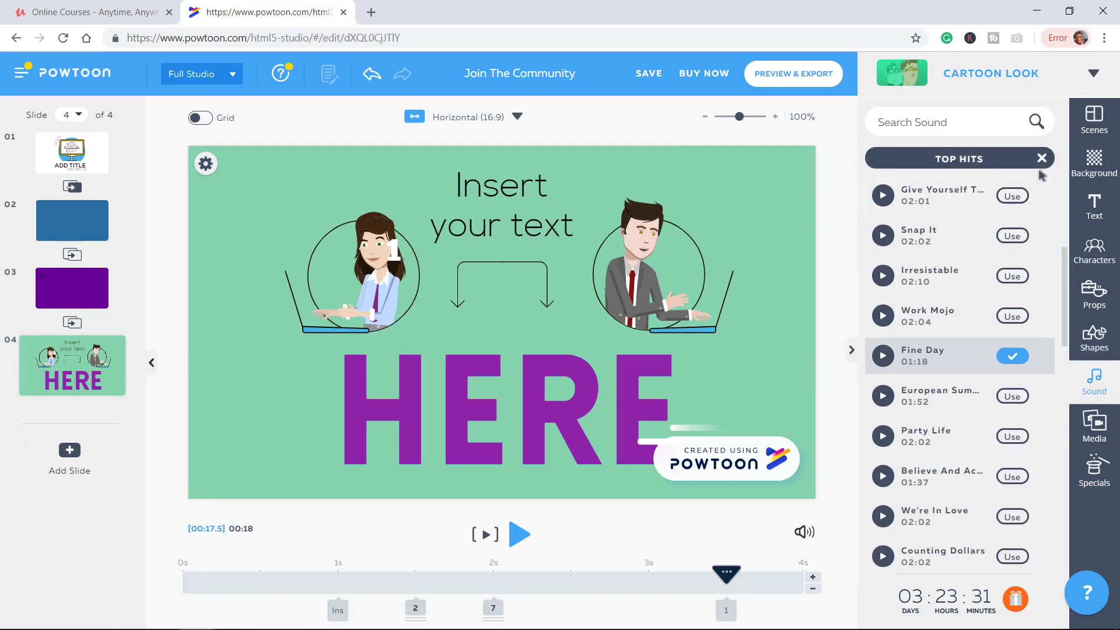
pyautogui.scroll(5, 1066, 282)
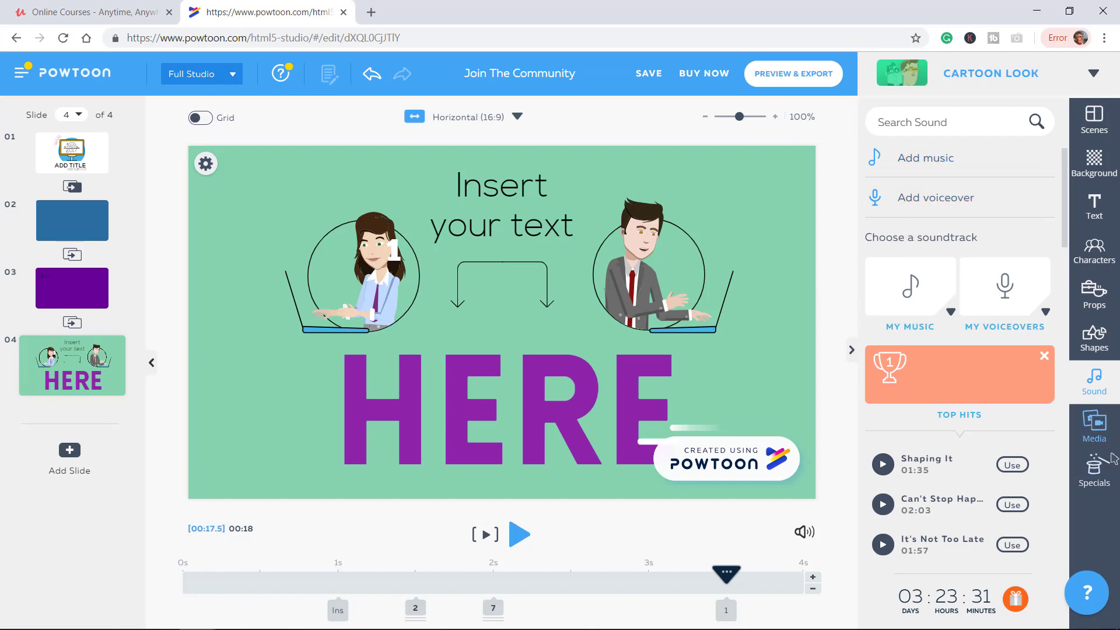
# Show the media collections and switch the Powtoon's look to Whiteboard
pyautogui.click(1095, 424)
pyautogui.click(1093, 74)
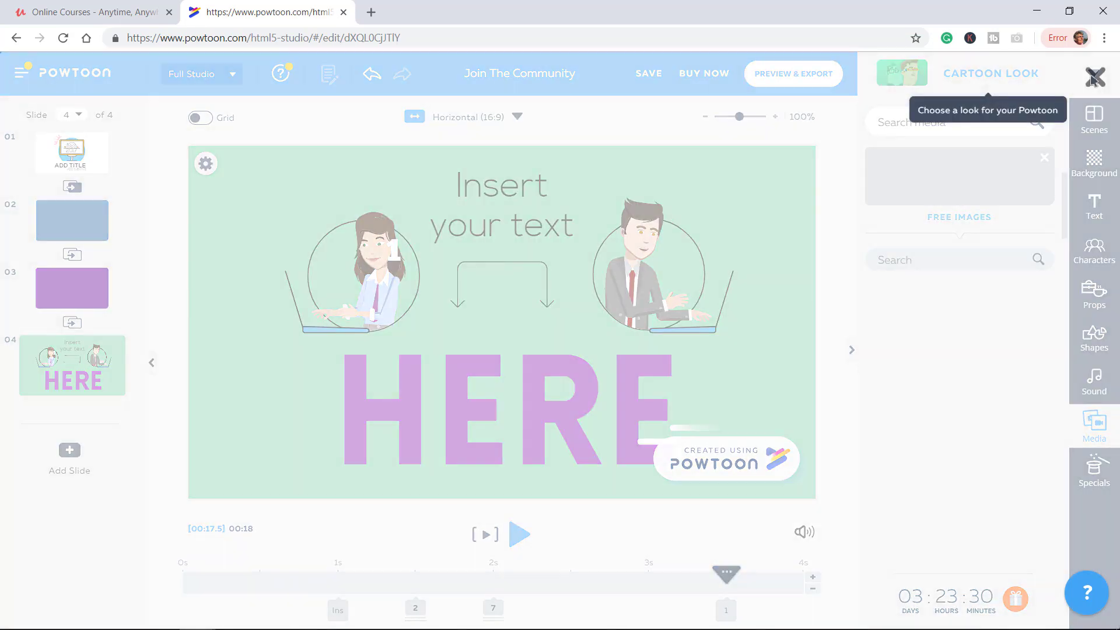
pyautogui.click(441, 268)
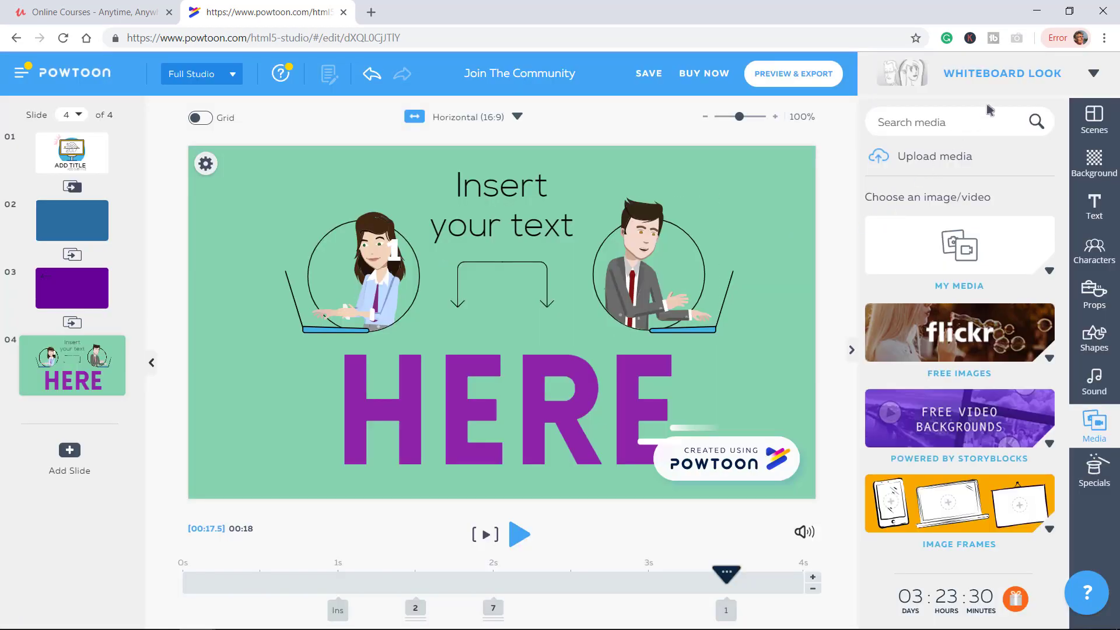
# Examine the Intros scene collection of the Whiteboard look
pyautogui.click(1095, 118)
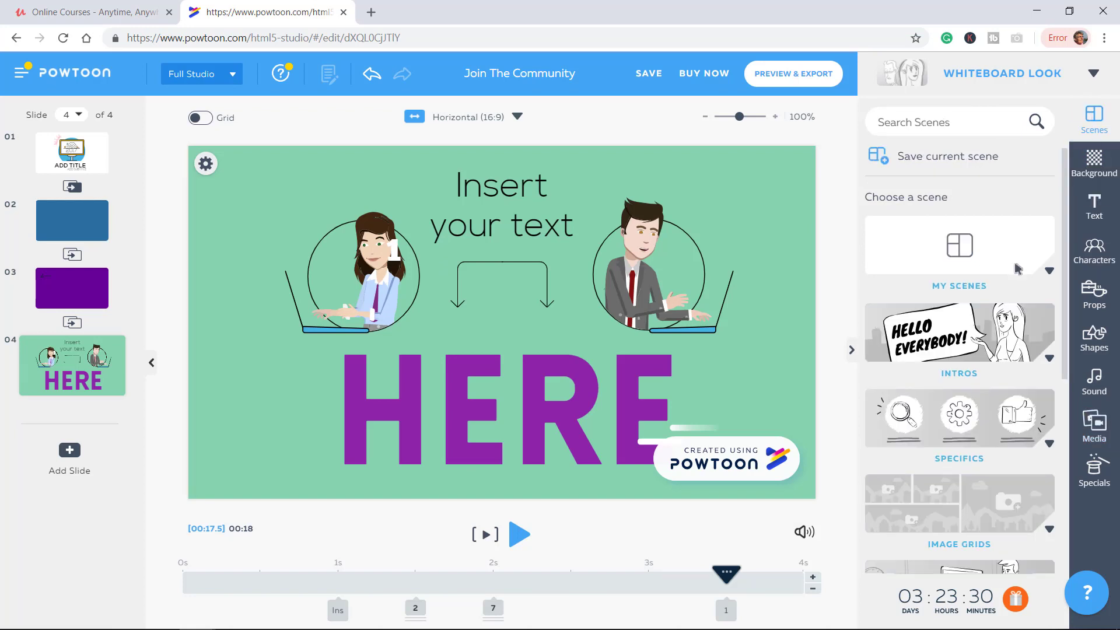
pyautogui.click(965, 344)
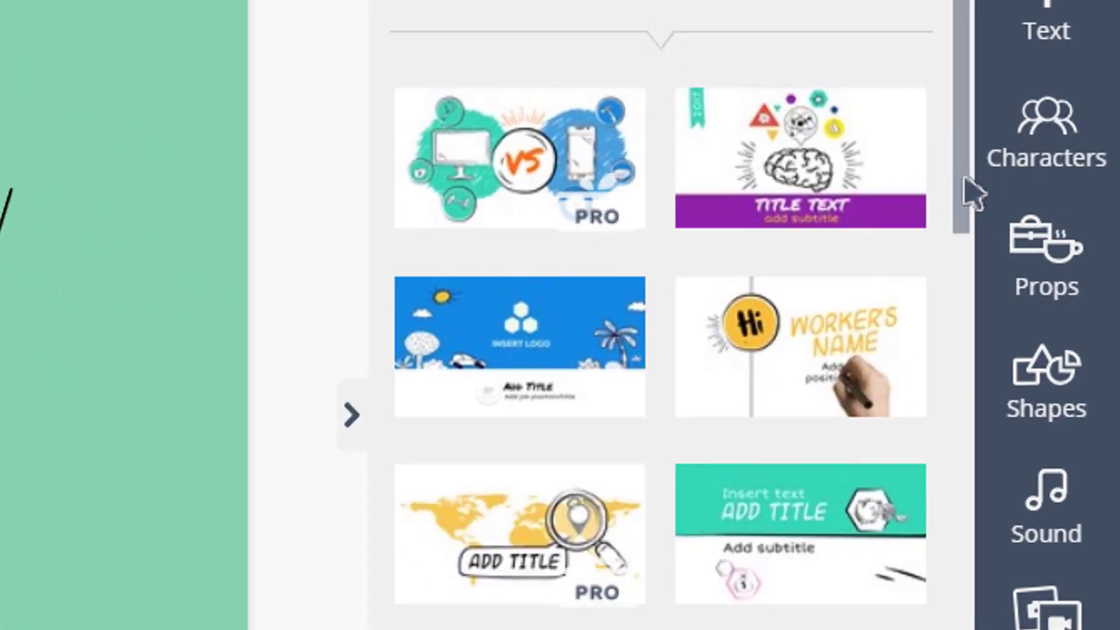
pyautogui.moveTo(972, 193); pyautogui.dragTo(963, 540)
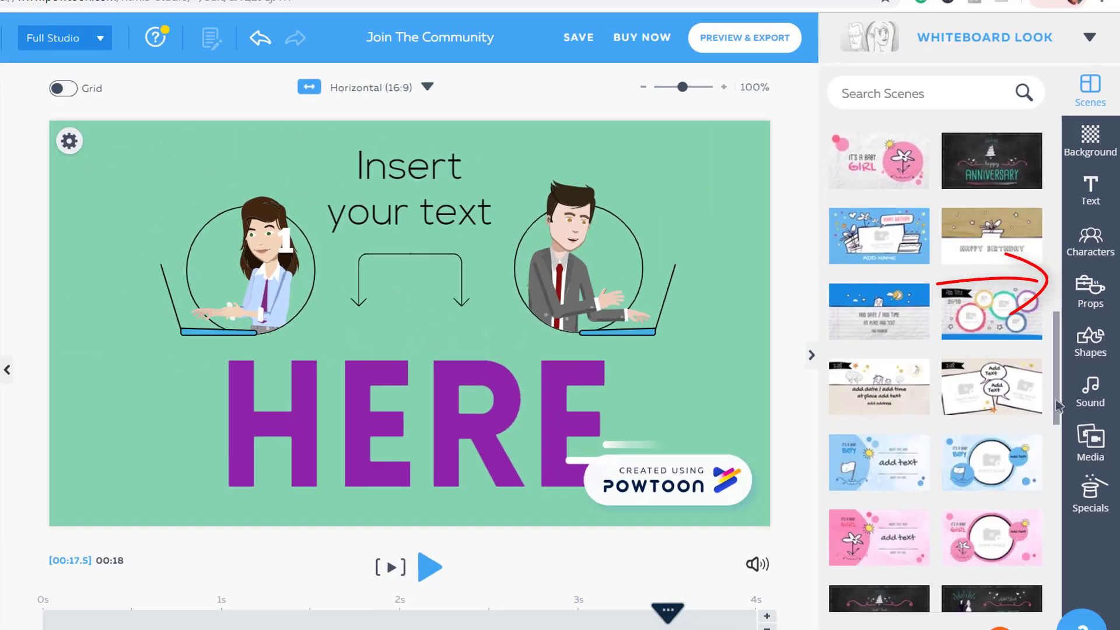
pyautogui.moveTo(1056, 406); pyautogui.dragTo(1062, 506)
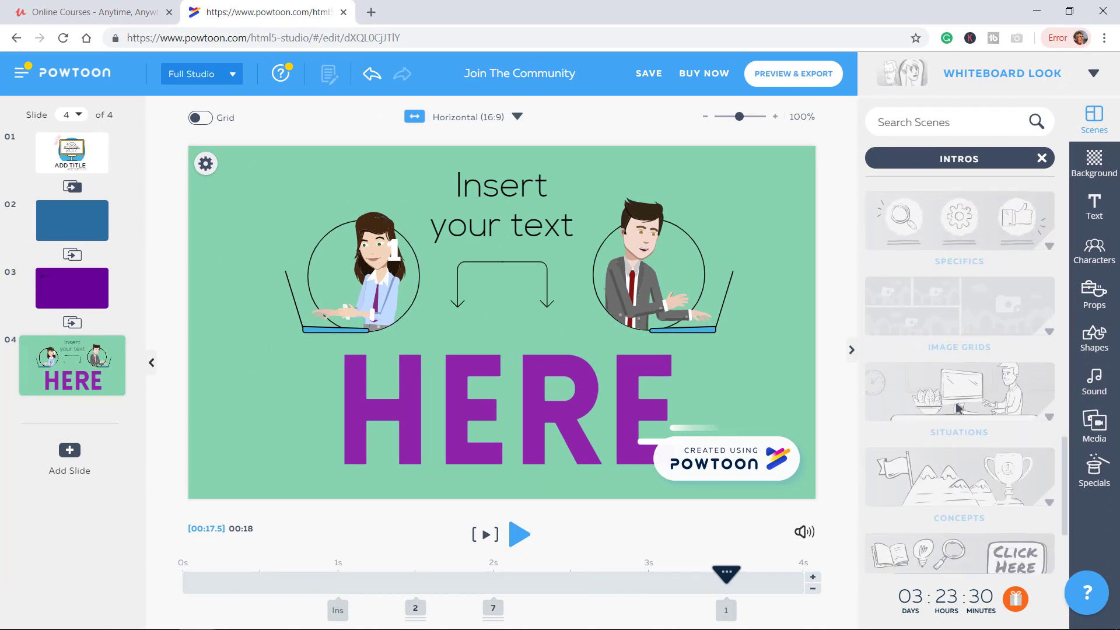
# Apply the Concepts scene with the sketched man and the "Add text" speech bubble to slide 4
pyautogui.click(950, 480)
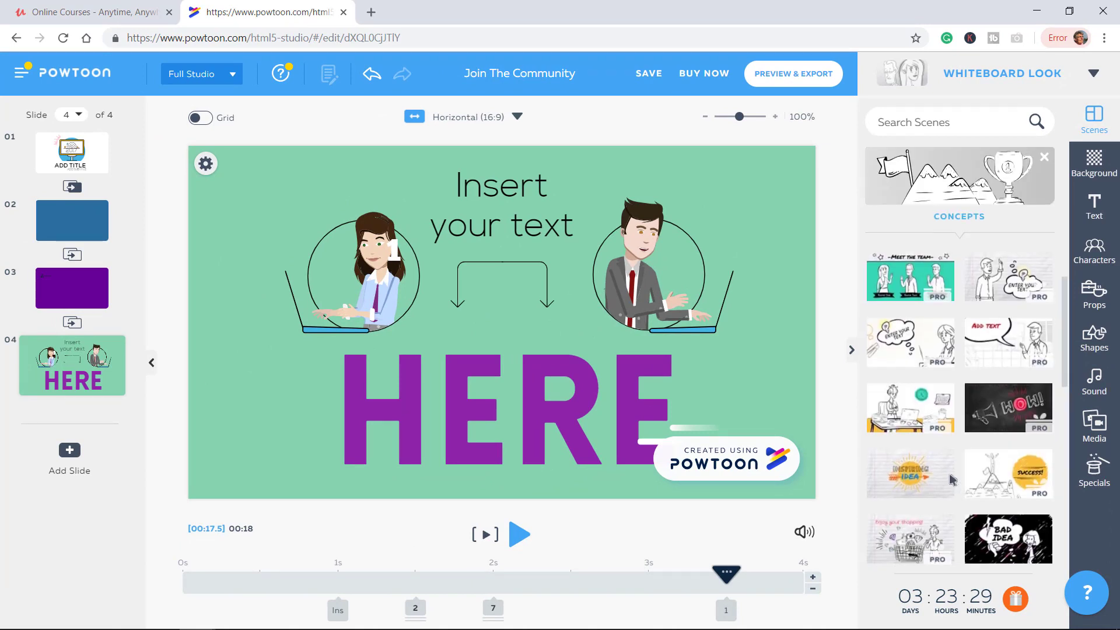
pyautogui.click(1012, 341)
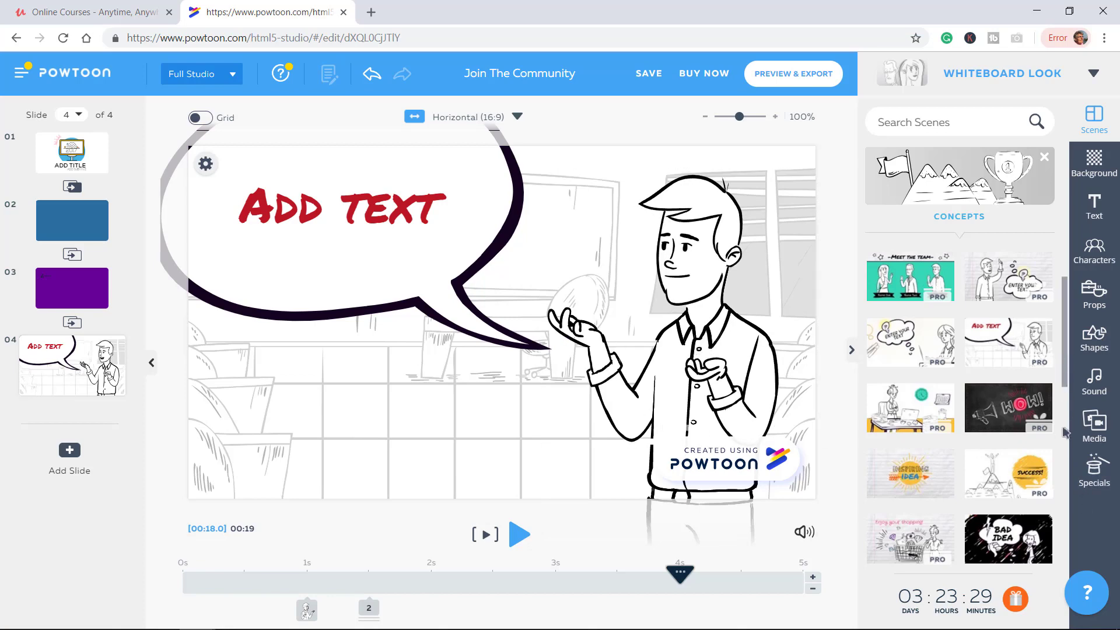
pyautogui.moveTo(1065, 358); pyautogui.dragTo(1064, 464)
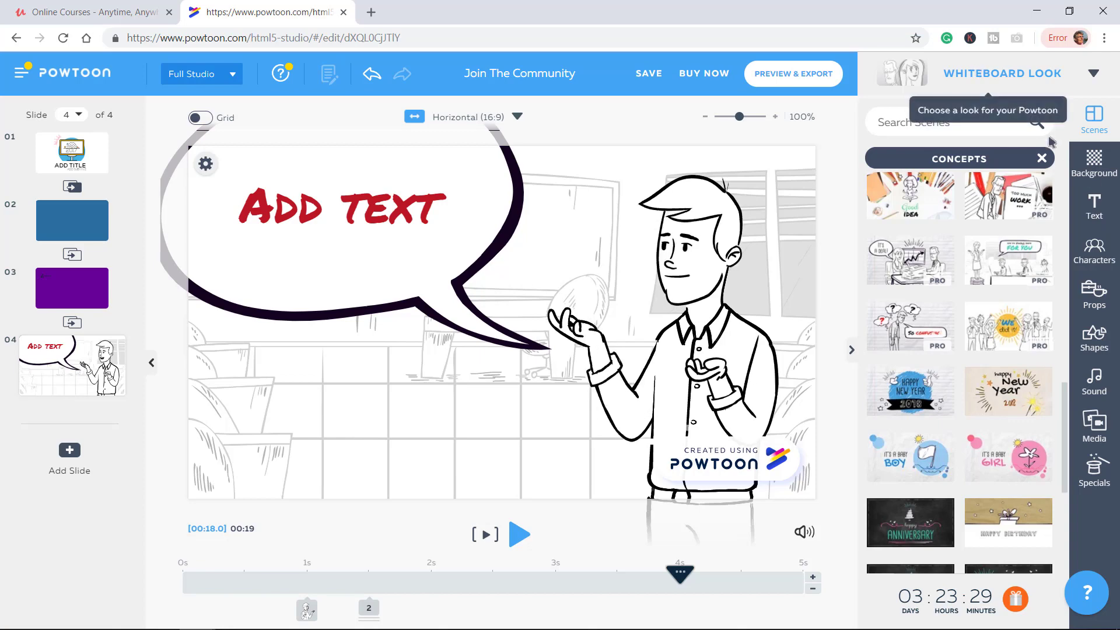
# Examine the designed text, the character collections and the Transport props of the Whiteboard look
pyautogui.click(1094, 207)
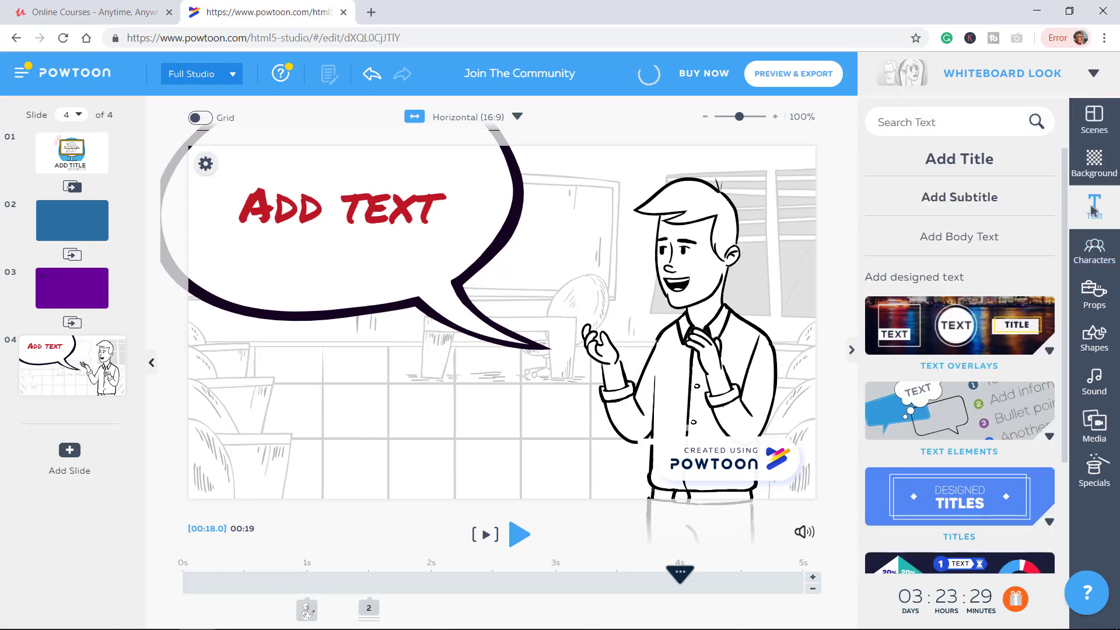
pyautogui.click(1096, 251)
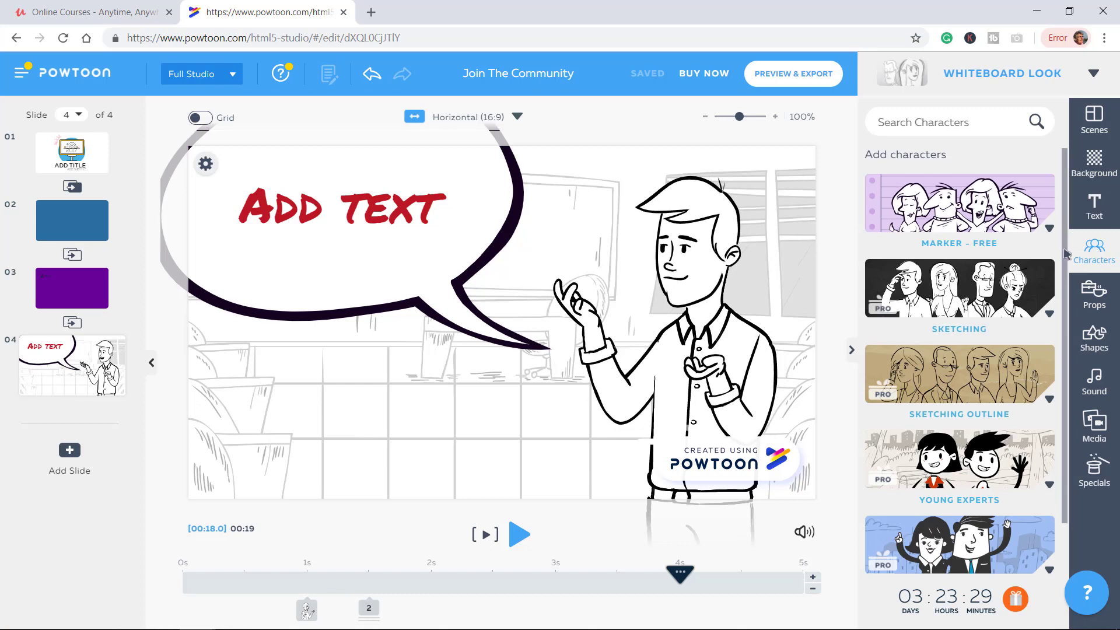
pyautogui.scroll(-1, 949, 340)
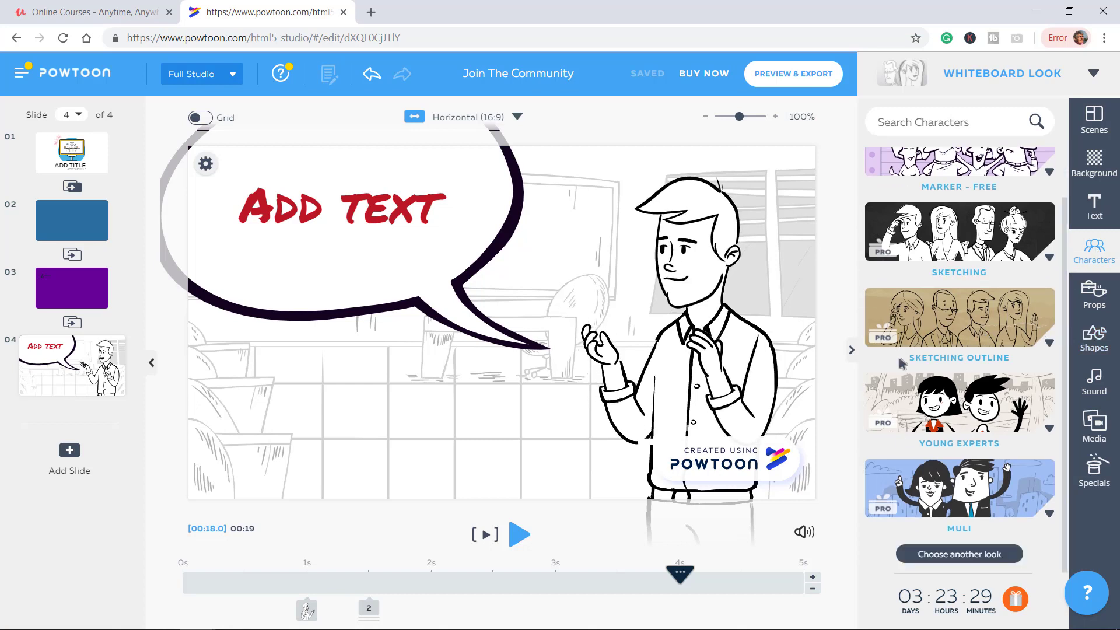
pyautogui.click(1096, 291)
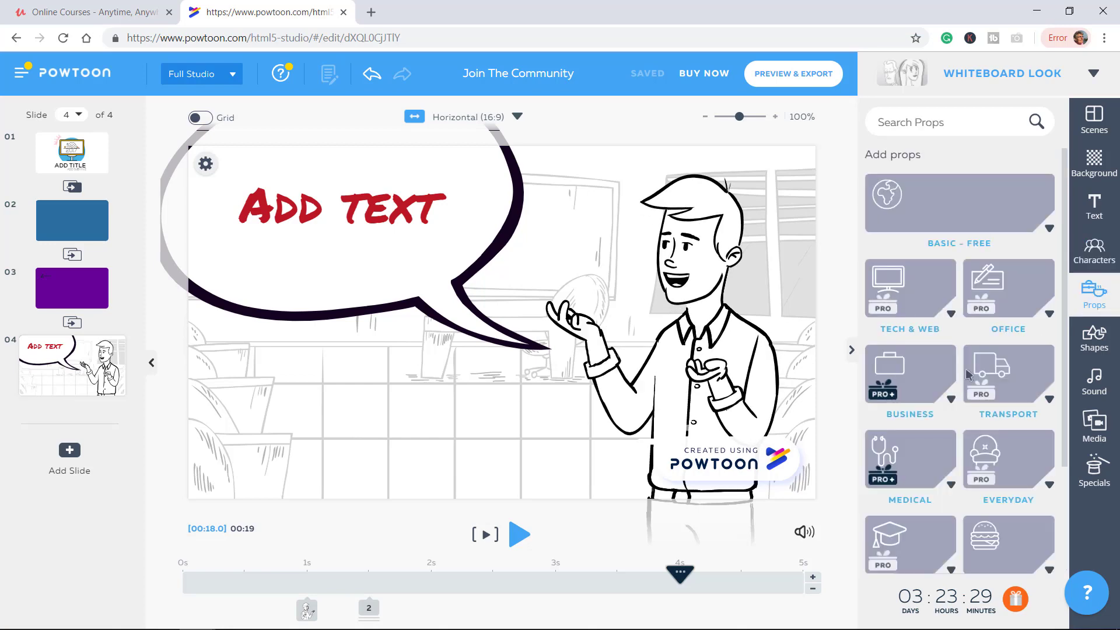
pyautogui.click(980, 366)
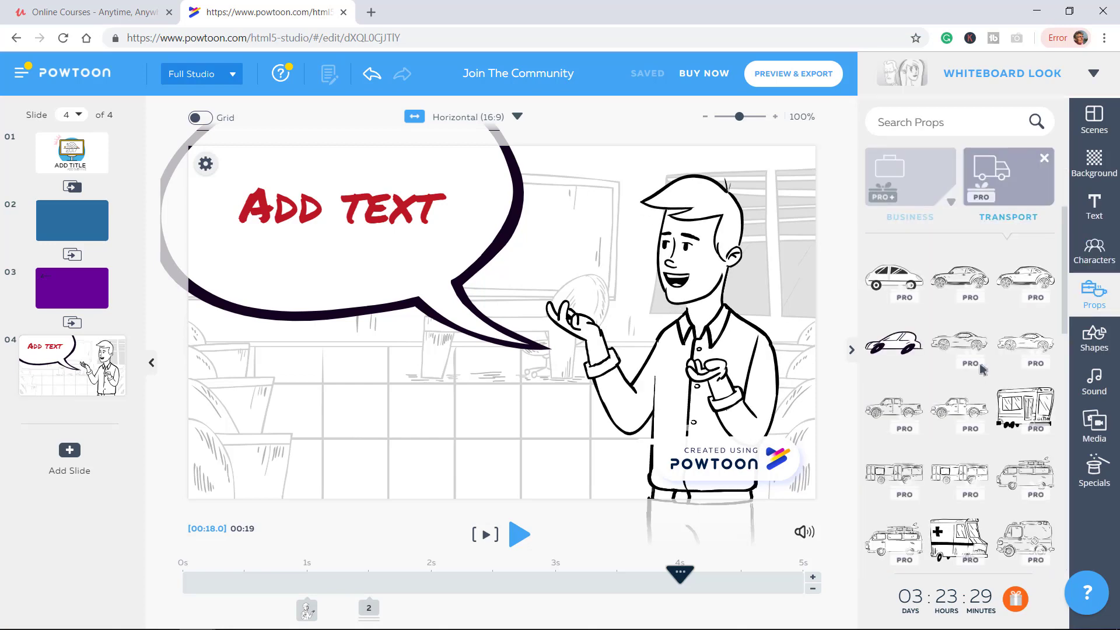
# Examine the shapes, the Top Hits soundtracks and the free Storyblocks video backgrounds of the Whiteboard look
pyautogui.click(1092, 345)
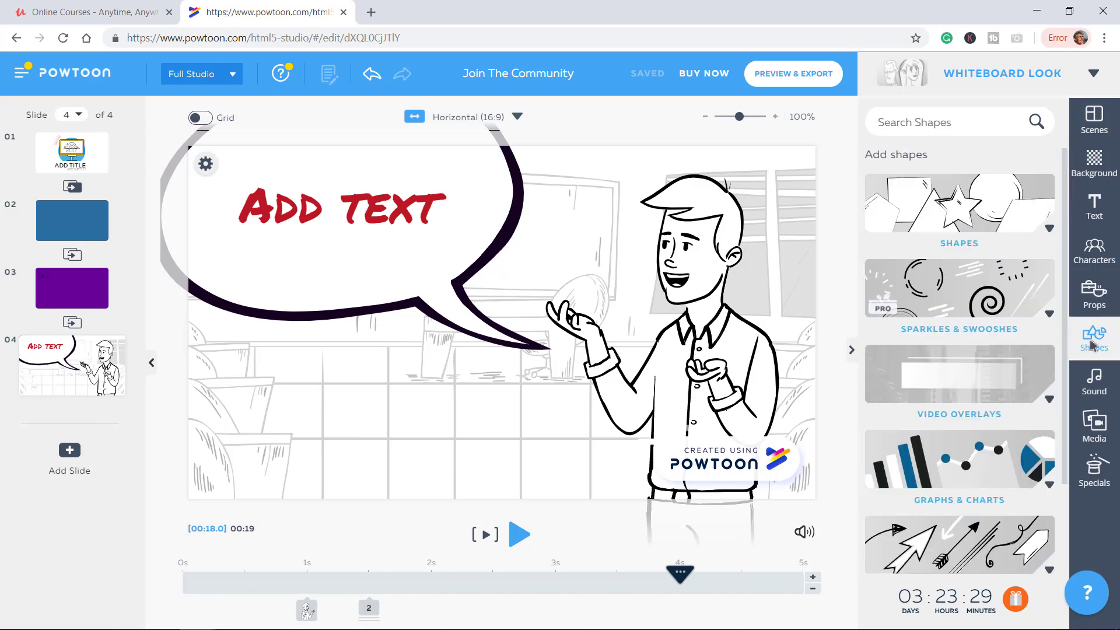
pyautogui.click(1095, 379)
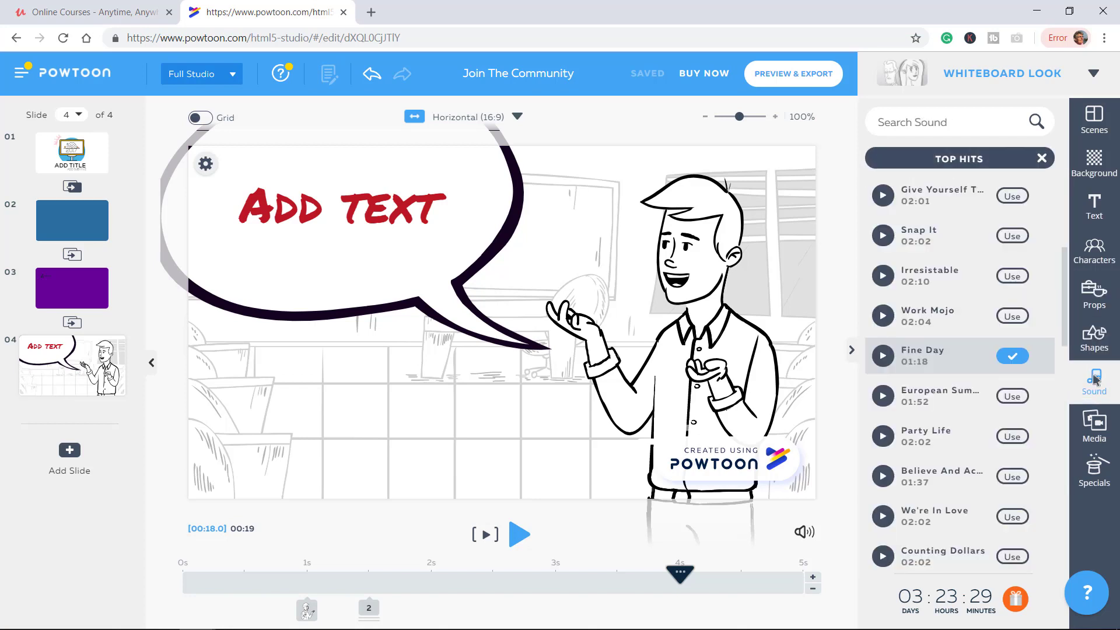
pyautogui.click(1098, 426)
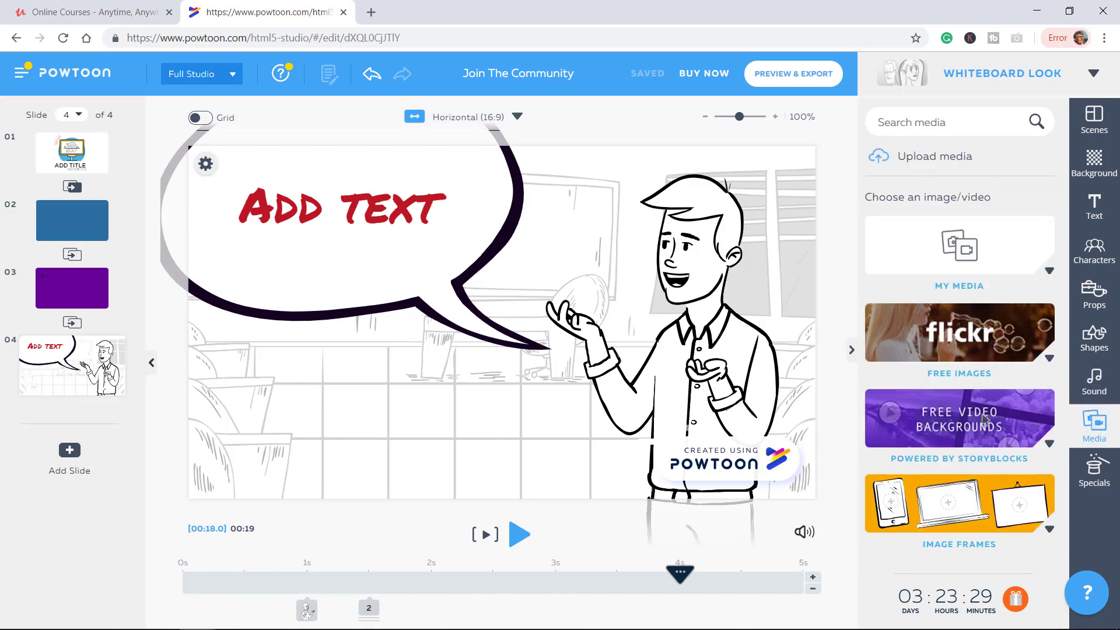
pyautogui.click(963, 413)
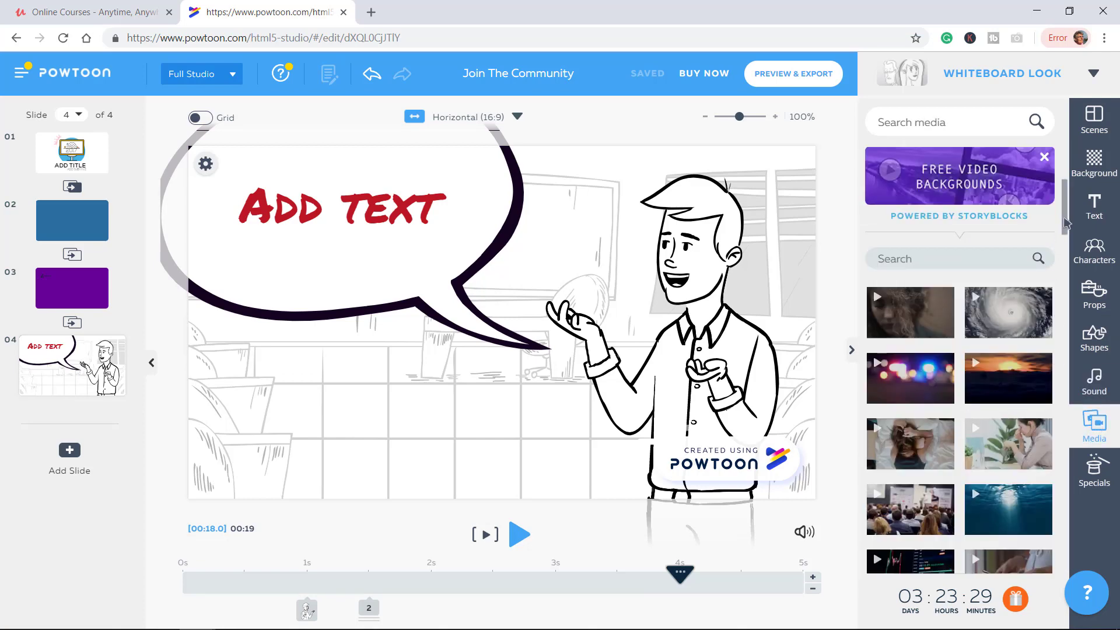
pyautogui.moveTo(1071, 281); pyautogui.dragTo(1070, 518)
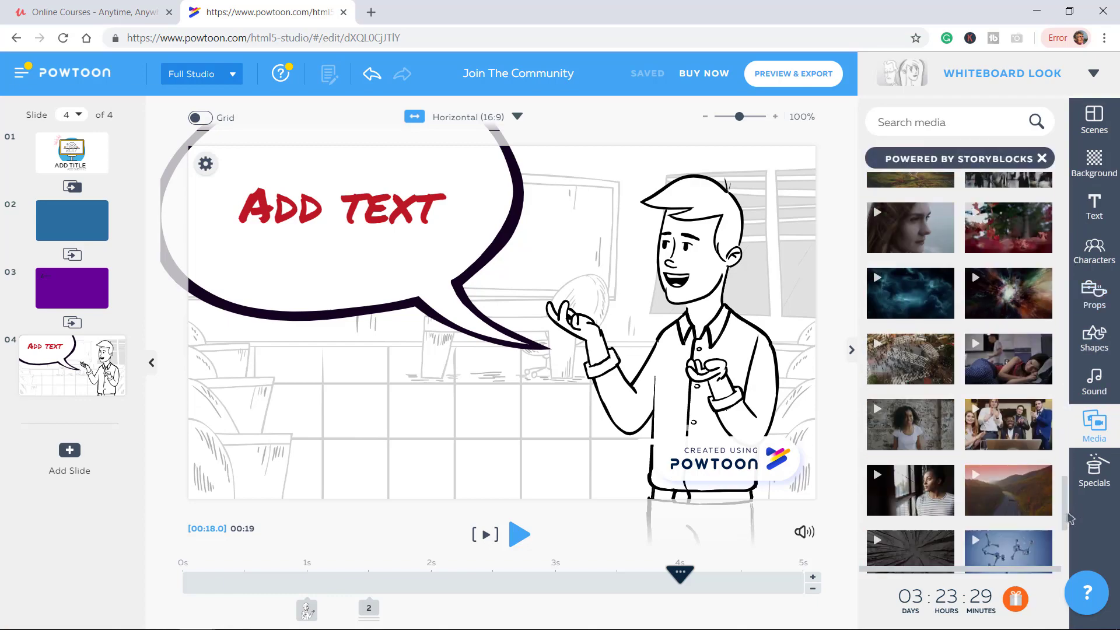
# Switch the look to Modern Edge and apply the yellow "2018 Add Title" scene from Intros to slide 4
pyautogui.click(986, 69)
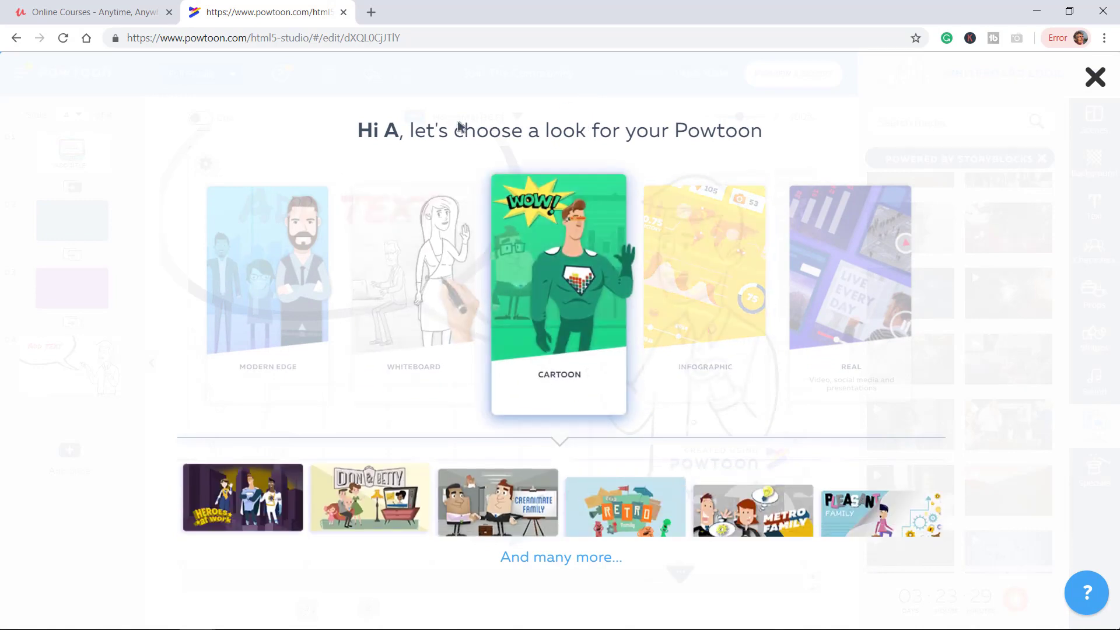
pyautogui.click(261, 306)
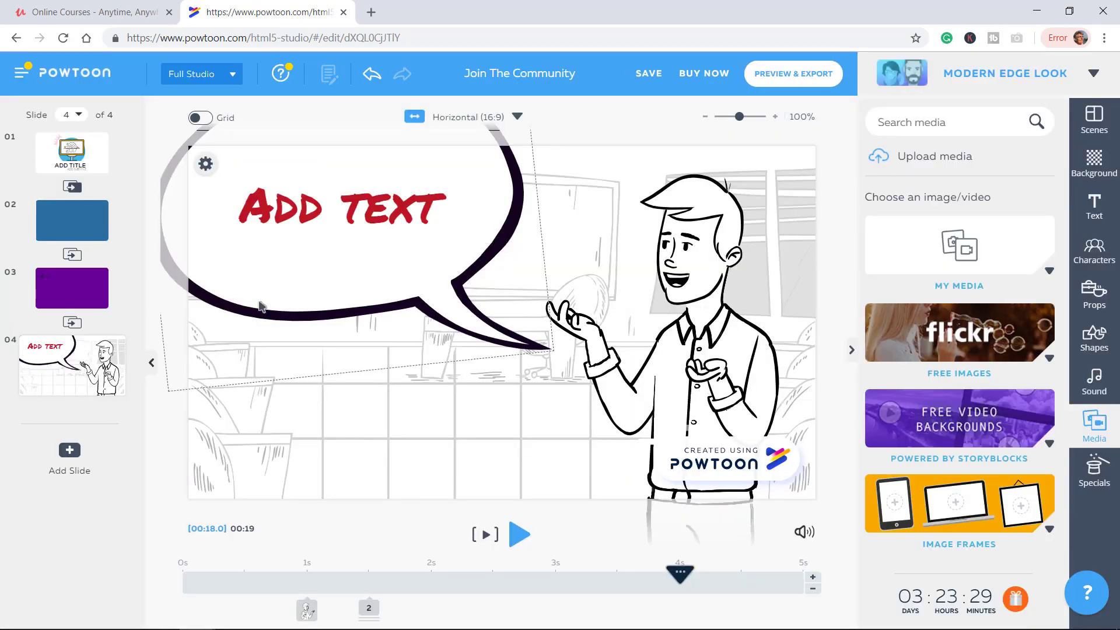
pyautogui.click(1093, 121)
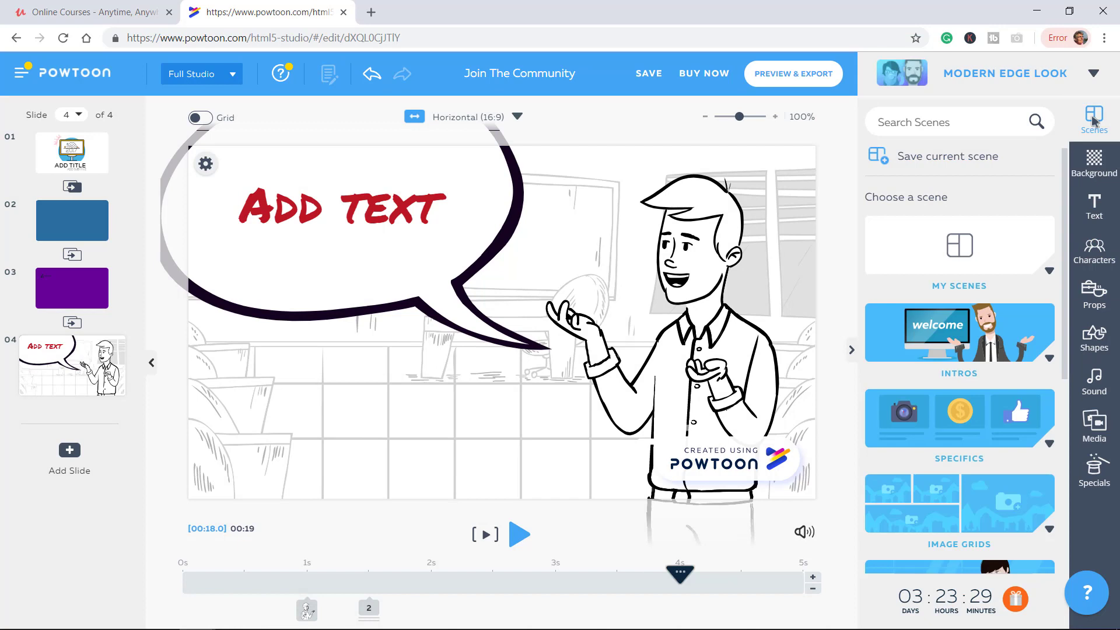
pyautogui.click(950, 341)
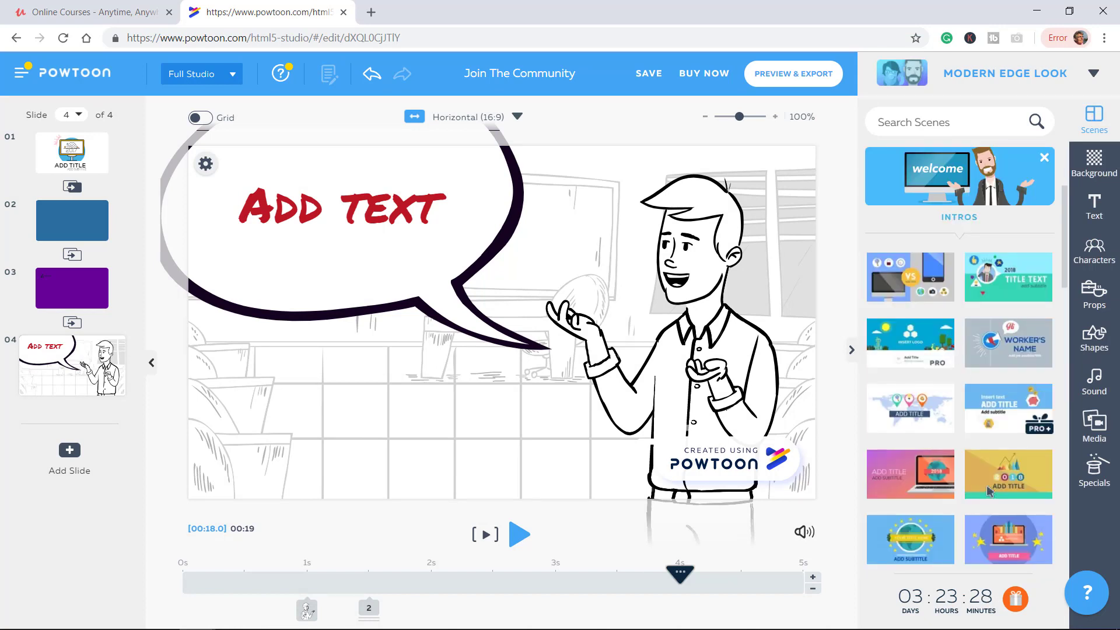
pyautogui.click(988, 490)
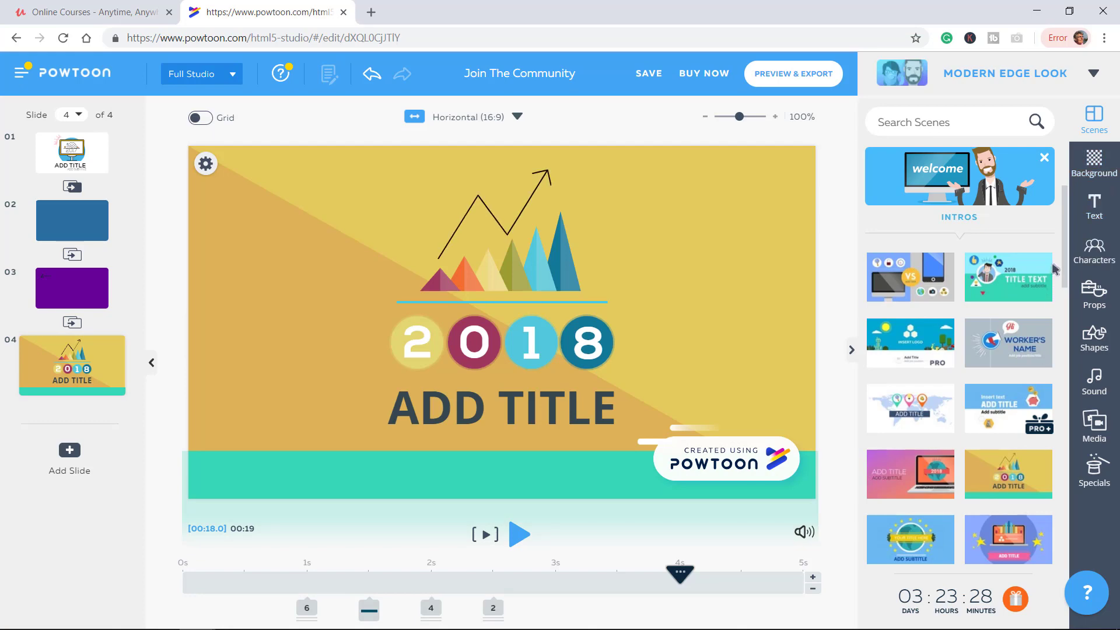
# Replace slide 4's content with the three-panel "Meet the Team" scene from the Situations collection
pyautogui.moveTo(1064, 267); pyautogui.dragTo(1076, 521)
pyautogui.scroll(-1, 963, 435)
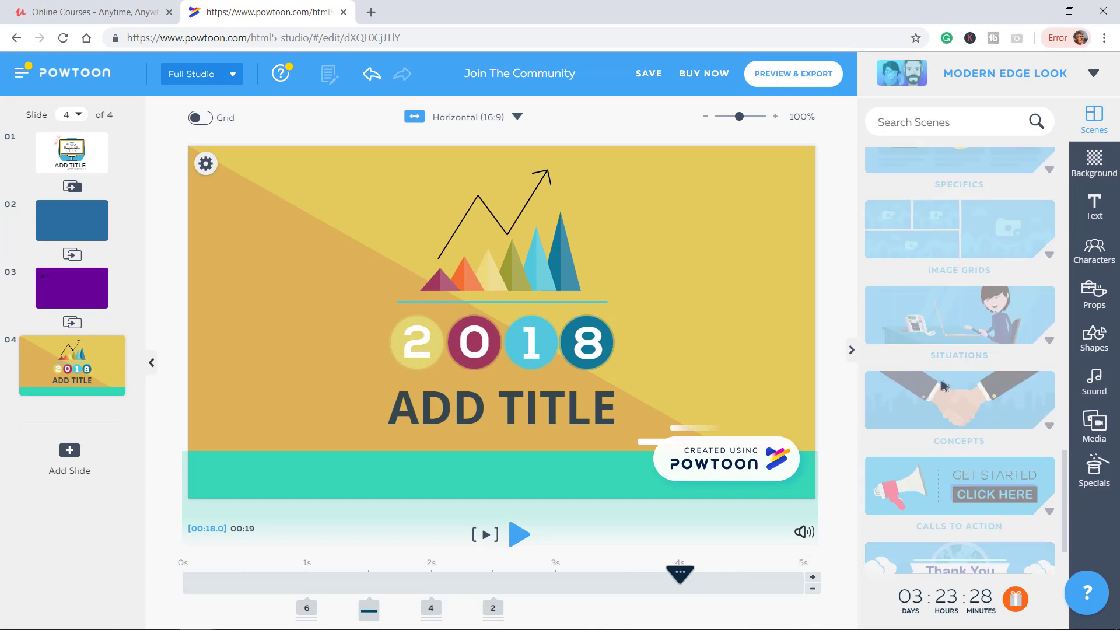
pyautogui.click(937, 315)
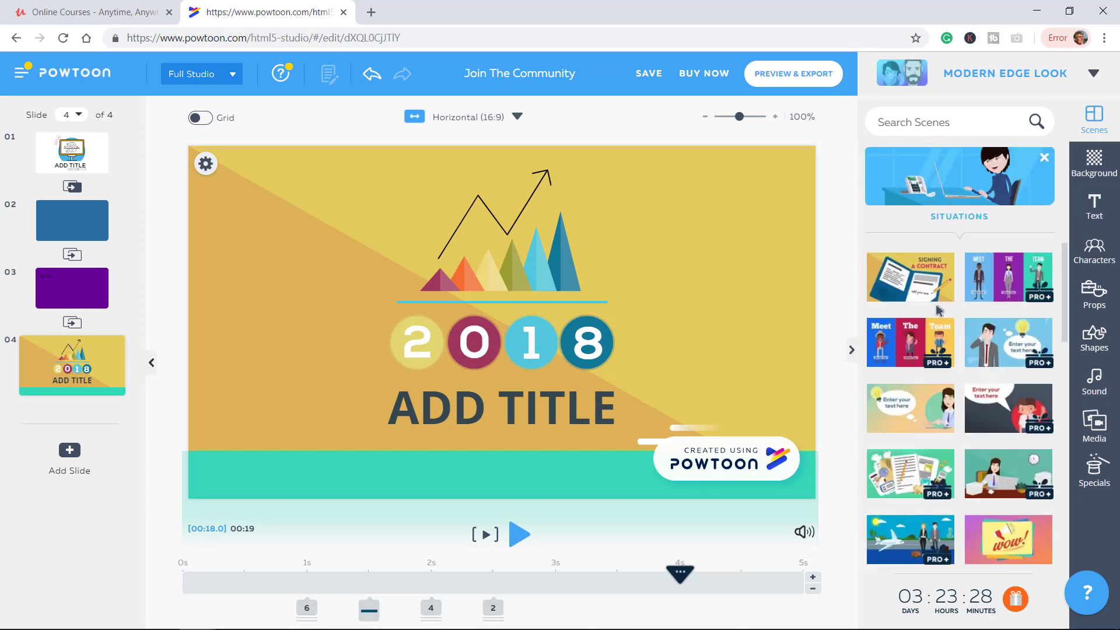
pyautogui.click(1020, 281)
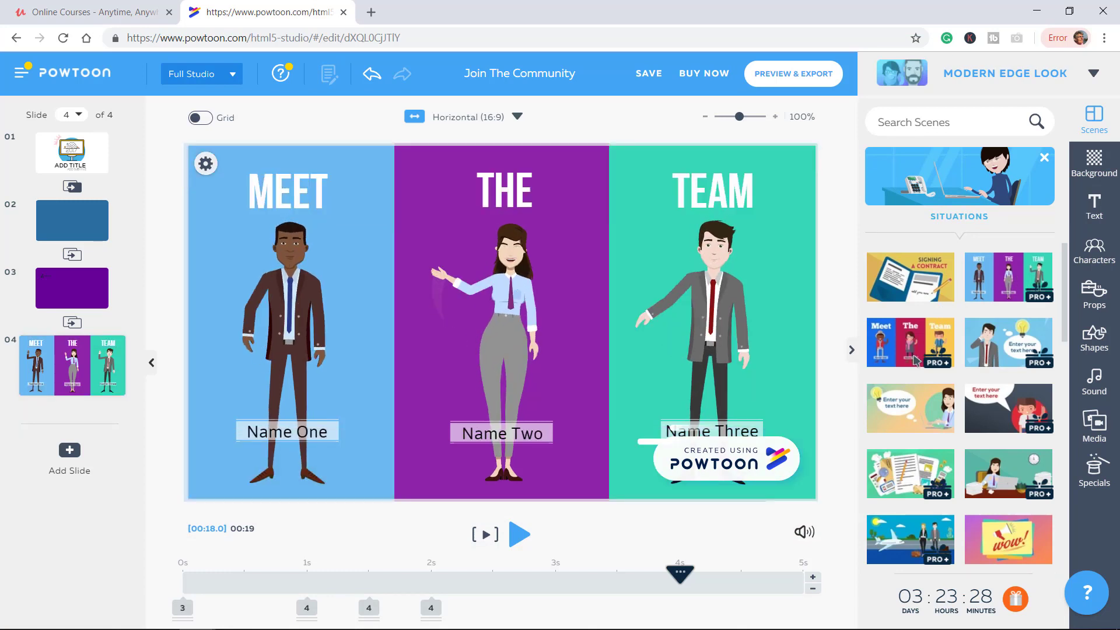
# Look through the Calls to Action scenes and apply the Outros scene "Insert your text HERE" with two laptop users to slide 4
pyautogui.click(1005, 492)
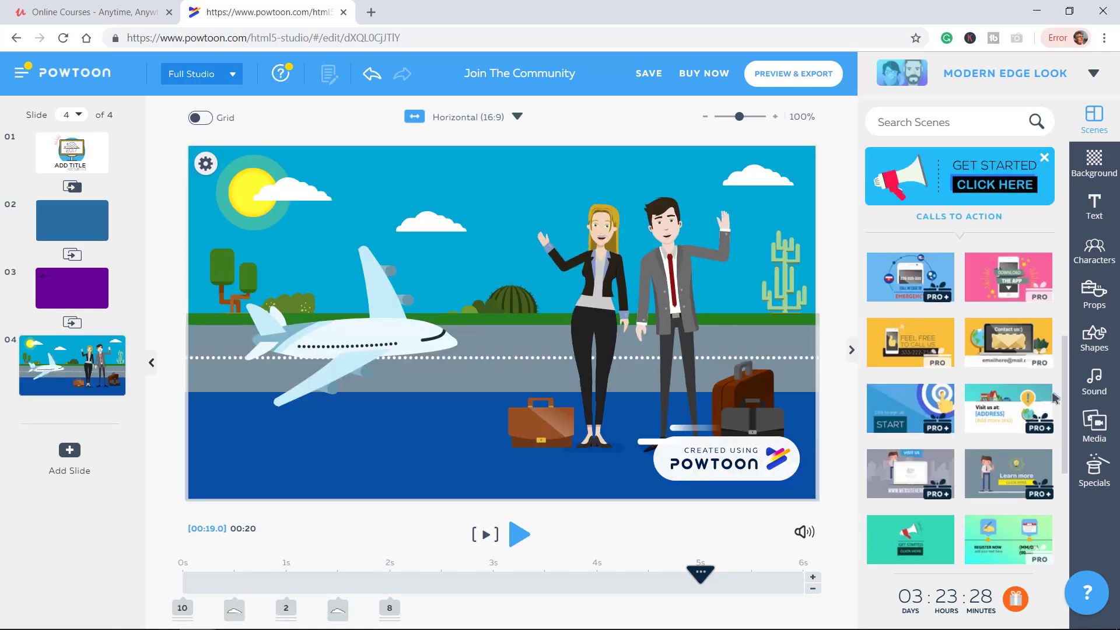
pyautogui.scroll(-5, 1050, 513)
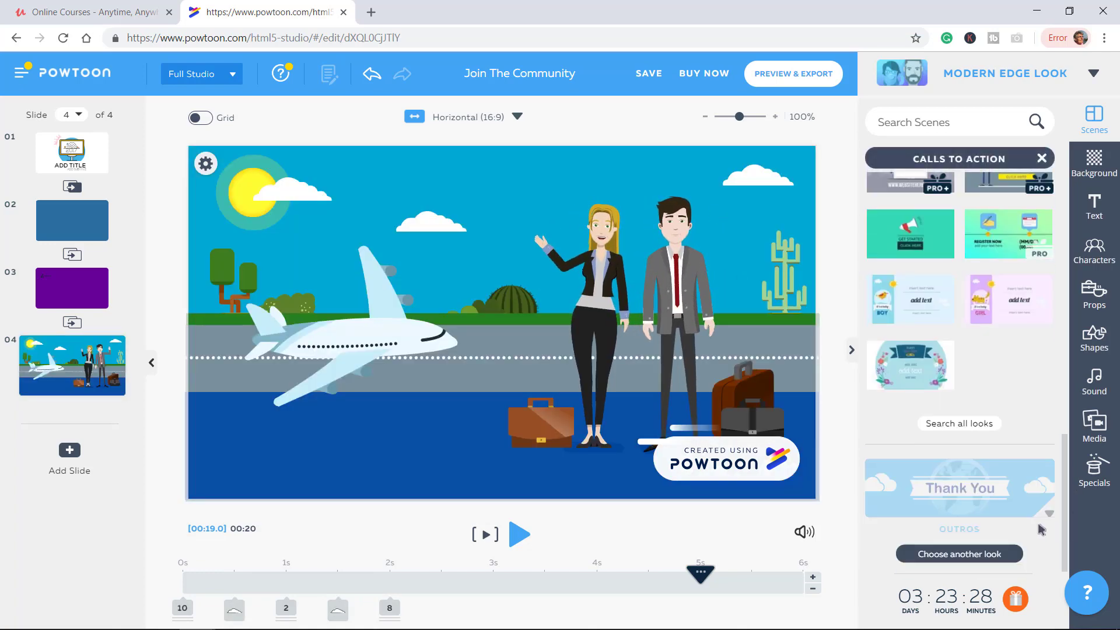
pyautogui.click(925, 485)
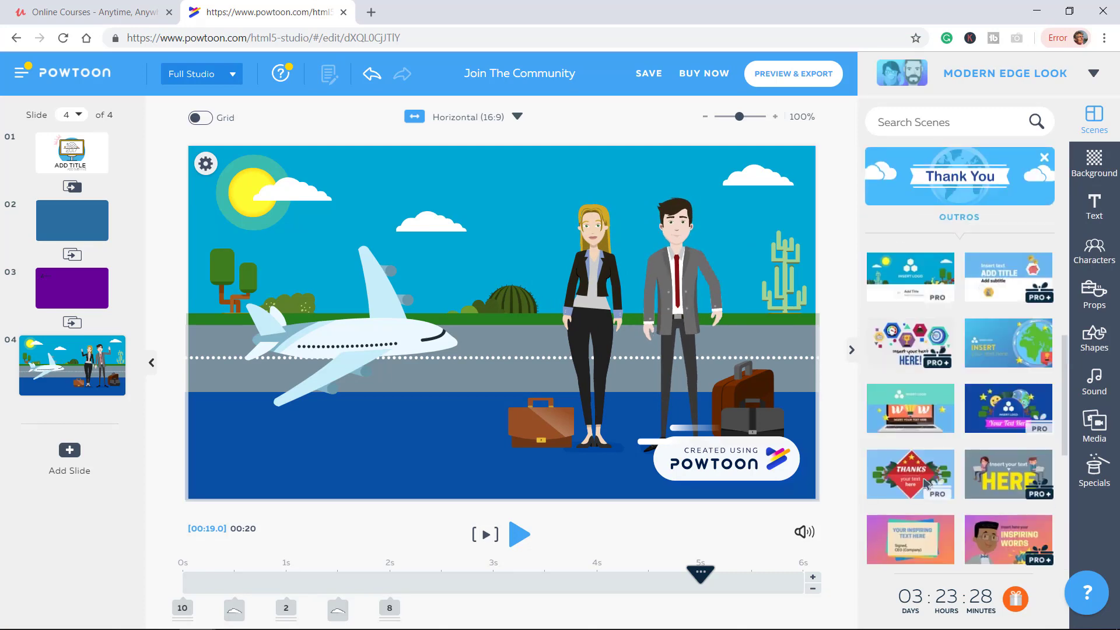
pyautogui.click(1004, 465)
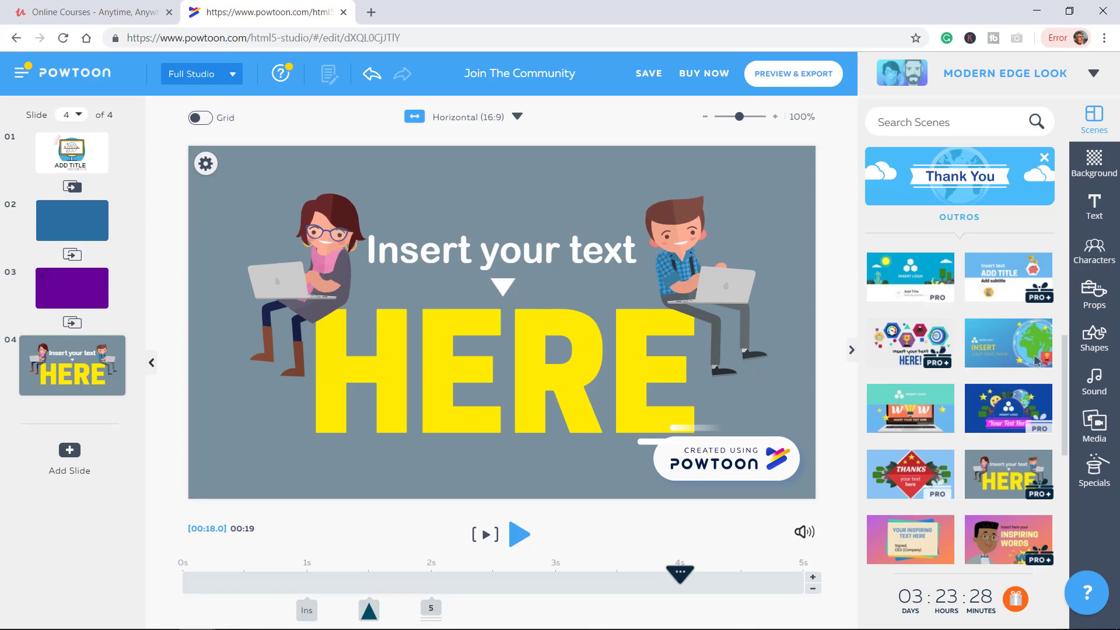
# Look through the Modern Edge look's text, characters, props including Transport, shapes, sound, media and specials
pyautogui.click(1095, 204)
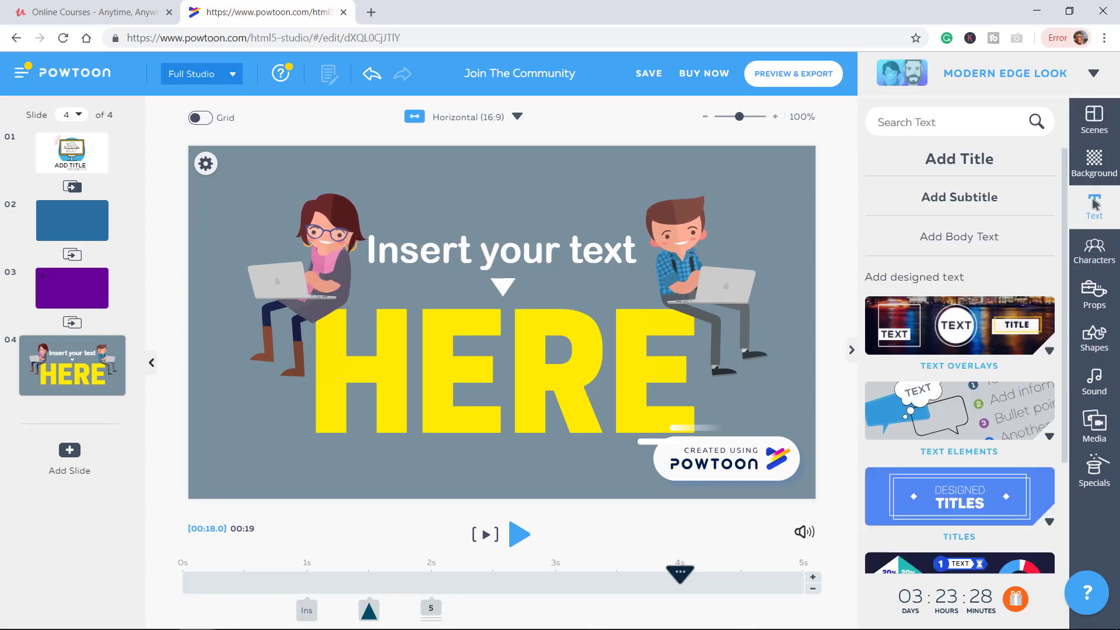
pyautogui.click(1097, 251)
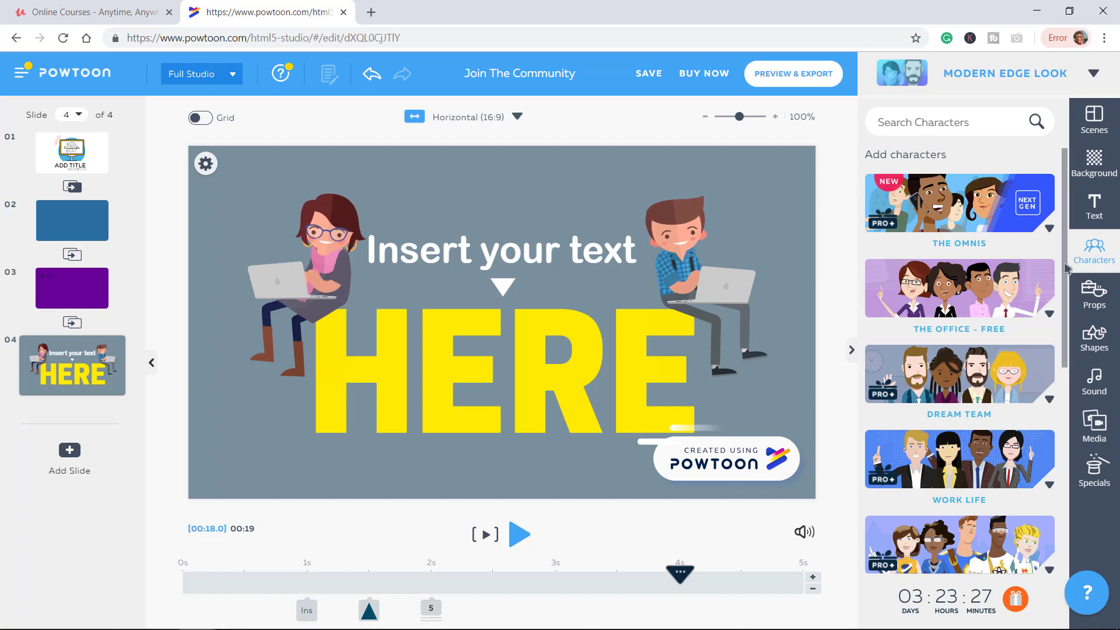
pyautogui.scroll(-5, 1069, 337)
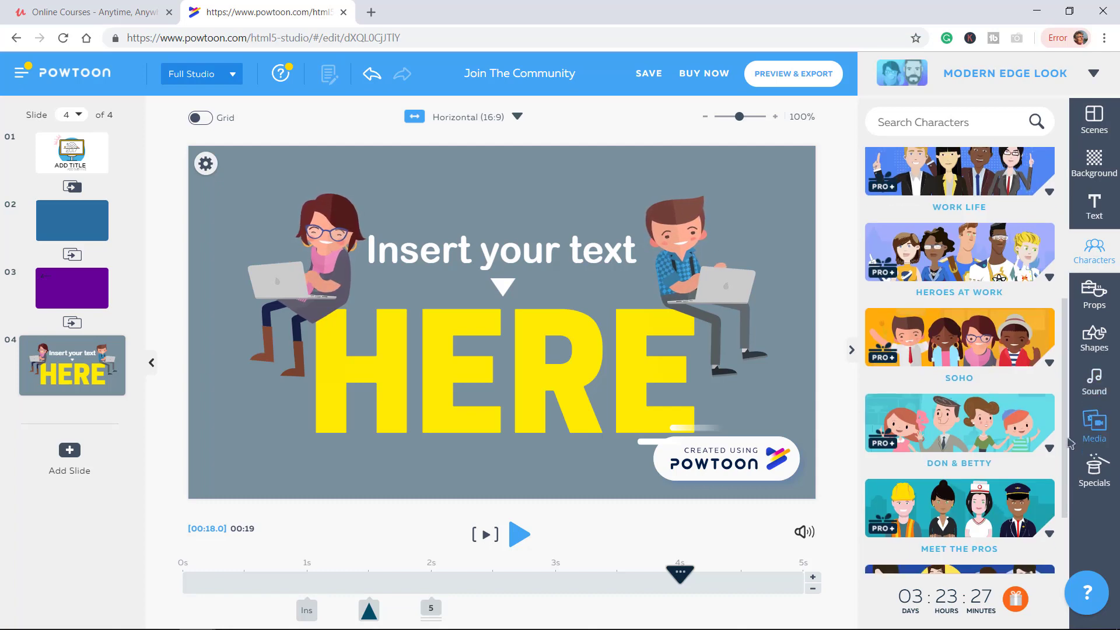
pyautogui.moveTo(1071, 443); pyautogui.dragTo(1069, 490)
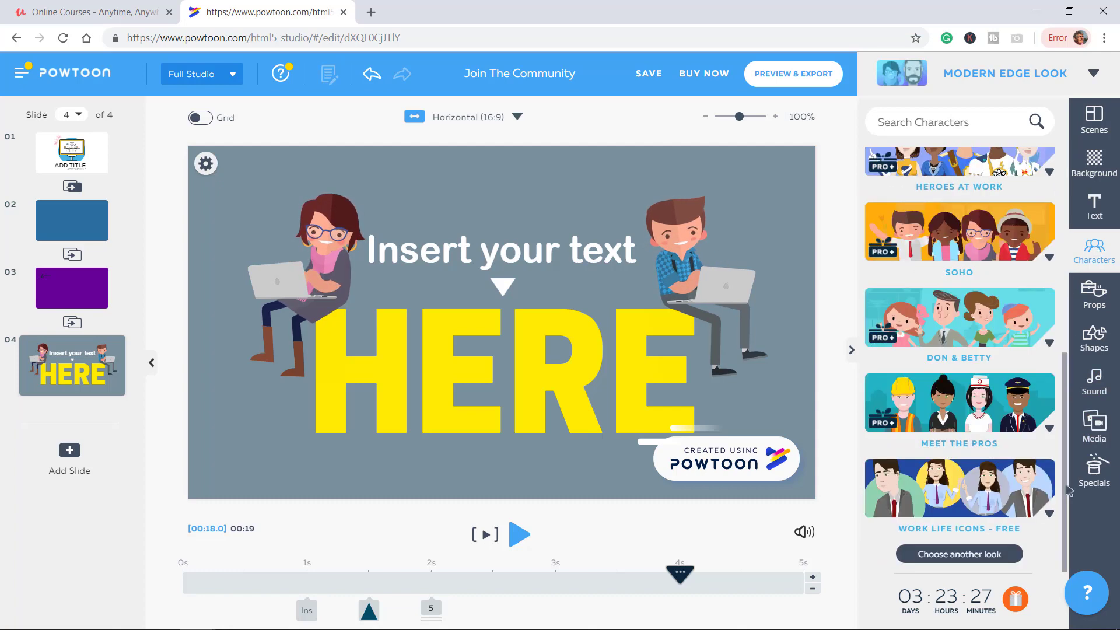
pyautogui.click(1094, 292)
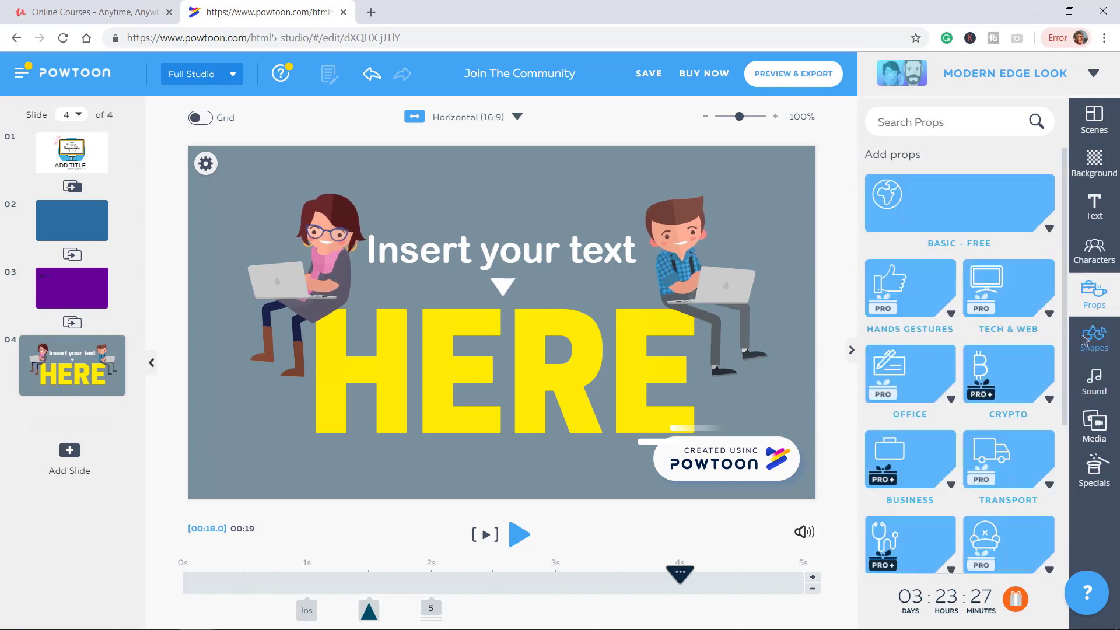
pyautogui.click(1011, 470)
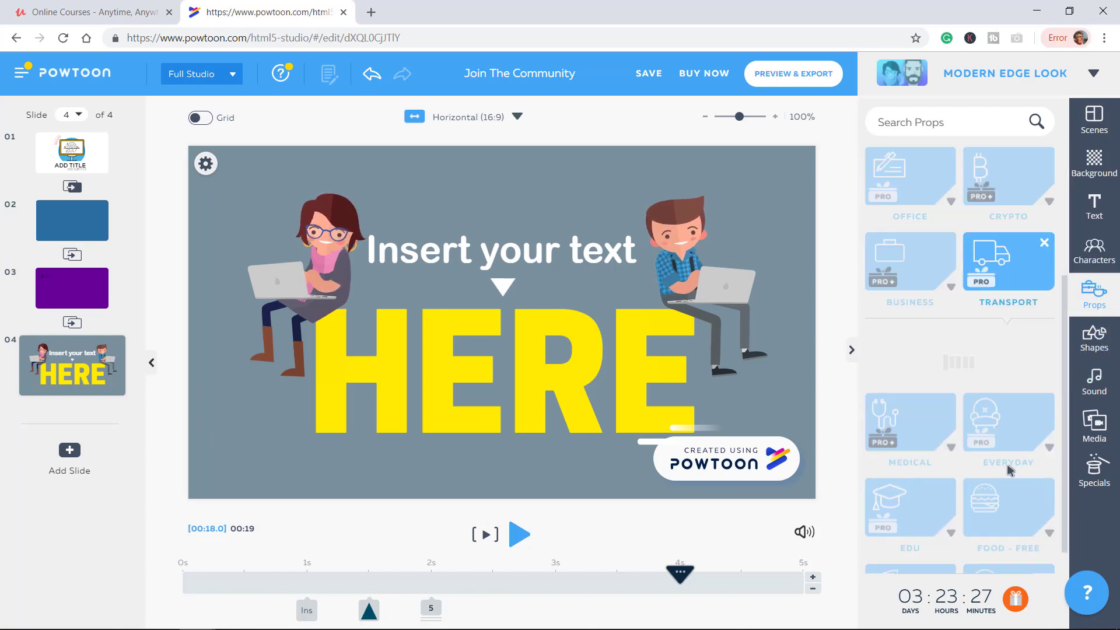
pyautogui.click(1094, 350)
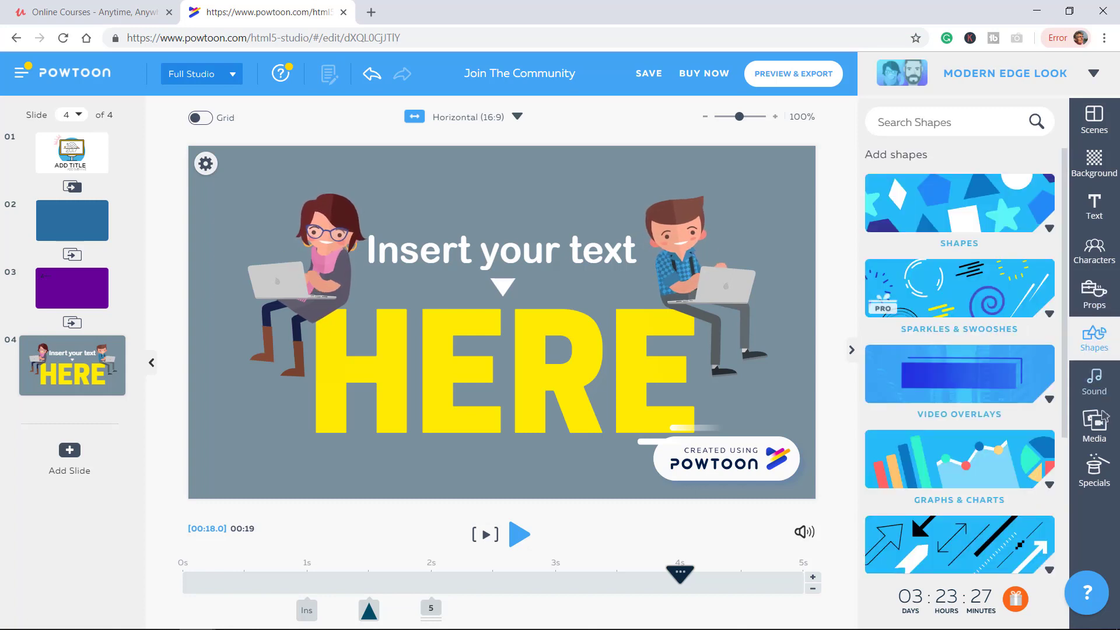
pyautogui.click(1094, 380)
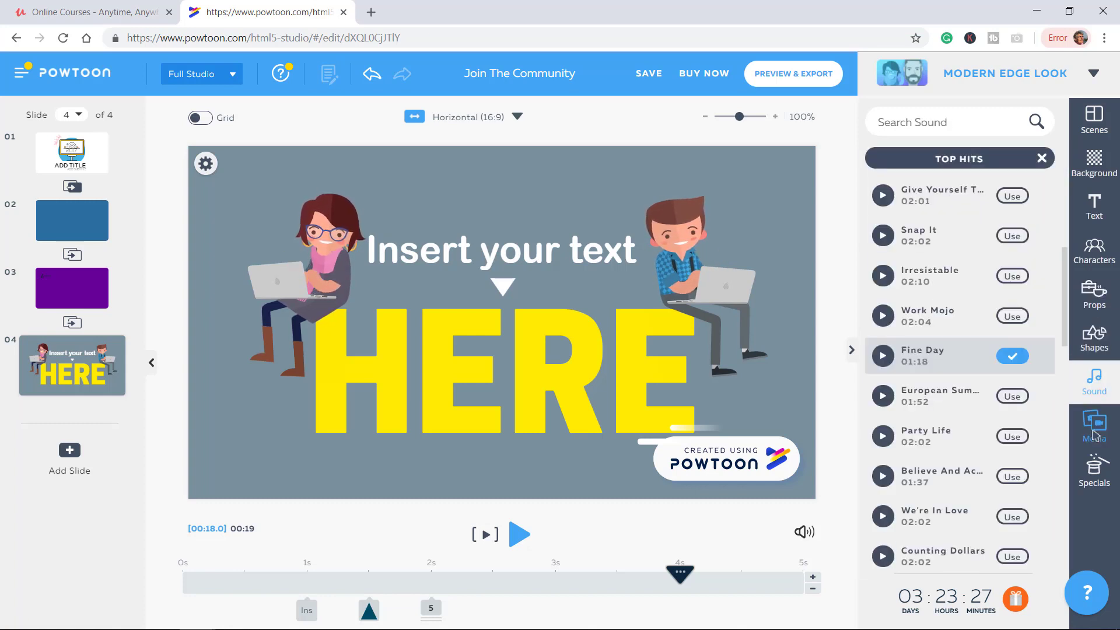
pyautogui.click(1094, 432)
pyautogui.click(1100, 478)
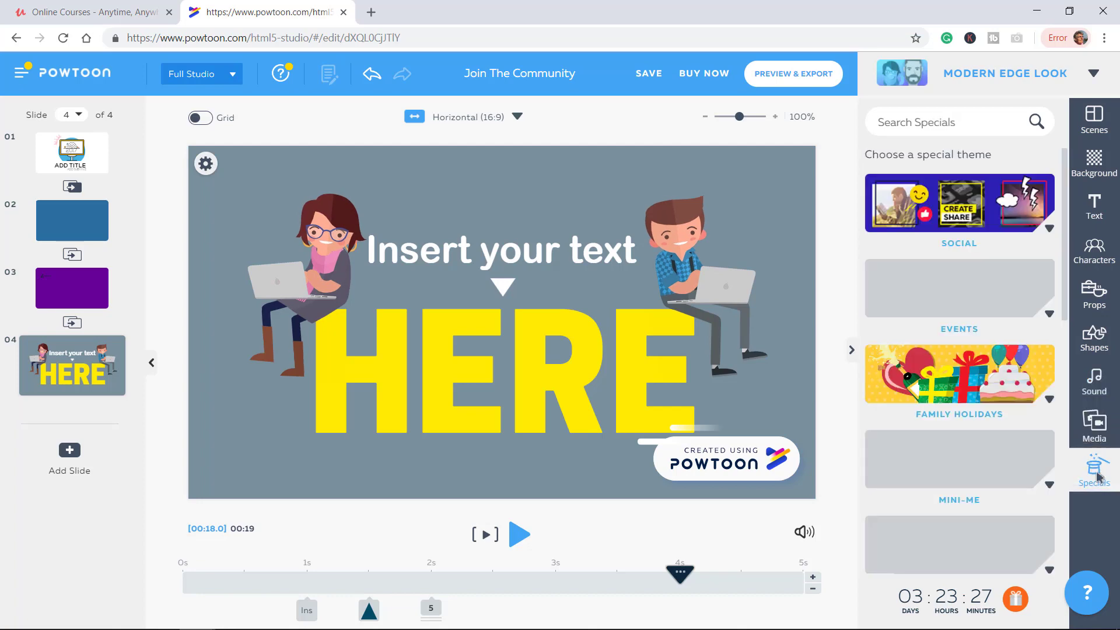
# Switch the look to Real and show its scene collections
pyautogui.click(1094, 77)
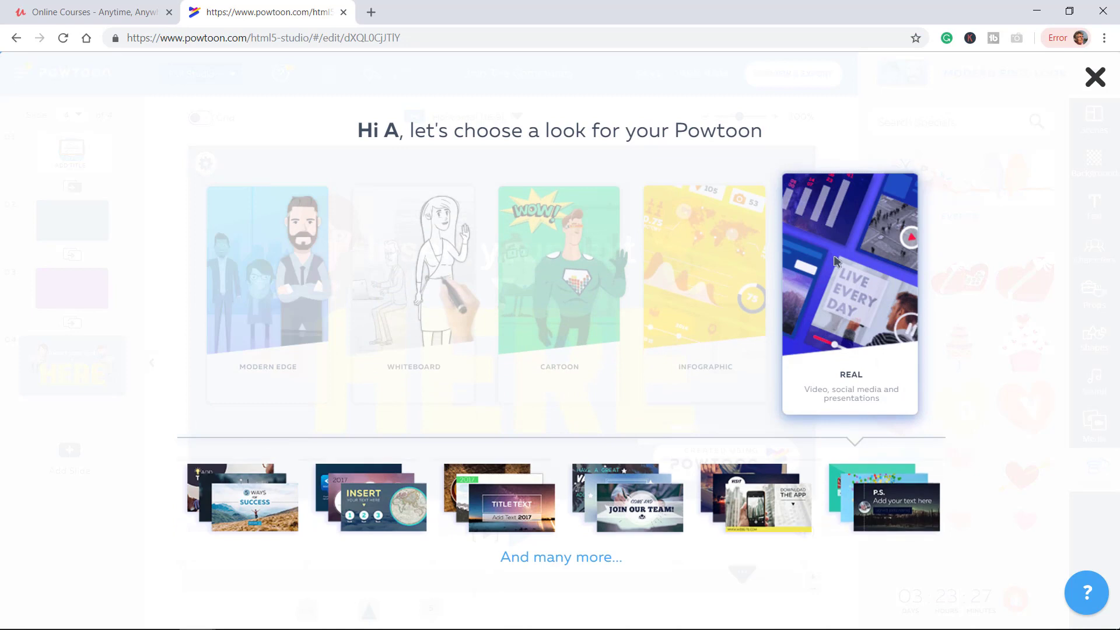
pyautogui.click(834, 257)
pyautogui.click(1094, 113)
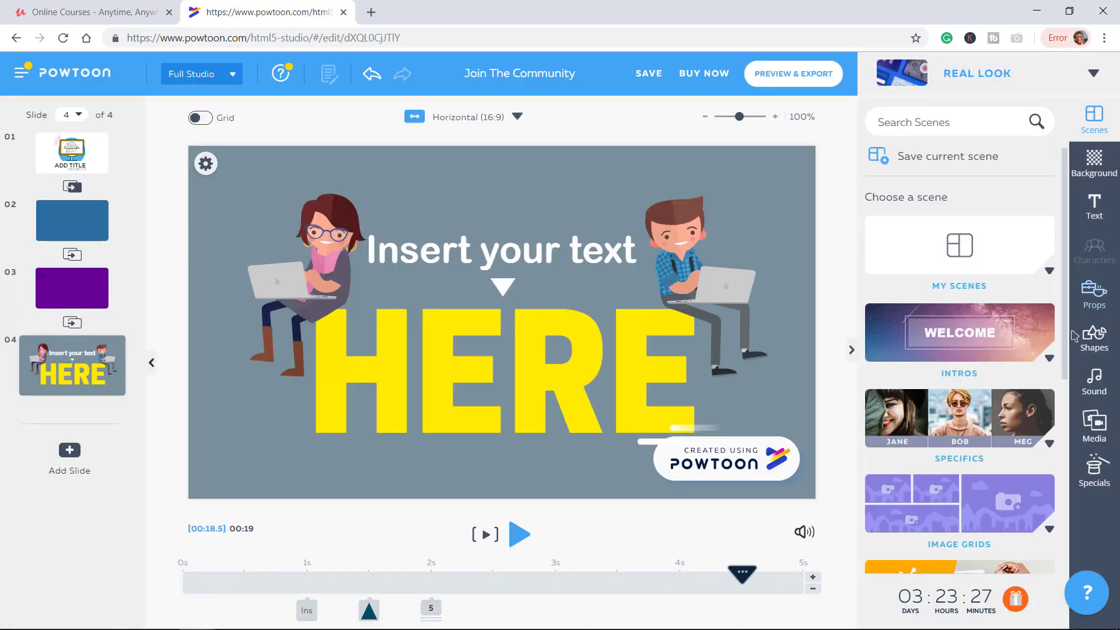
# Apply the Real look's Intros scene "ADD TITLE" with the laptop photo to slide 4 and preview the slide
pyautogui.click(997, 335)
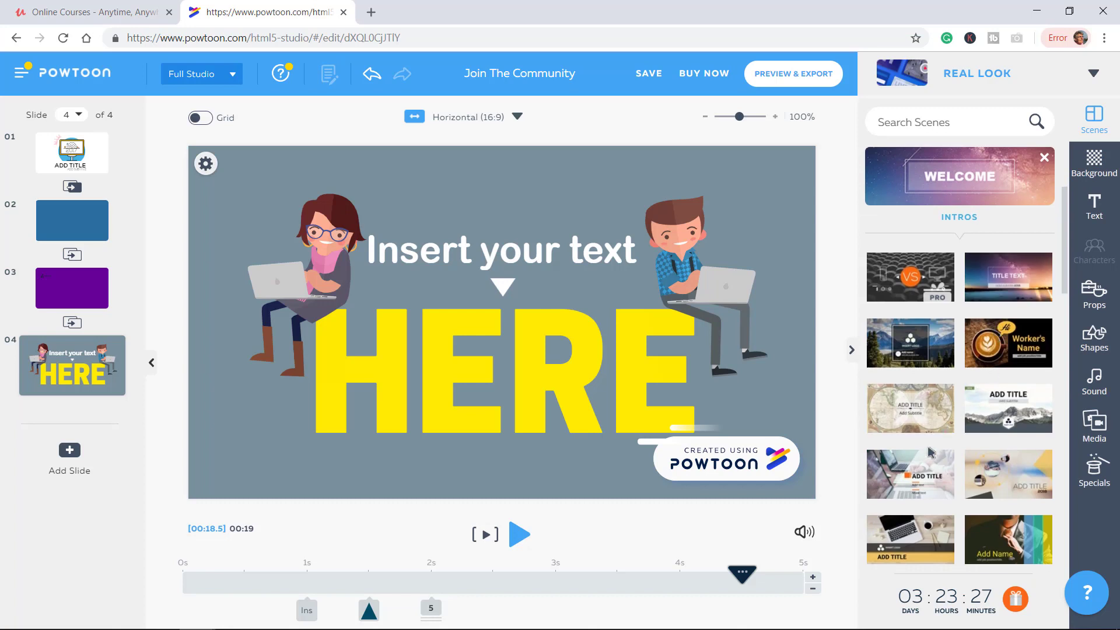
pyautogui.click(908, 477)
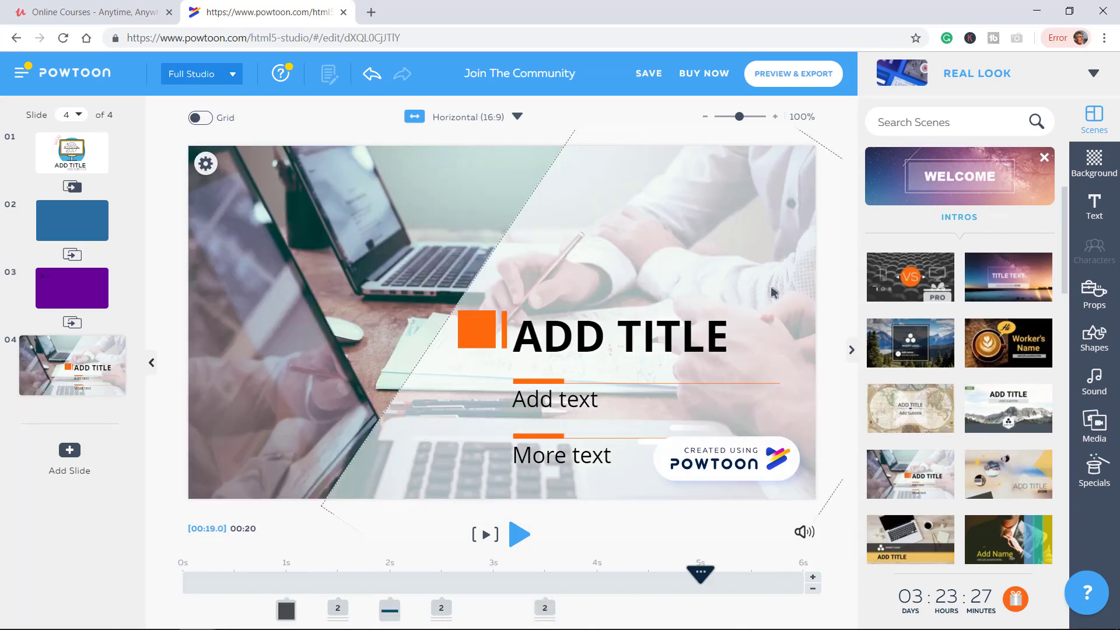
pyautogui.click(482, 538)
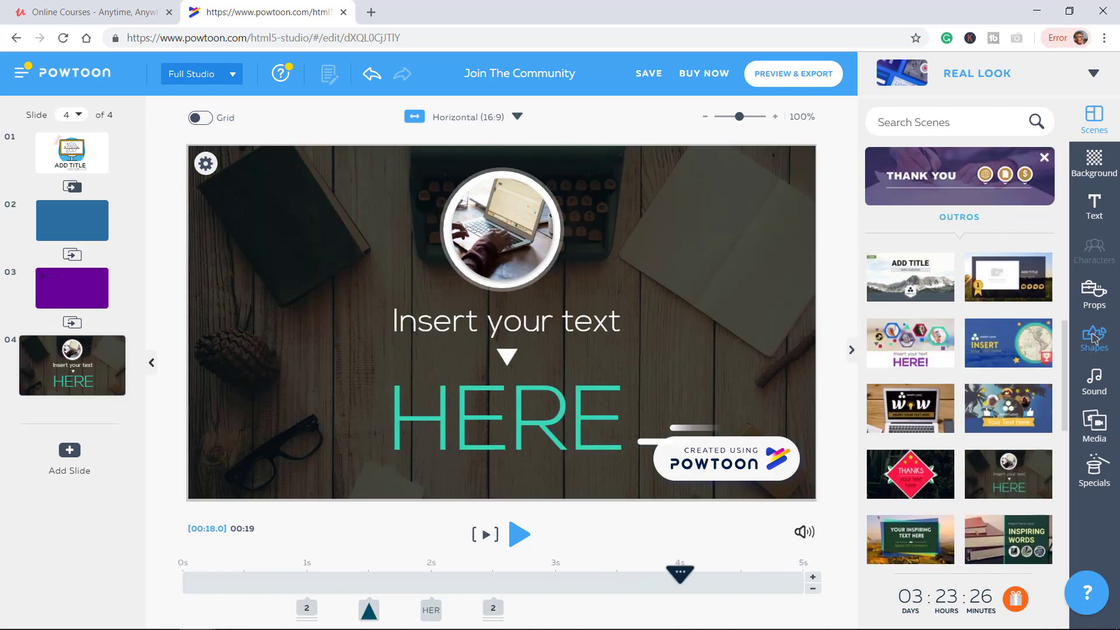
# Look through the Real look's props, including Tech & Web, and its shapes and sound options
pyautogui.click(1093, 290)
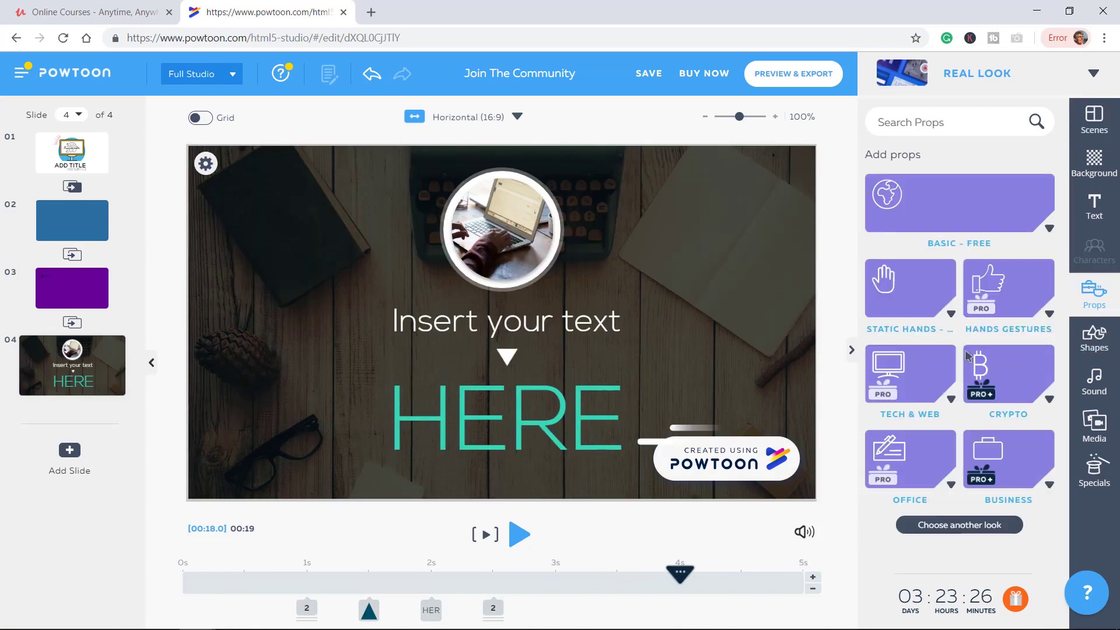
pyautogui.click(900, 385)
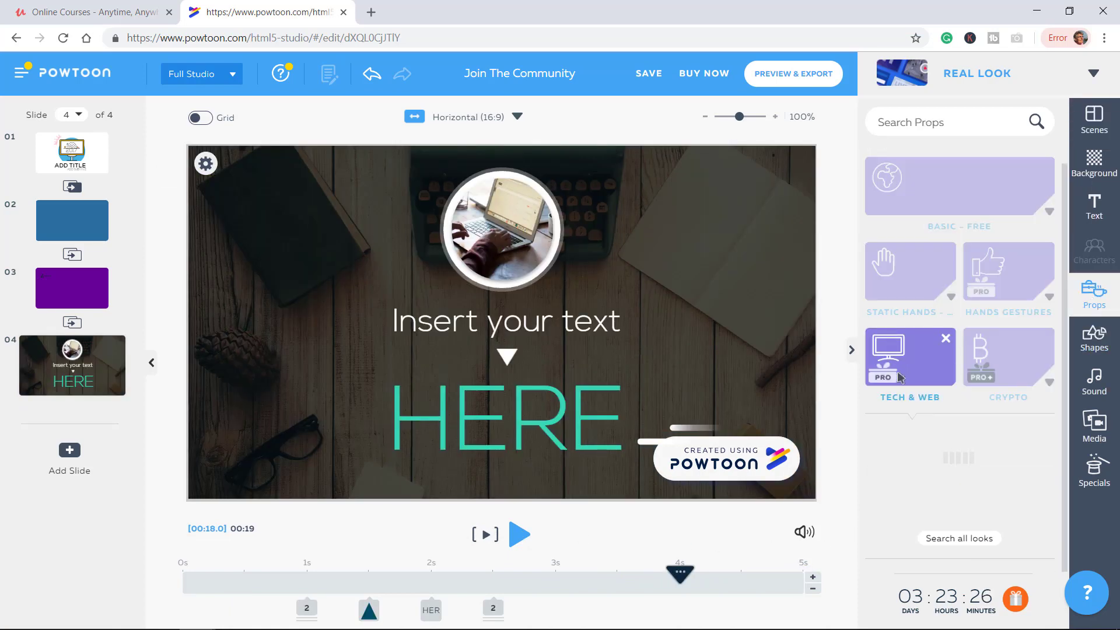
pyautogui.click(1089, 343)
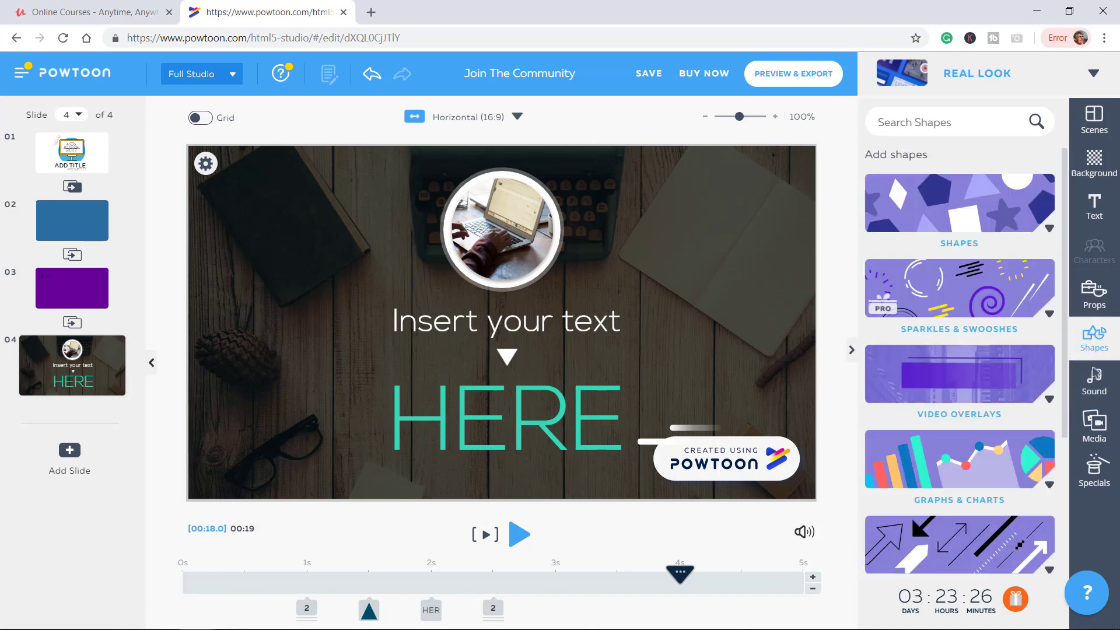
pyautogui.click(1095, 381)
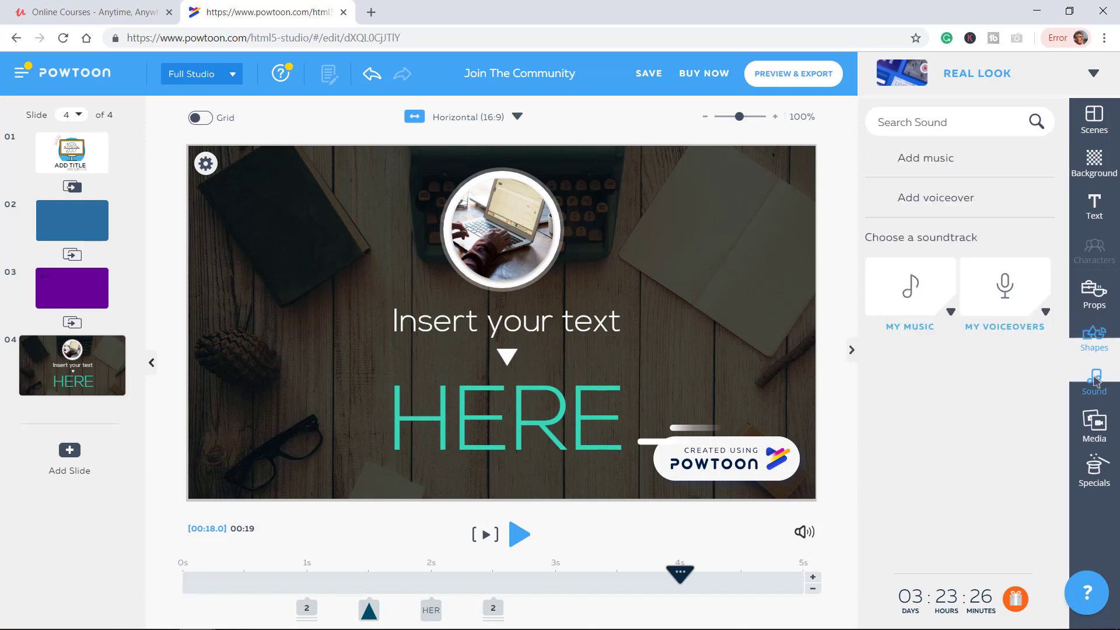
# Add the underwater sunrays video from the free Storyblocks video backgrounds to slide 4 and preview the slide
pyautogui.click(1094, 424)
pyautogui.click(963, 419)
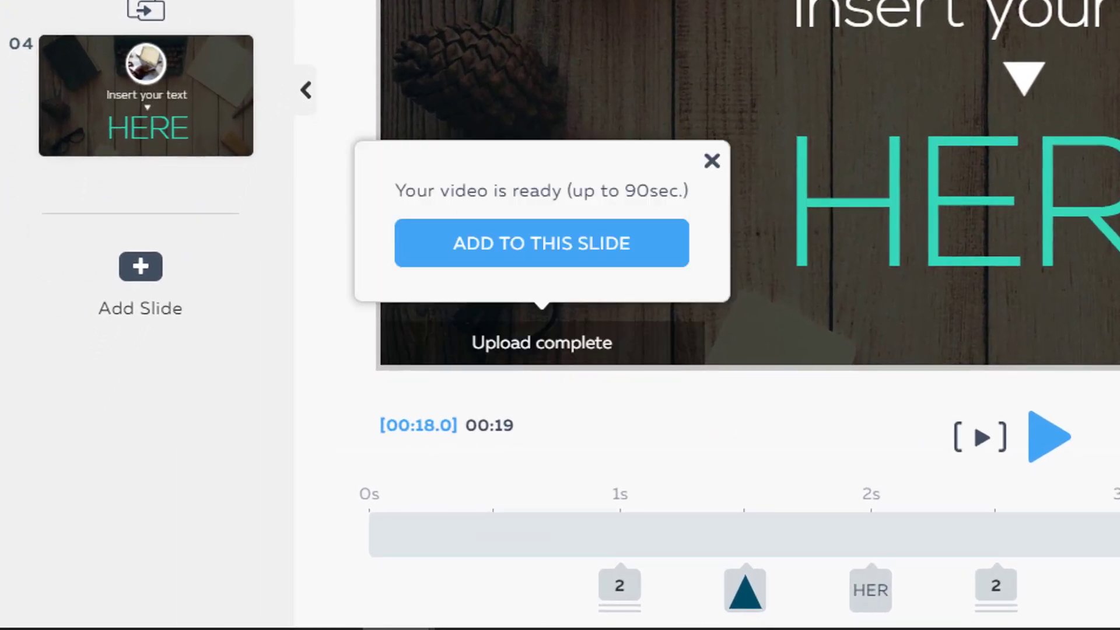
pyautogui.click(480, 245)
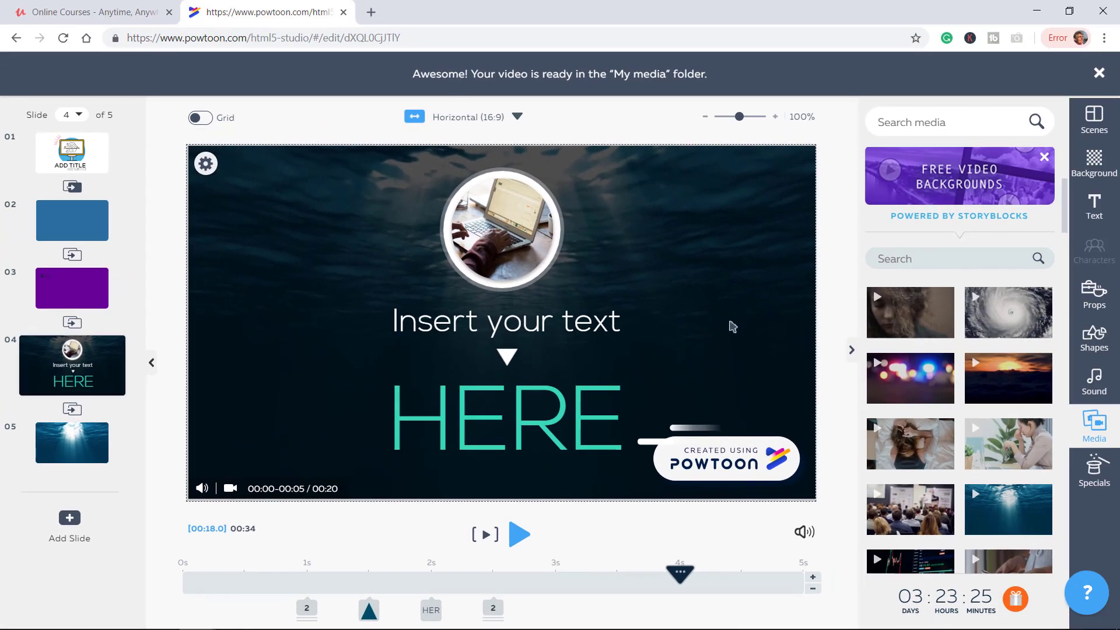
pyautogui.click(485, 536)
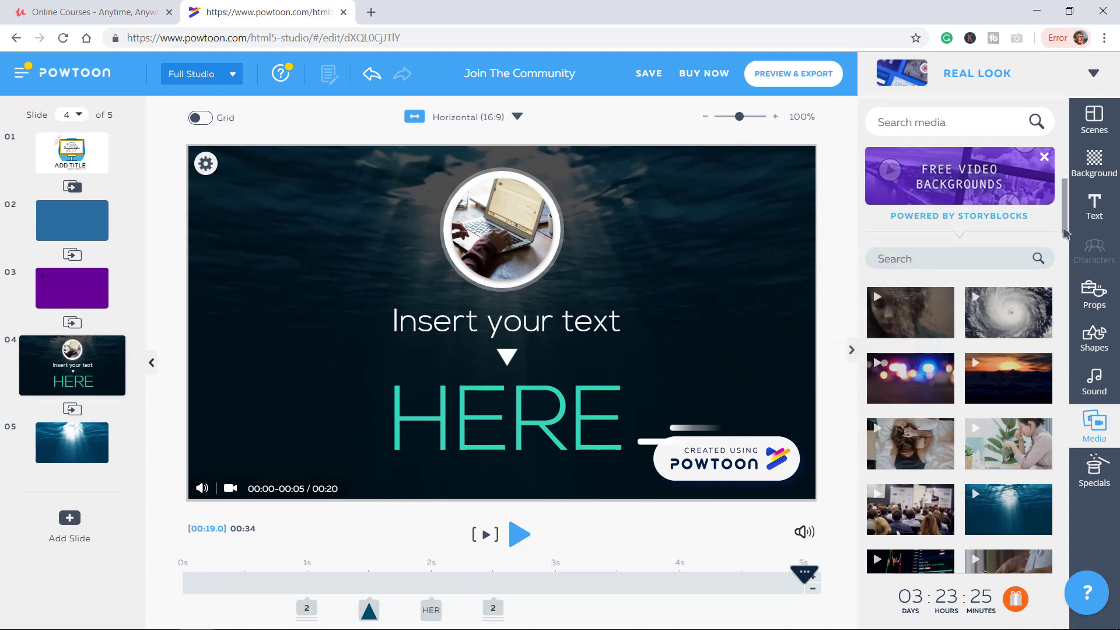
# Add the American flag video and the business handshake video from Storyblocks to slide 4 in turn, and preview the slide
pyautogui.moveTo(1063, 232); pyautogui.dragTo(1059, 422)
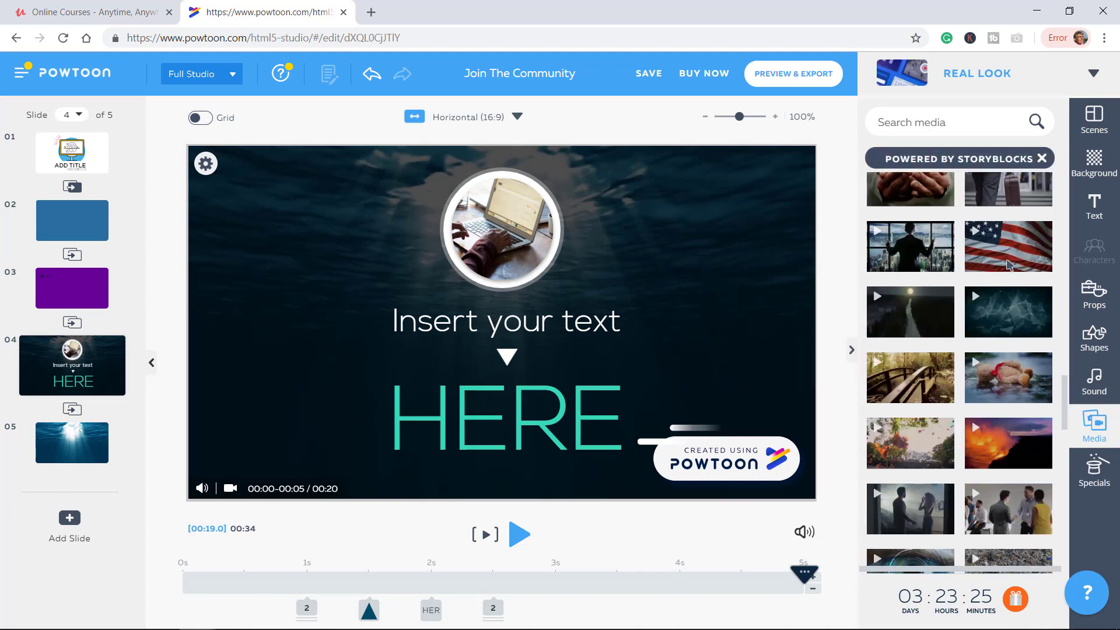
pyautogui.click(1010, 266)
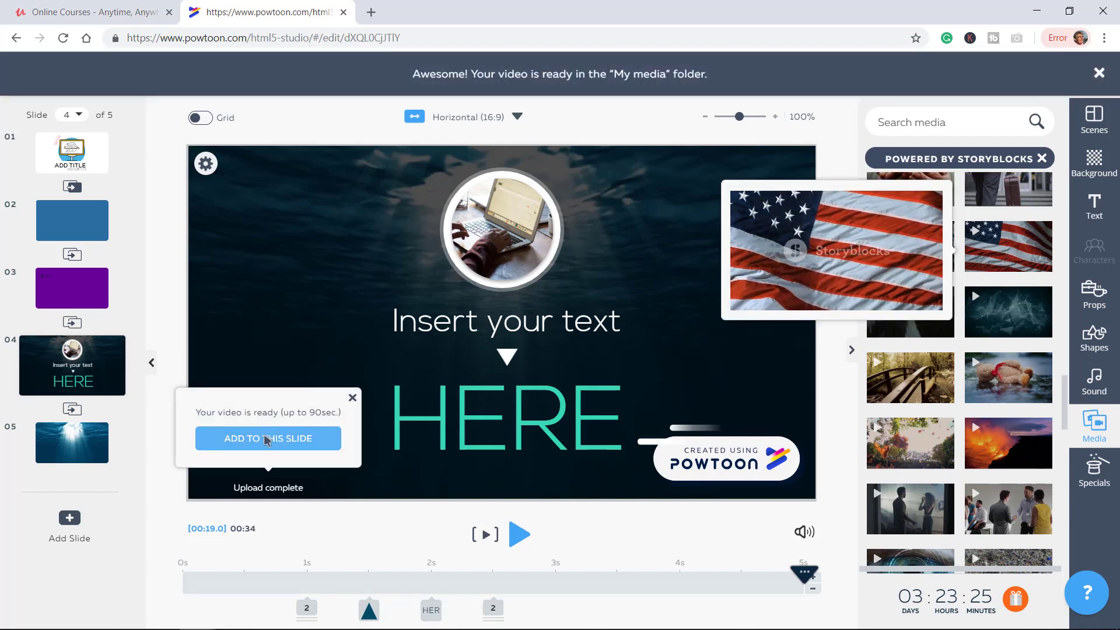
pyautogui.click(266, 439)
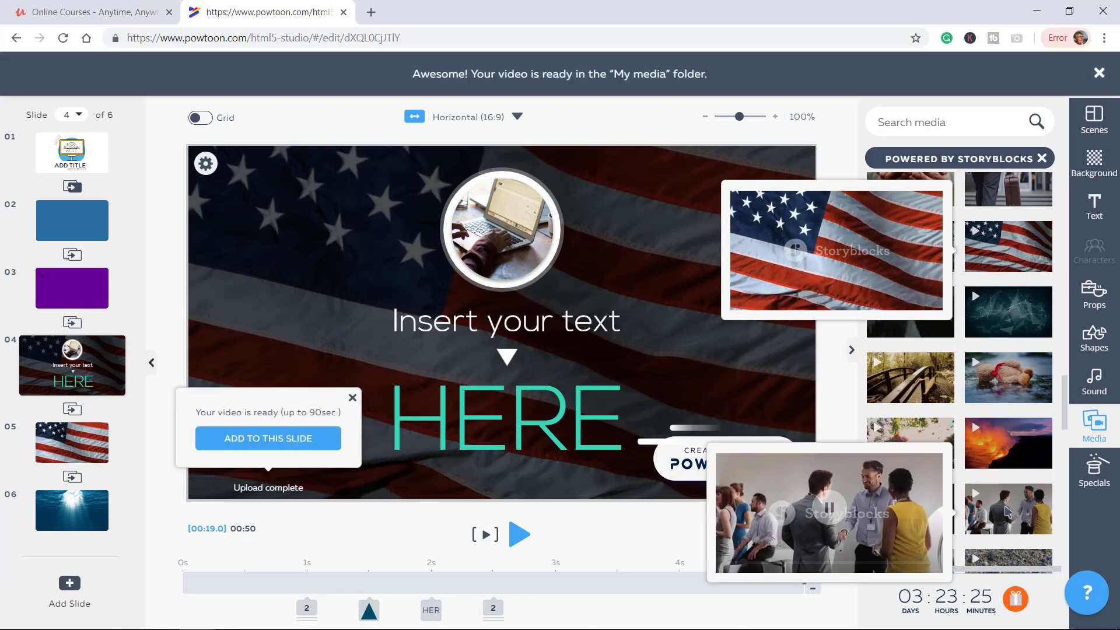
pyautogui.click(216, 441)
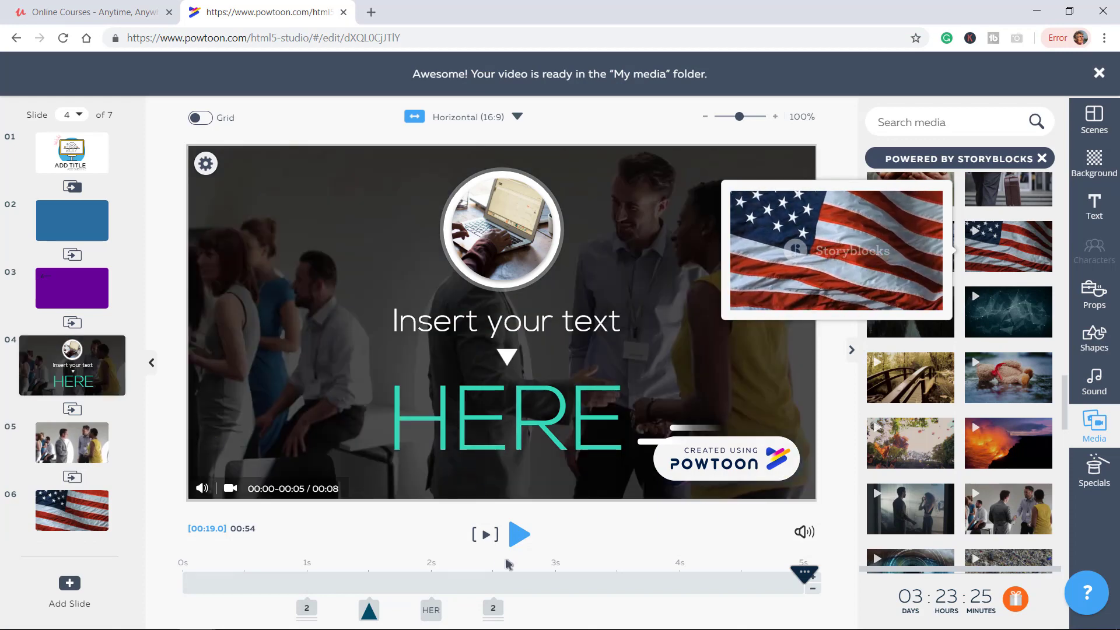
pyautogui.click(484, 534)
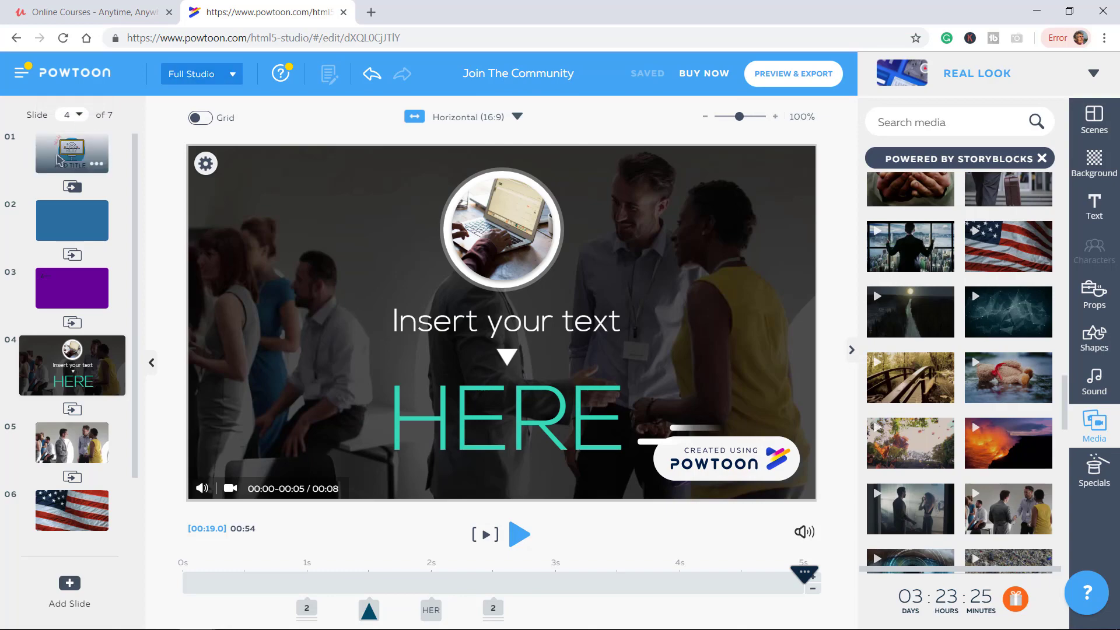
# Open slide 1, move its ADD TITLE text to 0s on the timeline and preview the slide
pyautogui.click(60, 160)
pyautogui.moveTo(133, 227); pyautogui.dragTo(136, 541)
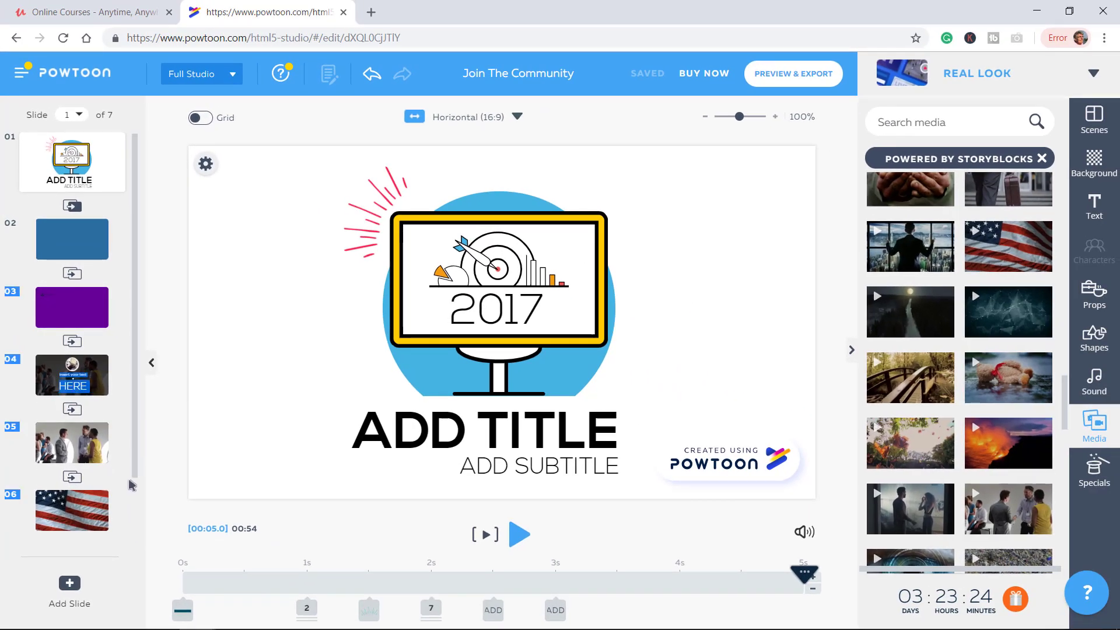
pyautogui.moveTo(133, 458); pyautogui.dragTo(96, 535)
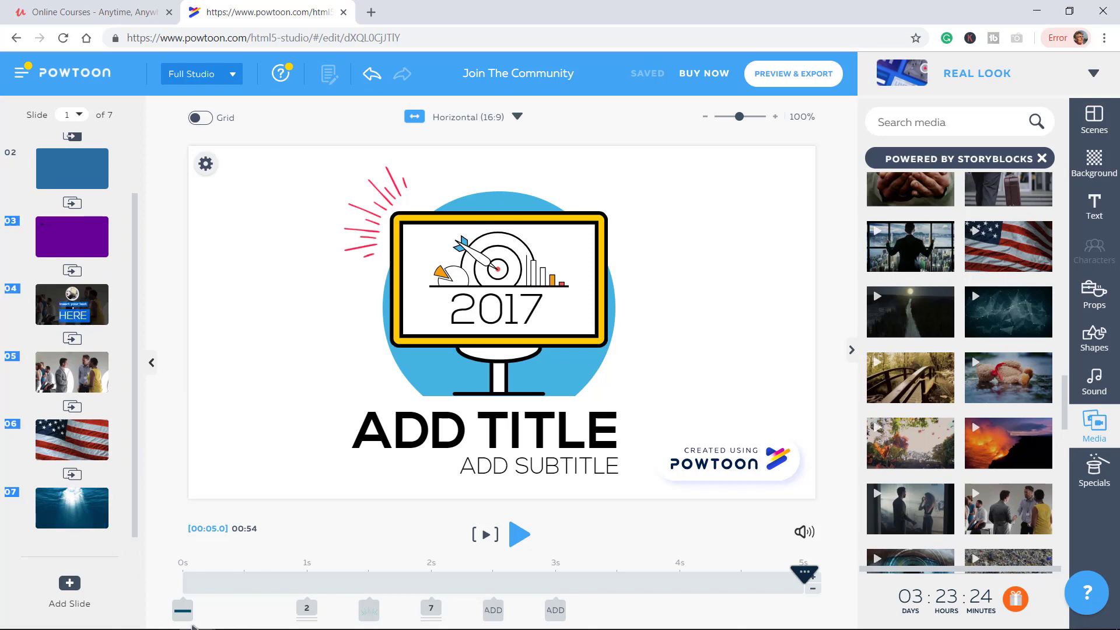
pyautogui.moveTo(183, 611)
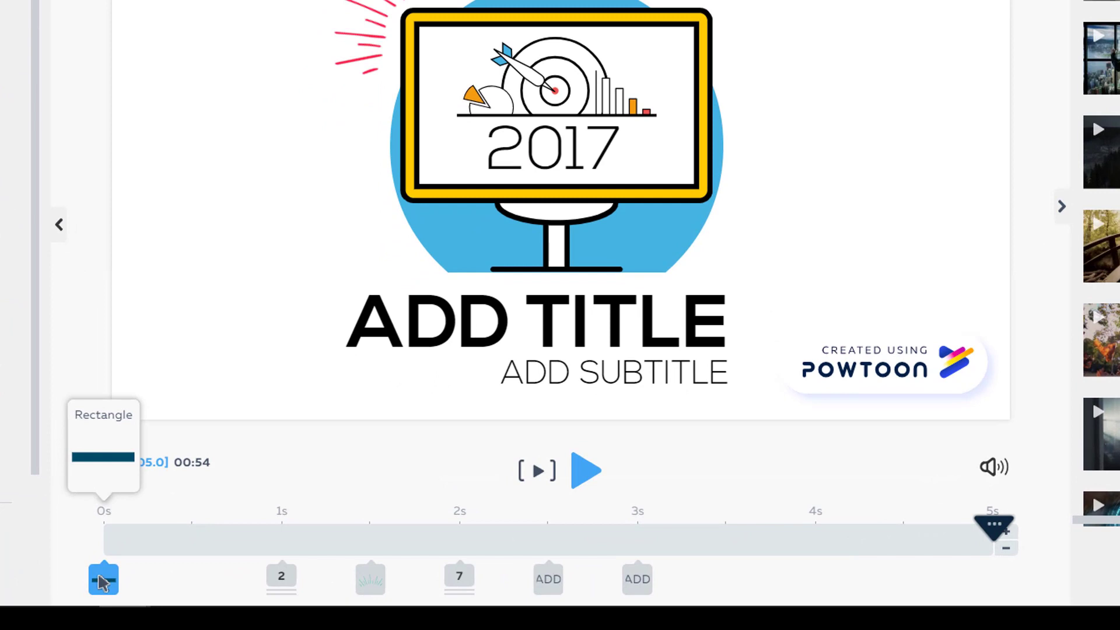
pyautogui.click(104, 580)
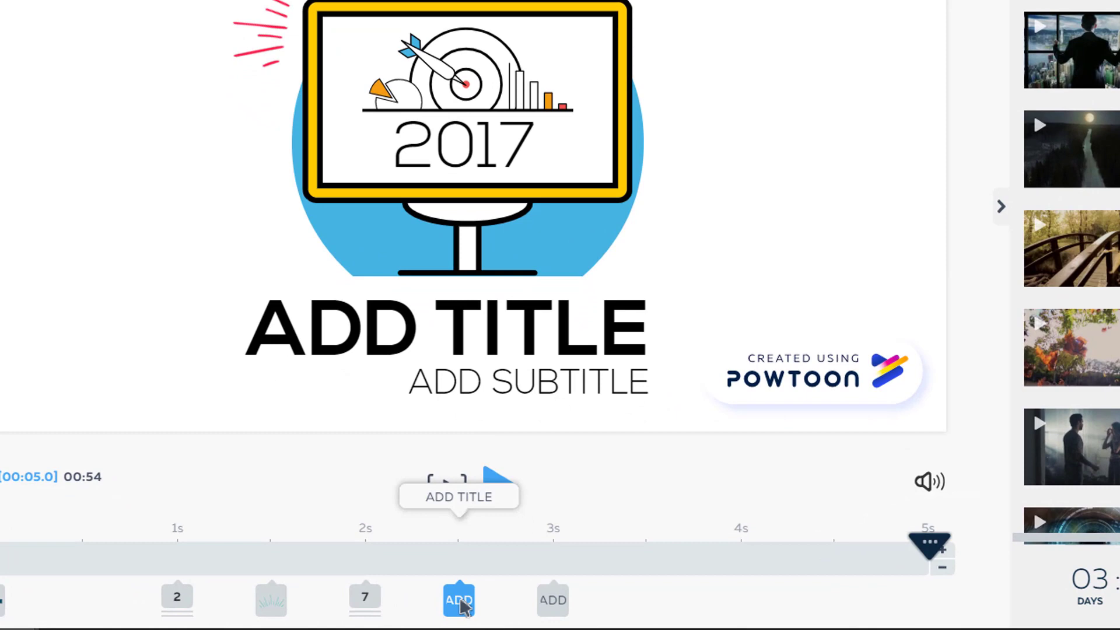
pyautogui.click(462, 603)
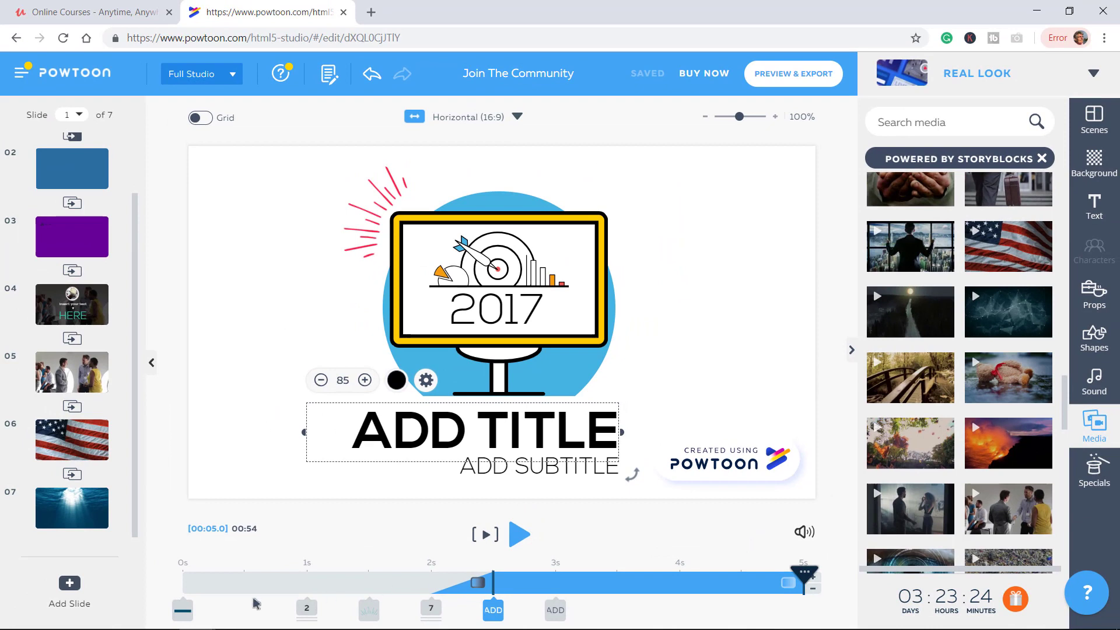
pyautogui.moveTo(253, 600); pyautogui.dragTo(180, 597)
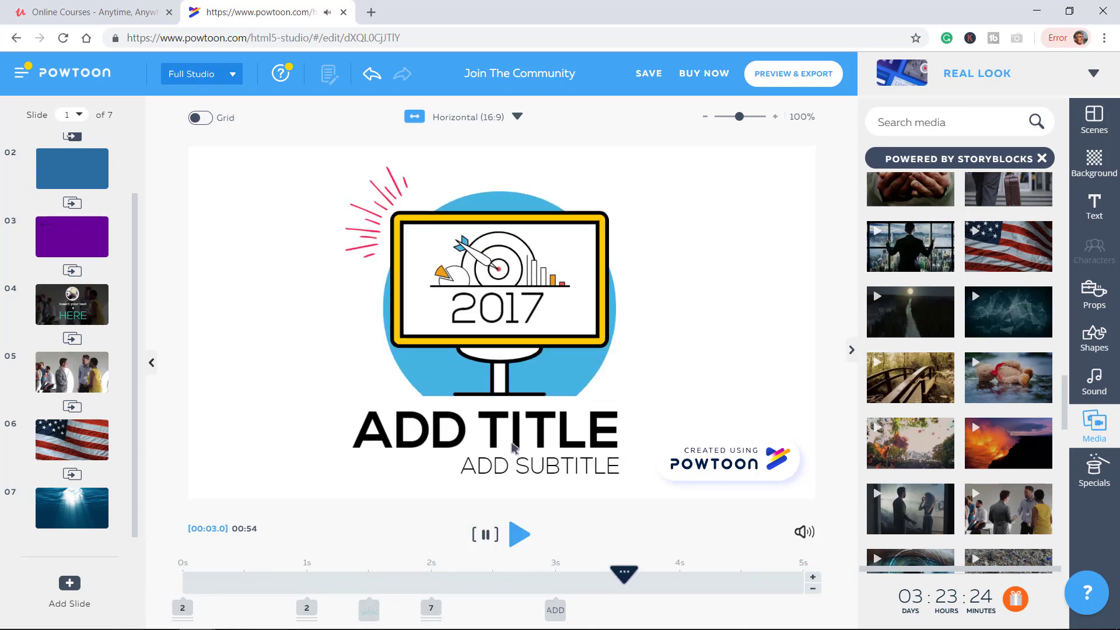
# Examine slide 1's timeline objects at 1s, 1.5s, 2s and 3s with their enter and exit effects, and preview the slide
pyautogui.click(307, 610)
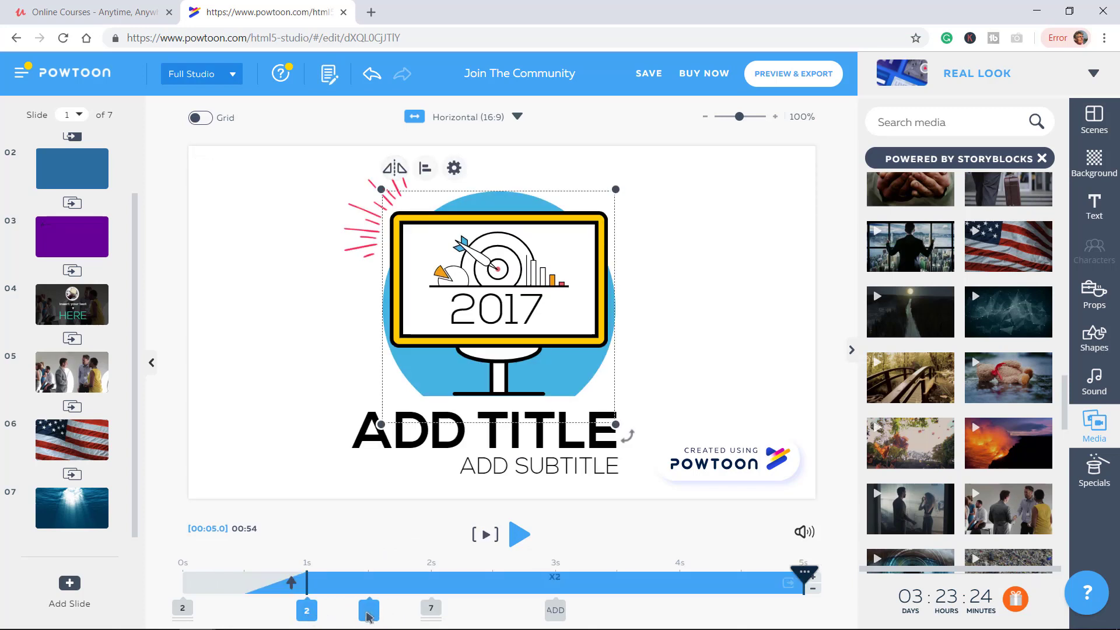
pyautogui.click(368, 611)
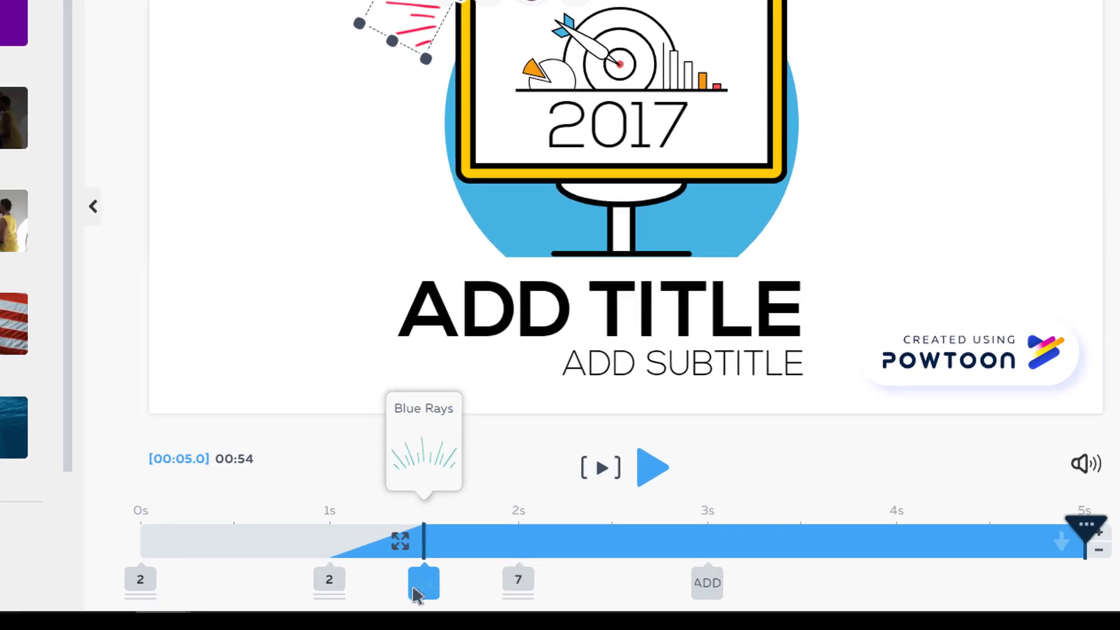
pyautogui.moveTo(320, 593)
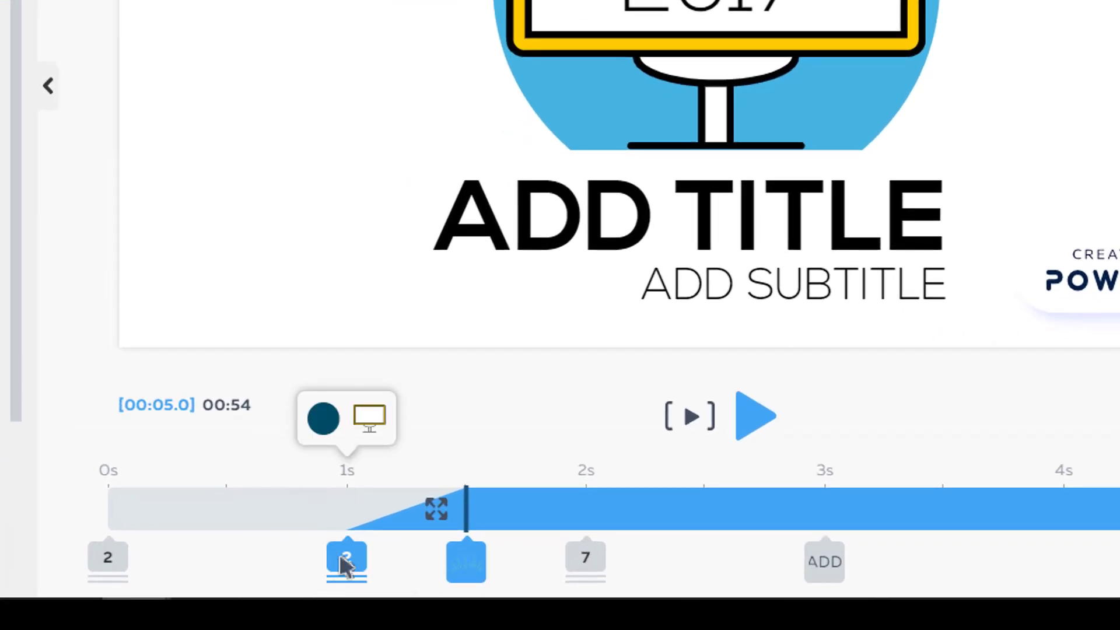
pyautogui.click(347, 562)
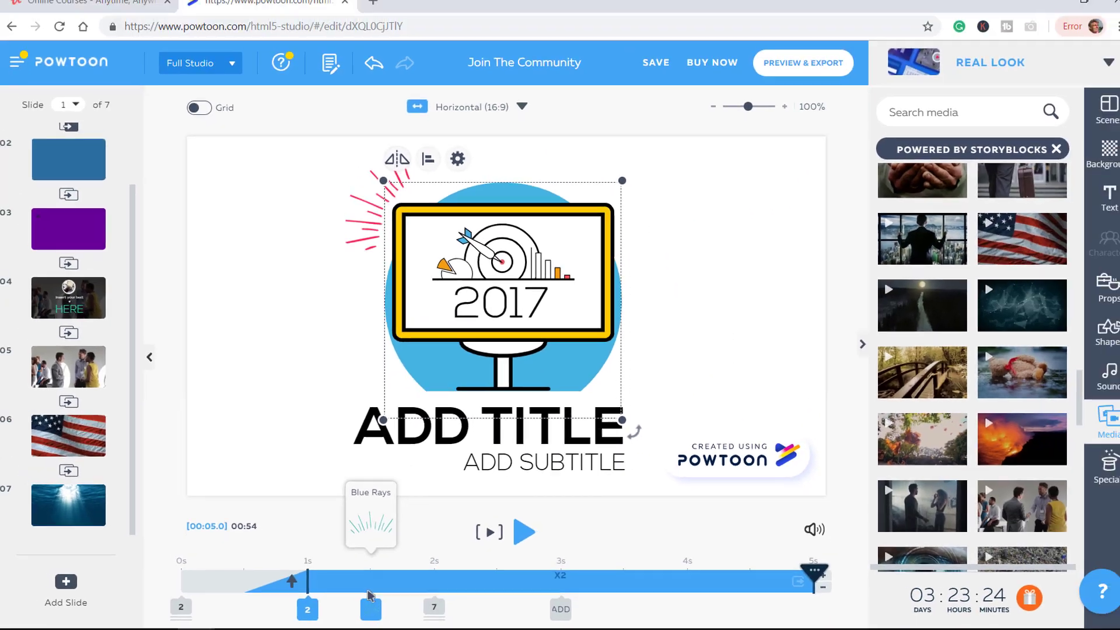
pyautogui.click(466, 561)
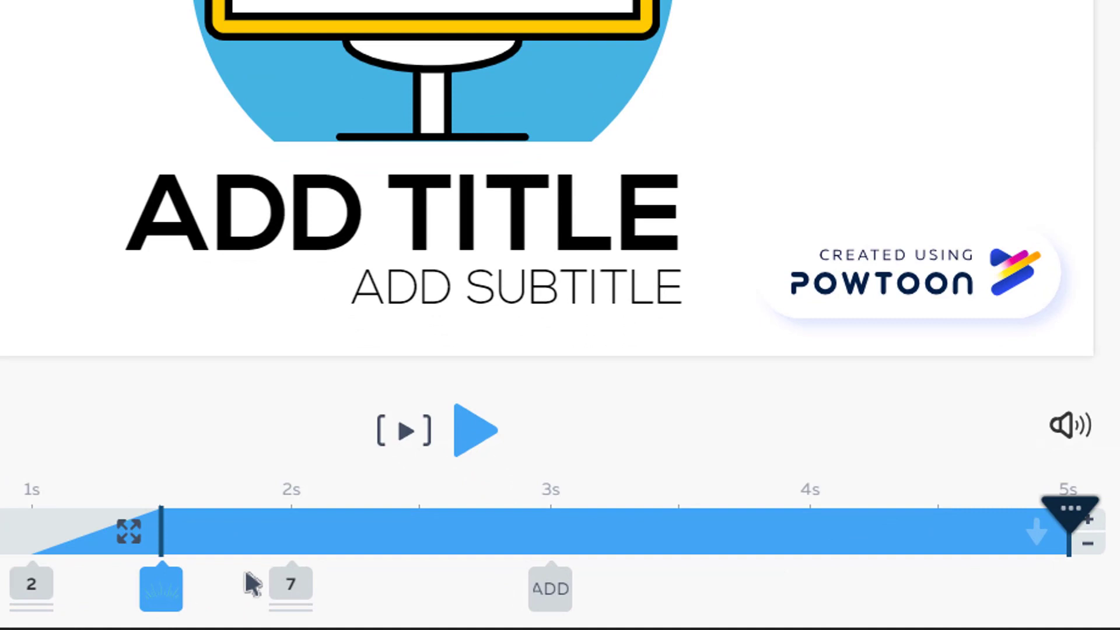
pyautogui.click(430, 608)
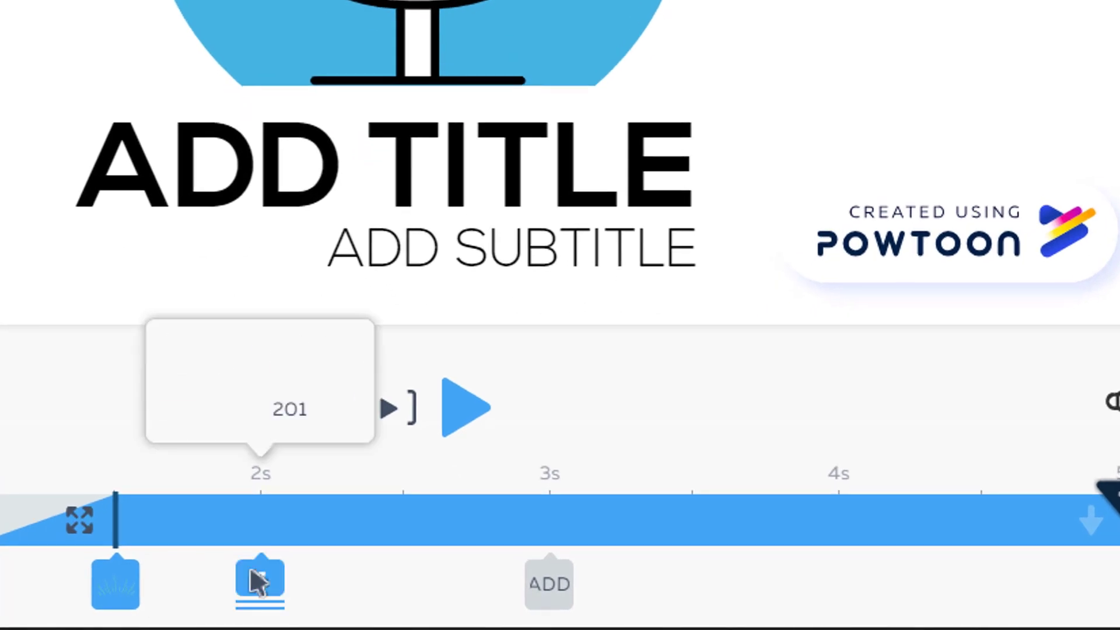
pyautogui.click(252, 573)
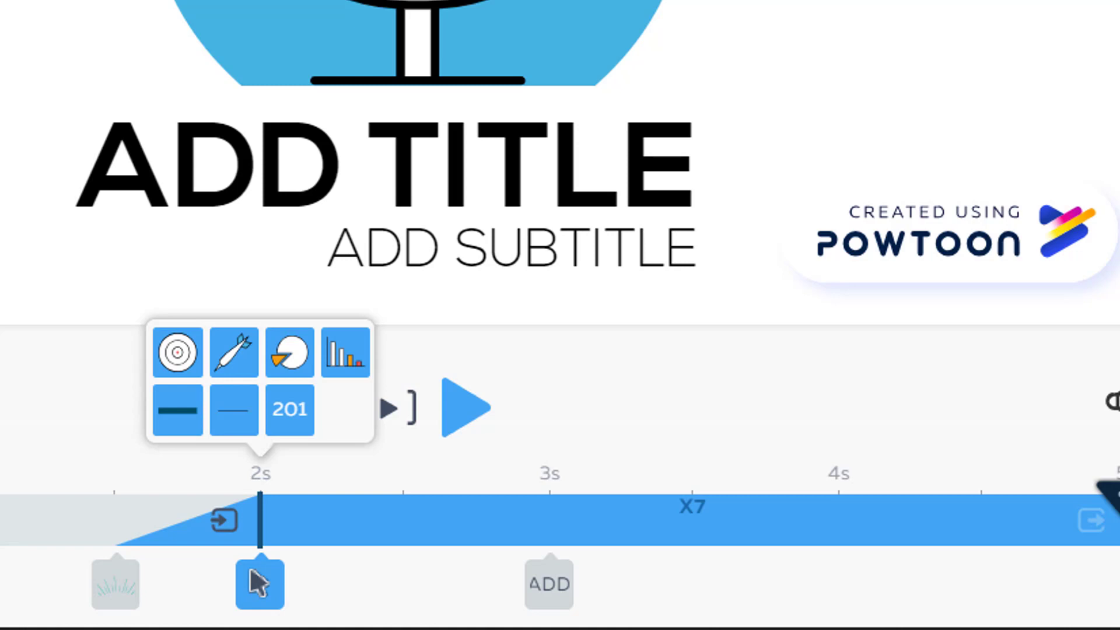
pyautogui.click(543, 586)
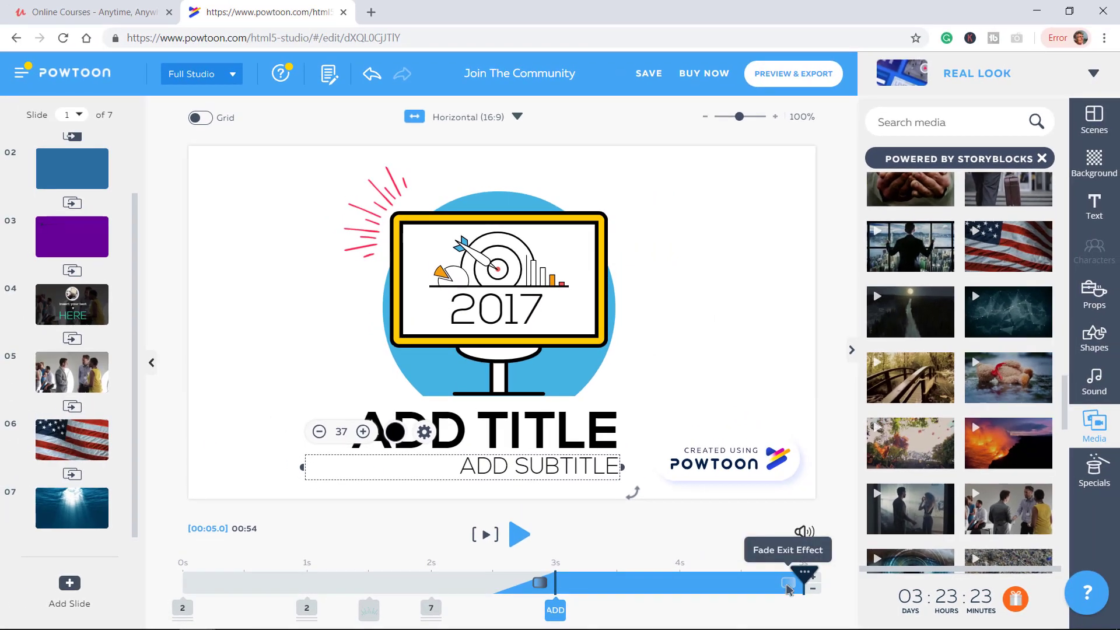
pyautogui.click(485, 535)
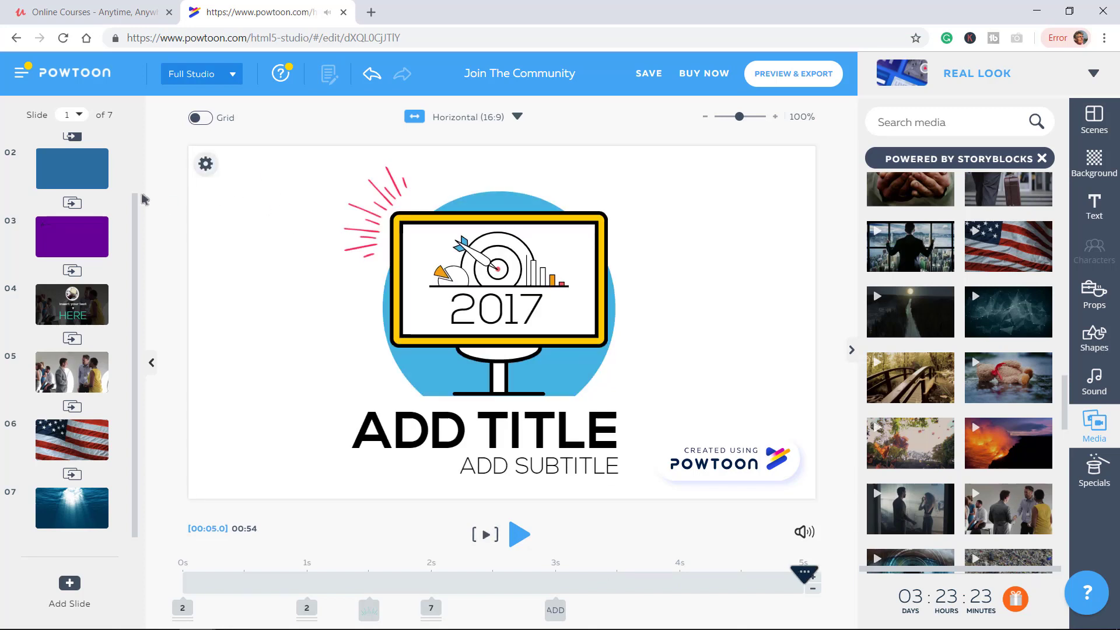
pyautogui.moveTo(134, 219); pyautogui.dragTo(142, 116)
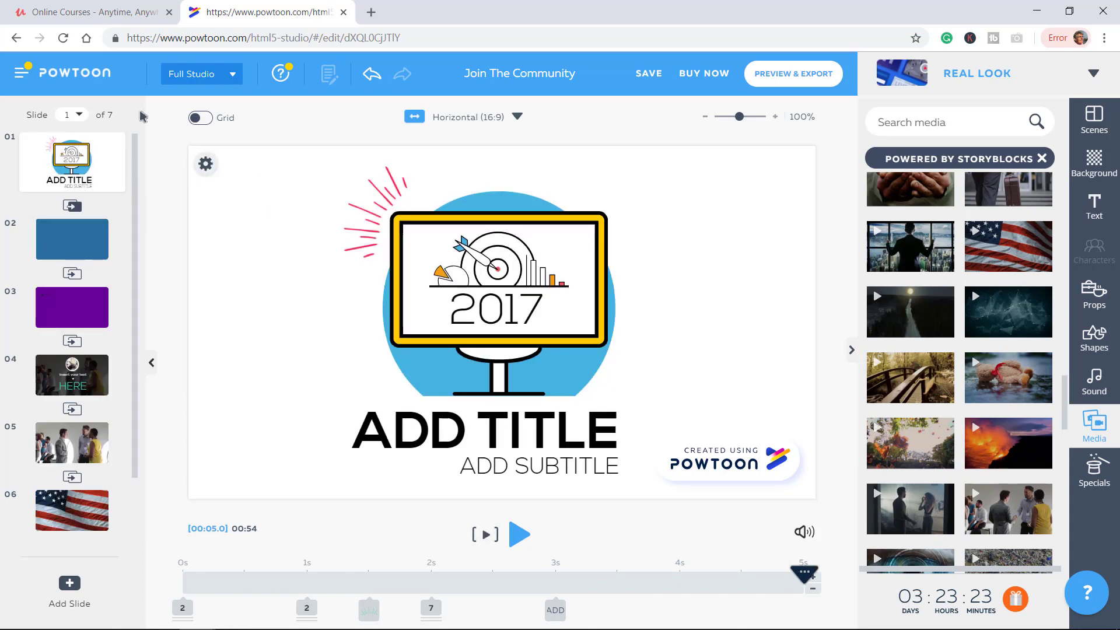